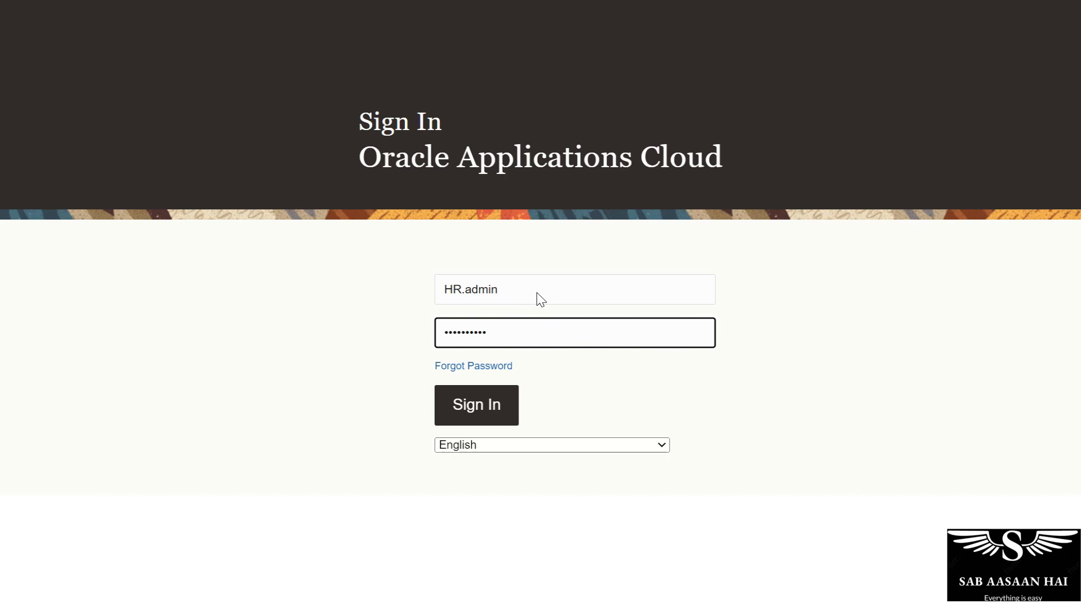
Step: Sign in to Oracle Applications Cloud and dismiss the browser's offer to save the password
key("Return")
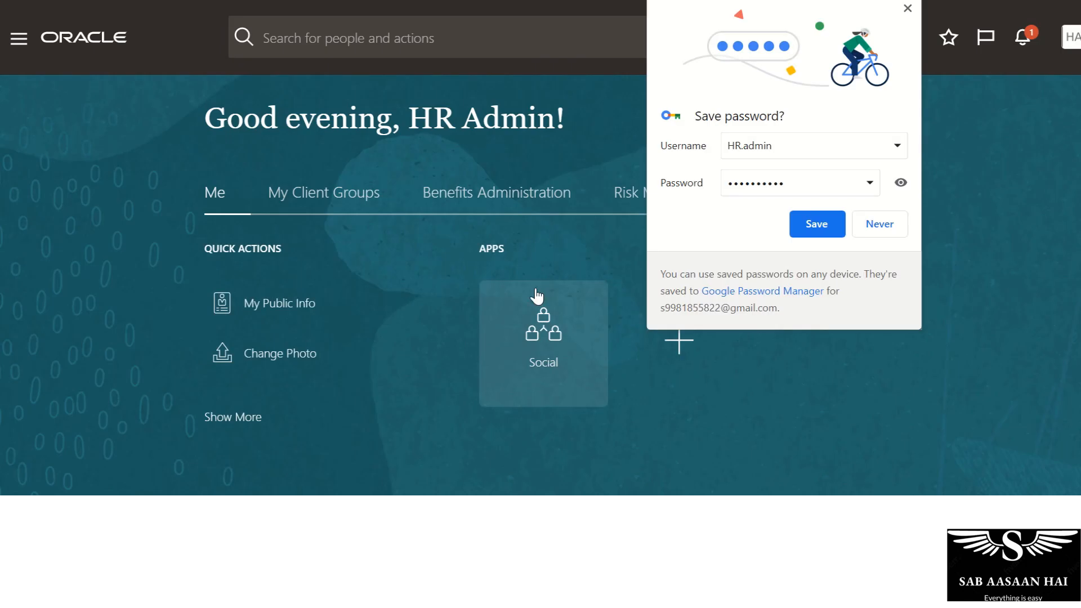
left_click(907, 8)
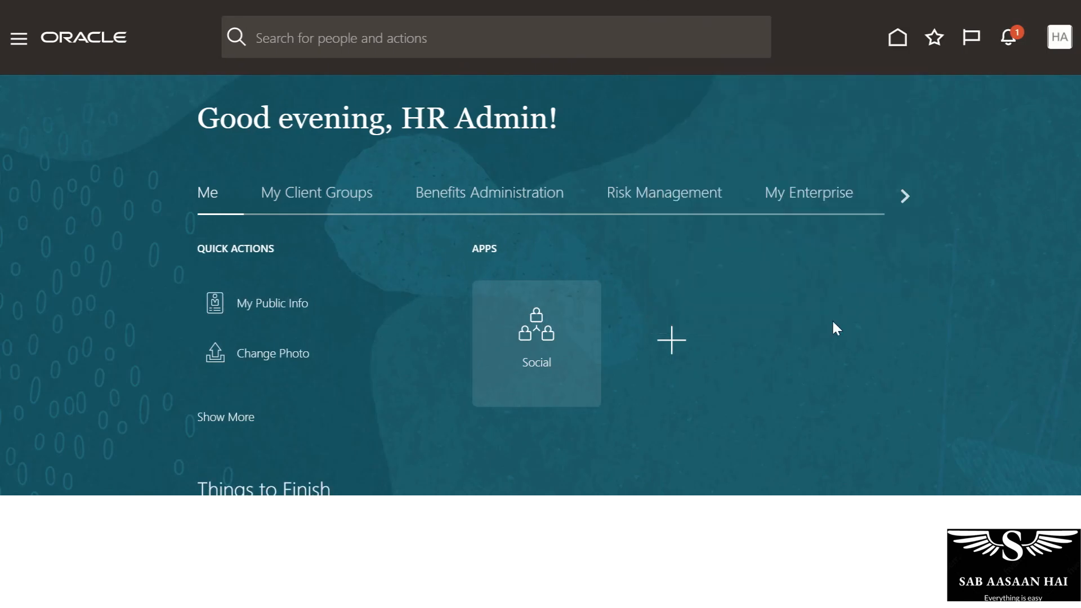
Step: Open Setup and Maintenance from the My Enterprise group
left_click(331, 208)
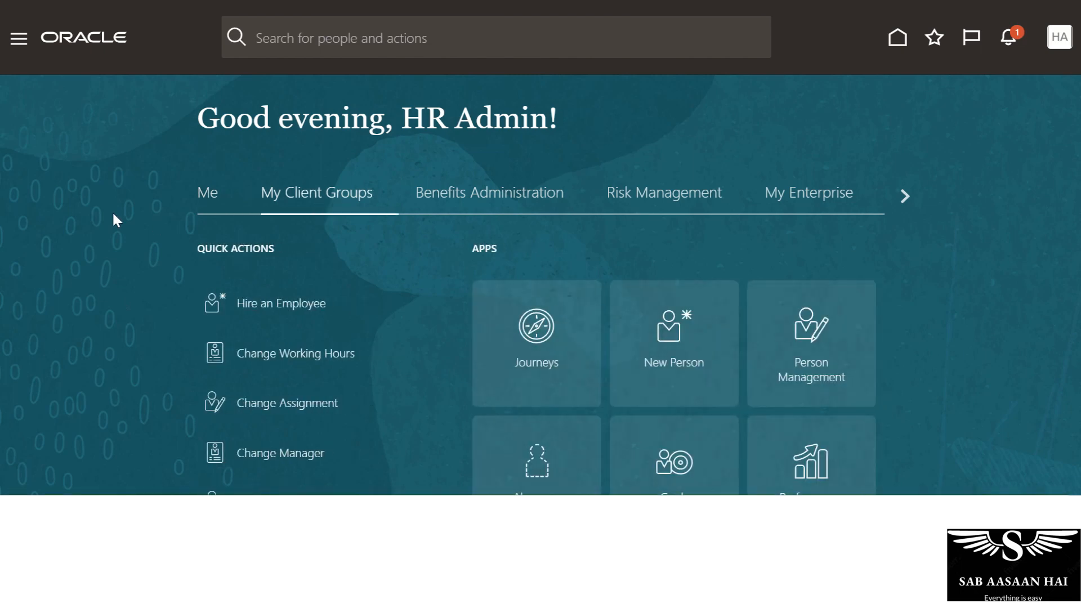
left_click(1056, 40)
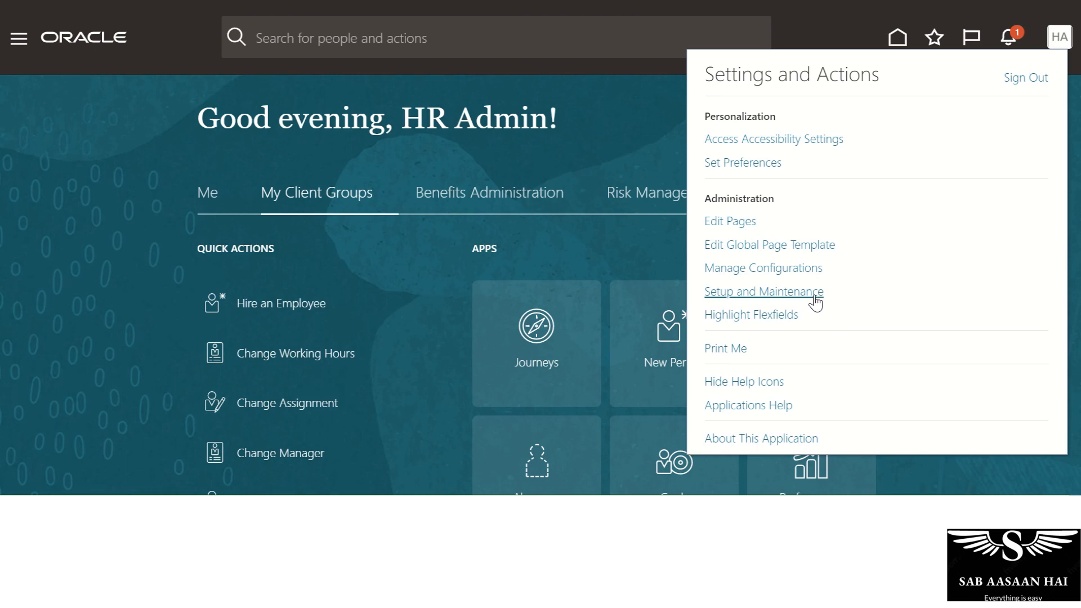
left_click(24, 49)
left_click(24, 51)
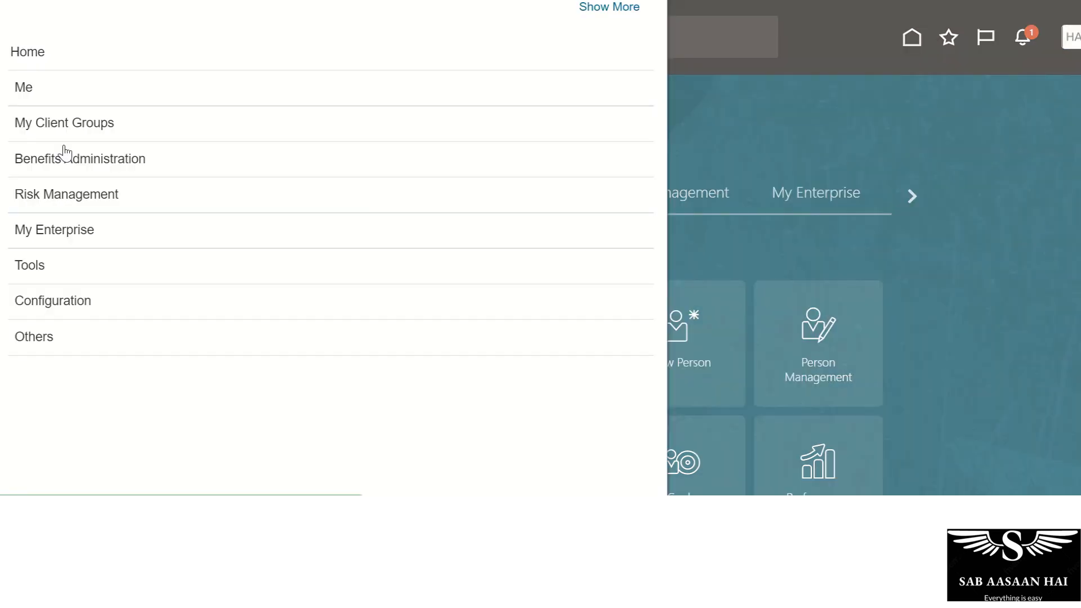
left_click(100, 231)
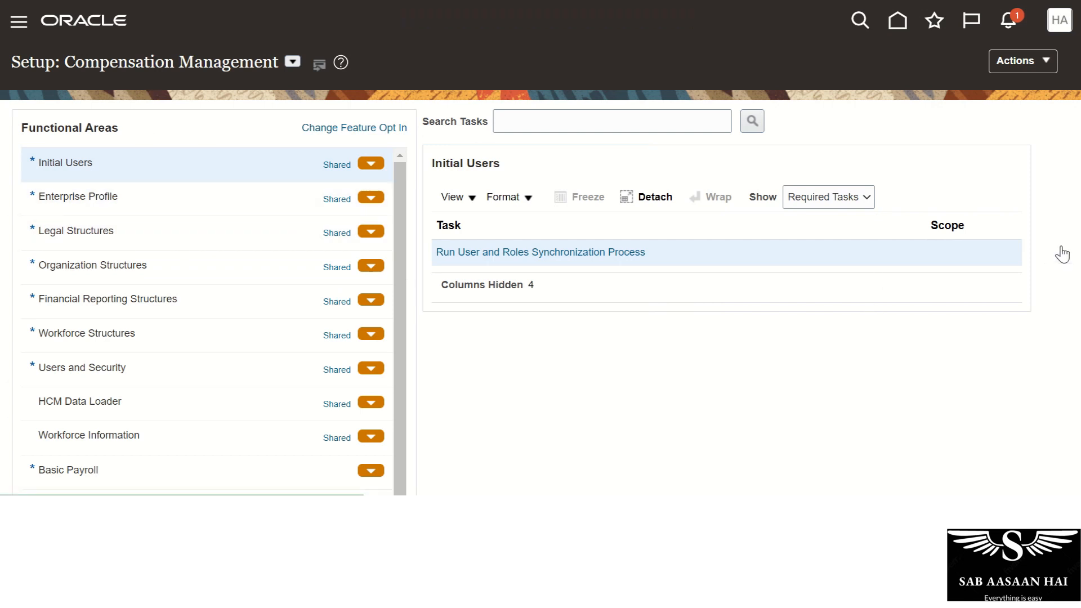
Step: Search all setup tasks for "Manage Value" and open the Manage Value Sets task
left_click(1062, 253)
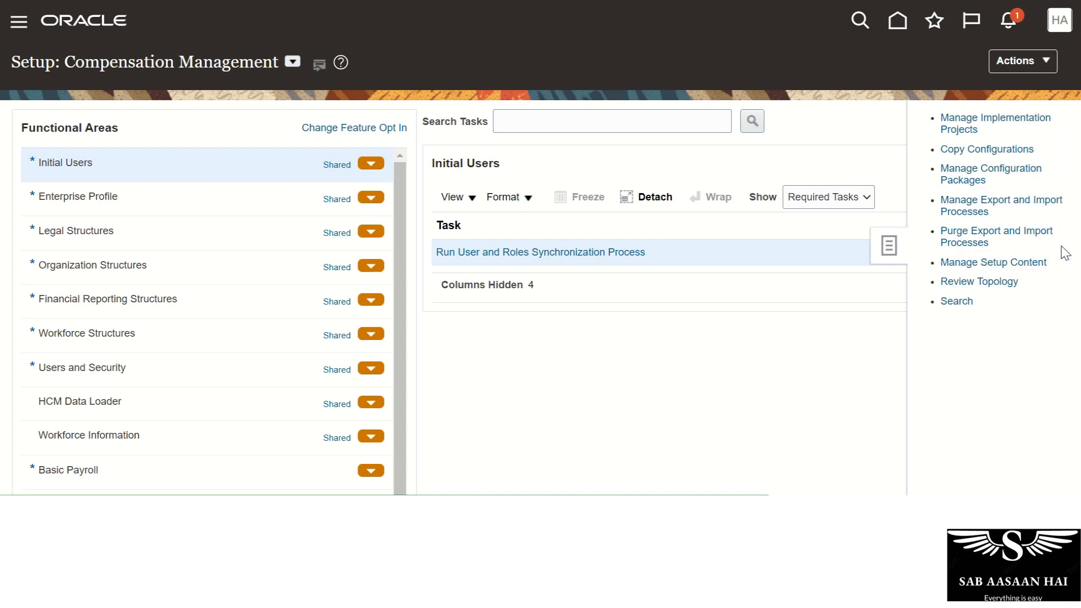
left_click(955, 302)
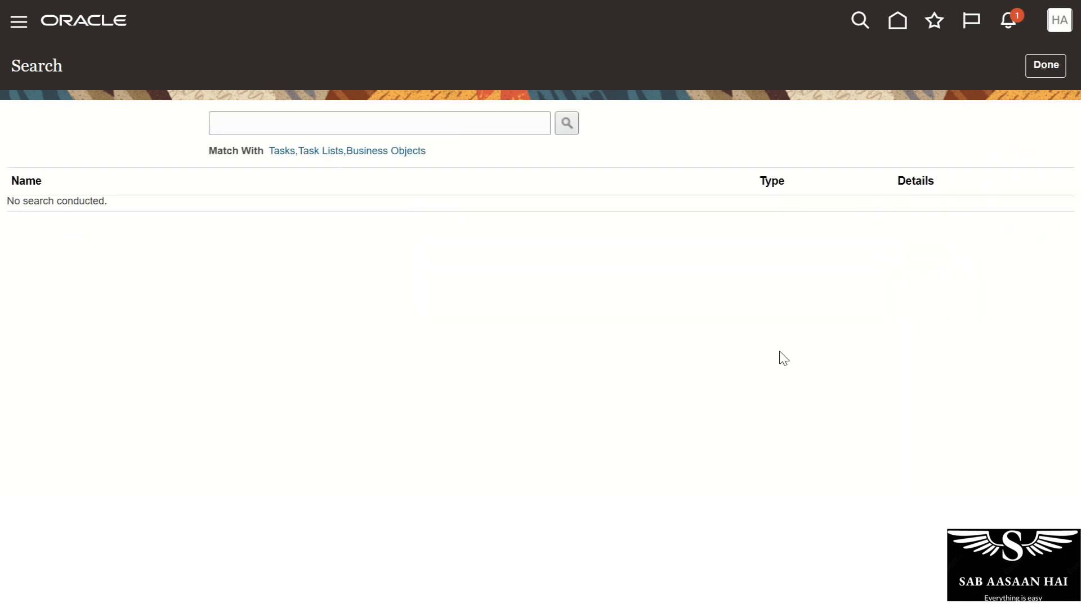
left_click(321, 125)
type("Man")
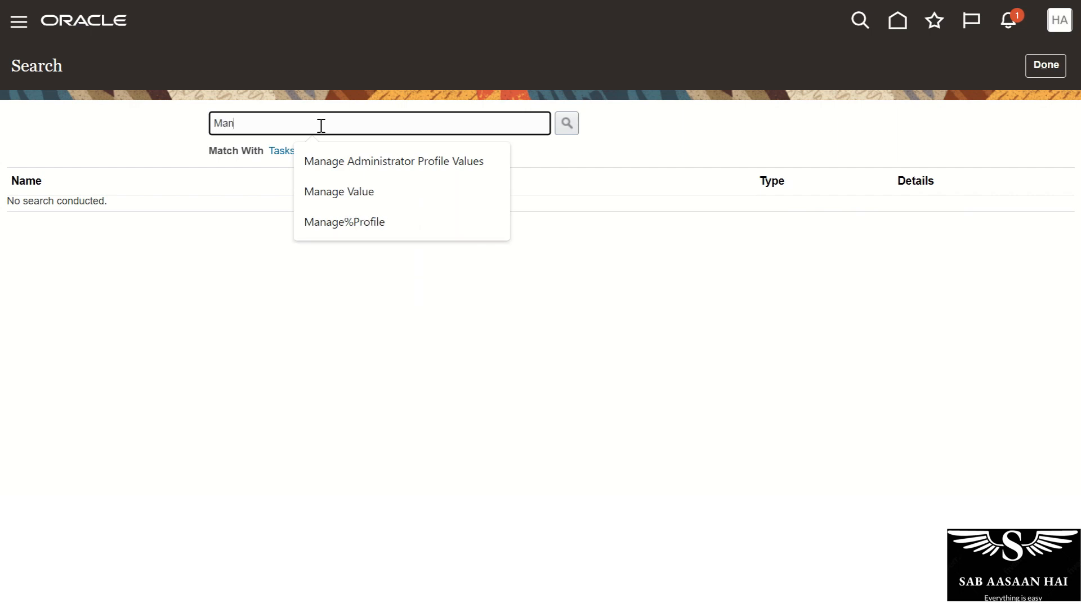
type("age Value")
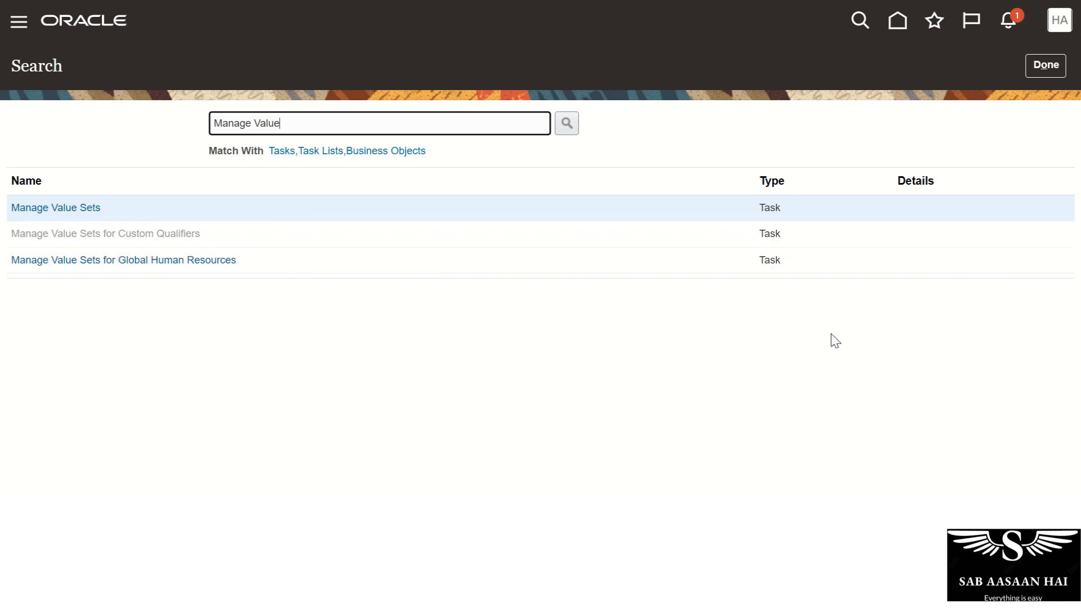
left_click(56, 214)
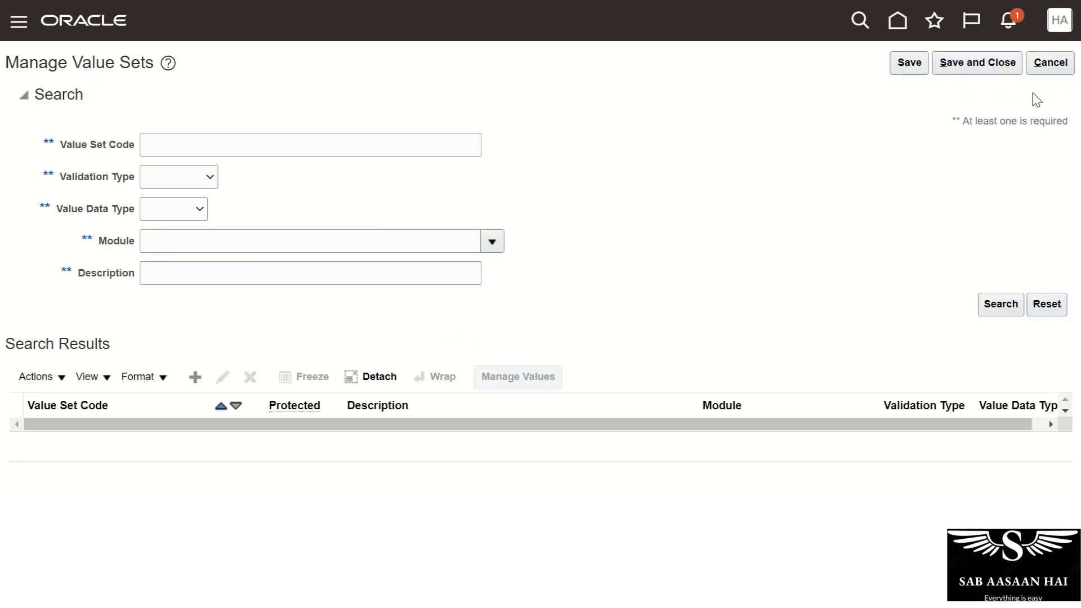
Step: Create a new value set with the code "AA Car Model" and the description "Car Models"
scroll(540, 248, "down", 3)
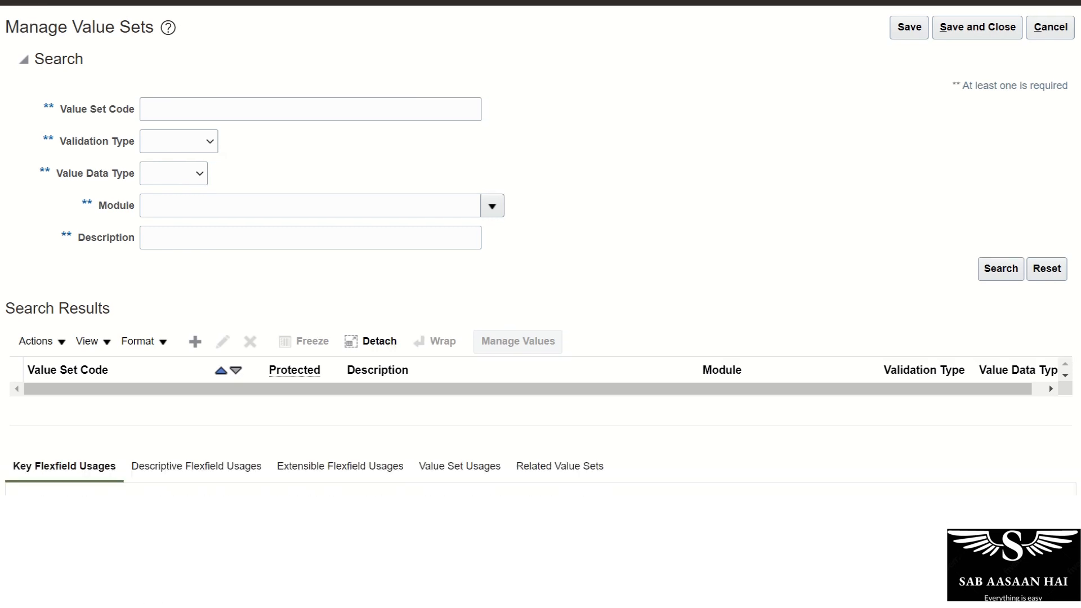
scroll(1076, 95, "up", 3)
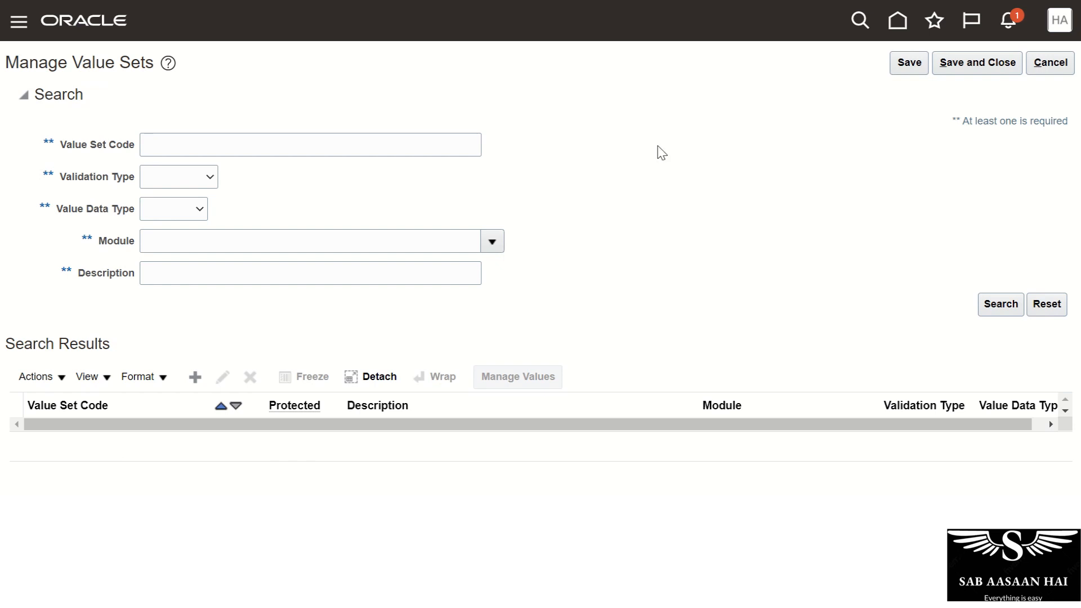
scroll(540, 247, "down", 3)
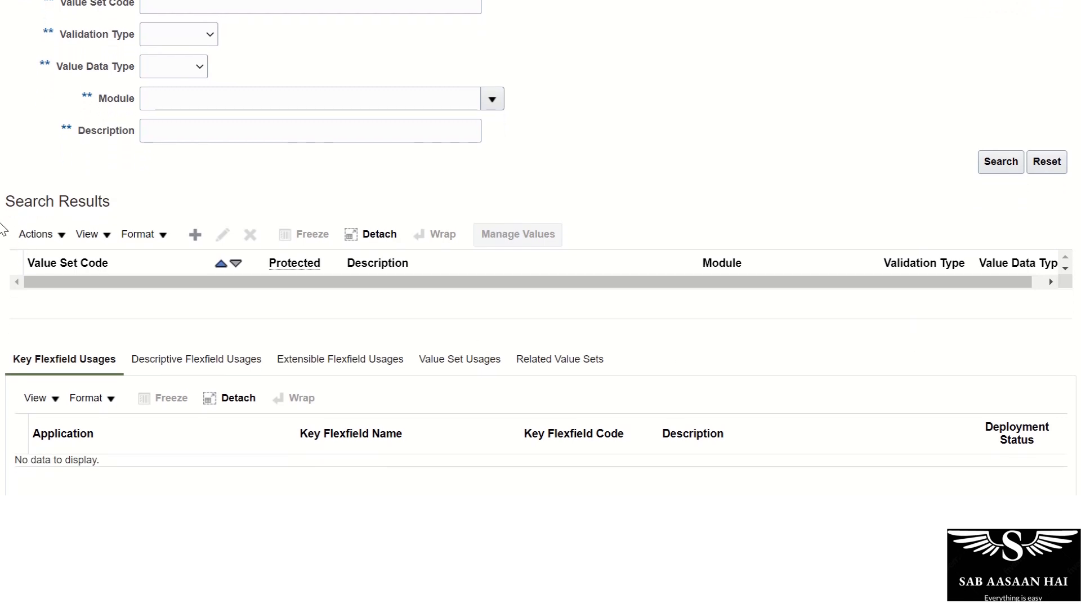
scroll(107, 183, "up", 3)
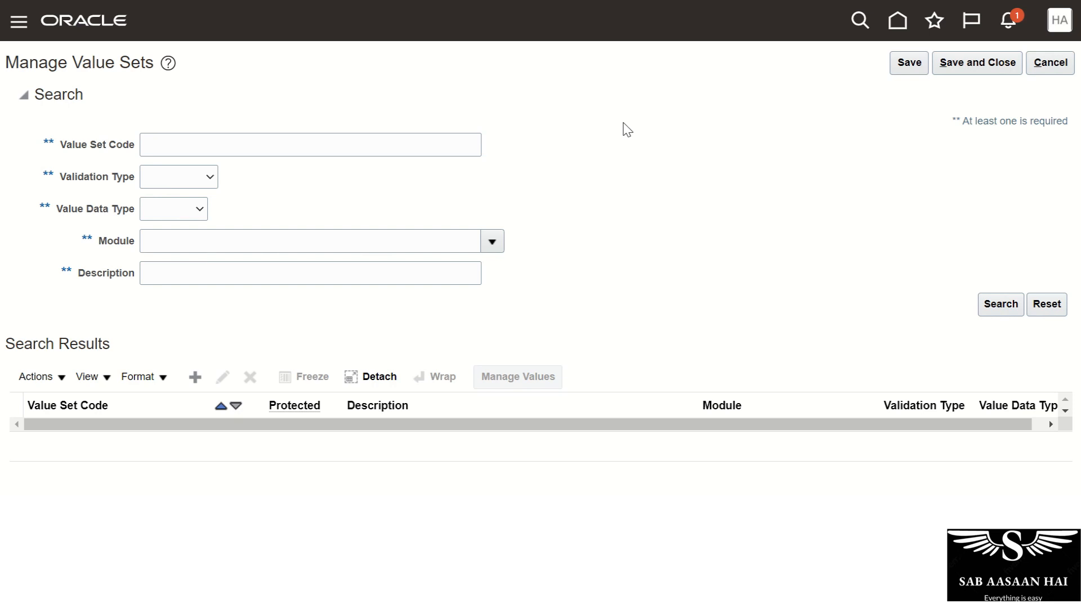
scroll(627, 129, "down", 3)
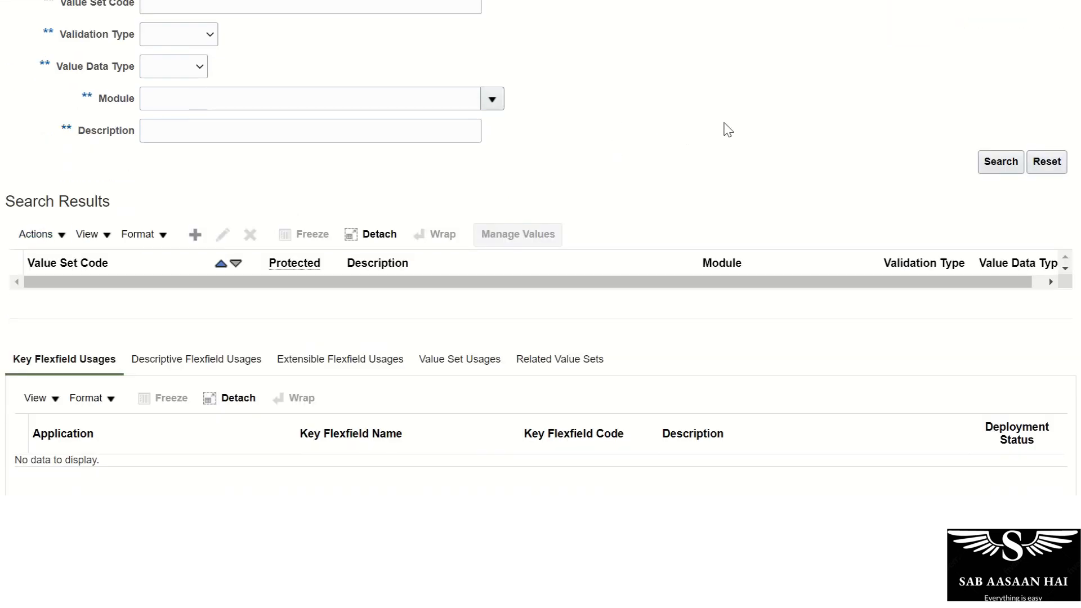
left_click(195, 234)
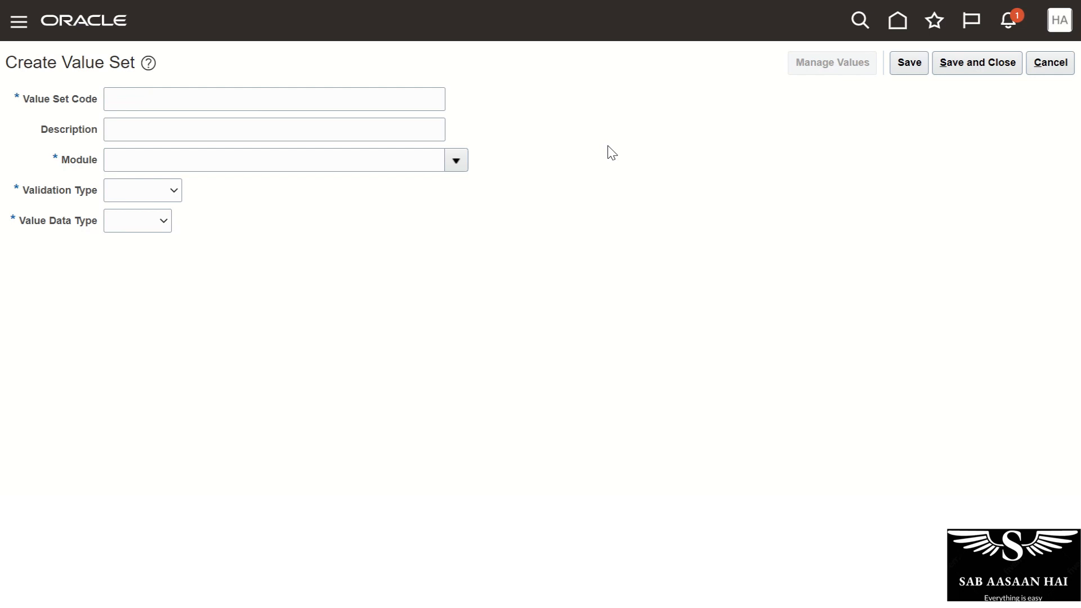
left_click(287, 96)
type("AA")
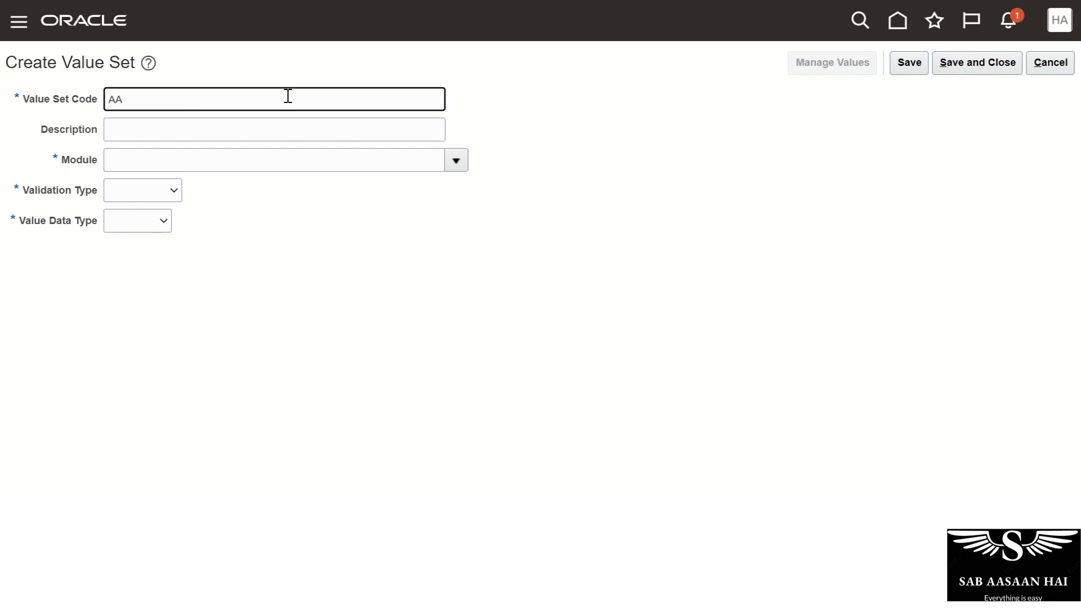
type("Car M")
type("d")
type("del")
key("Tab")
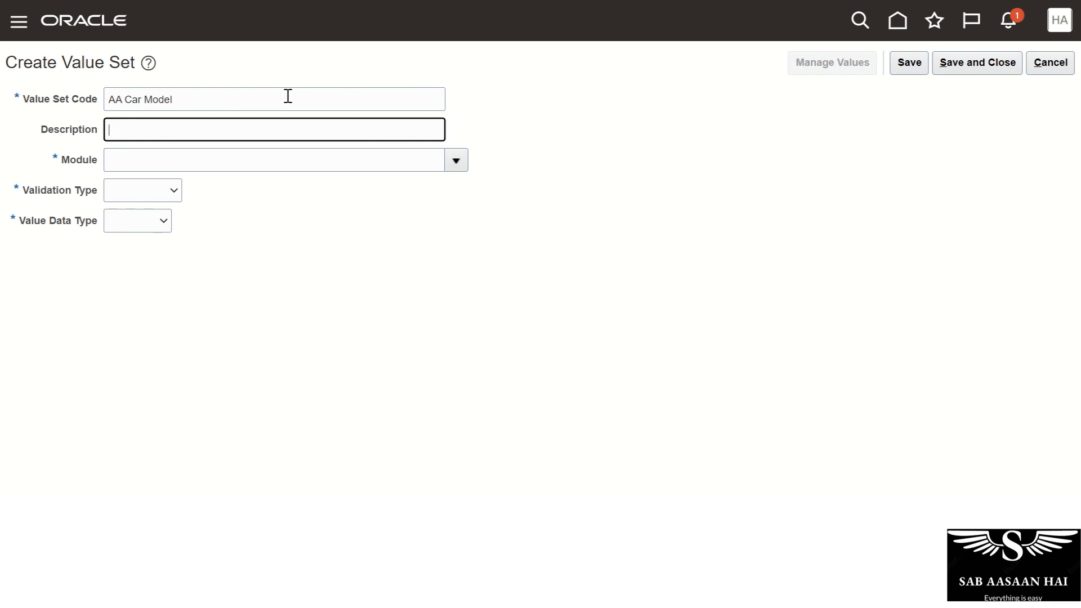
type("Car Models")
key("Tab")
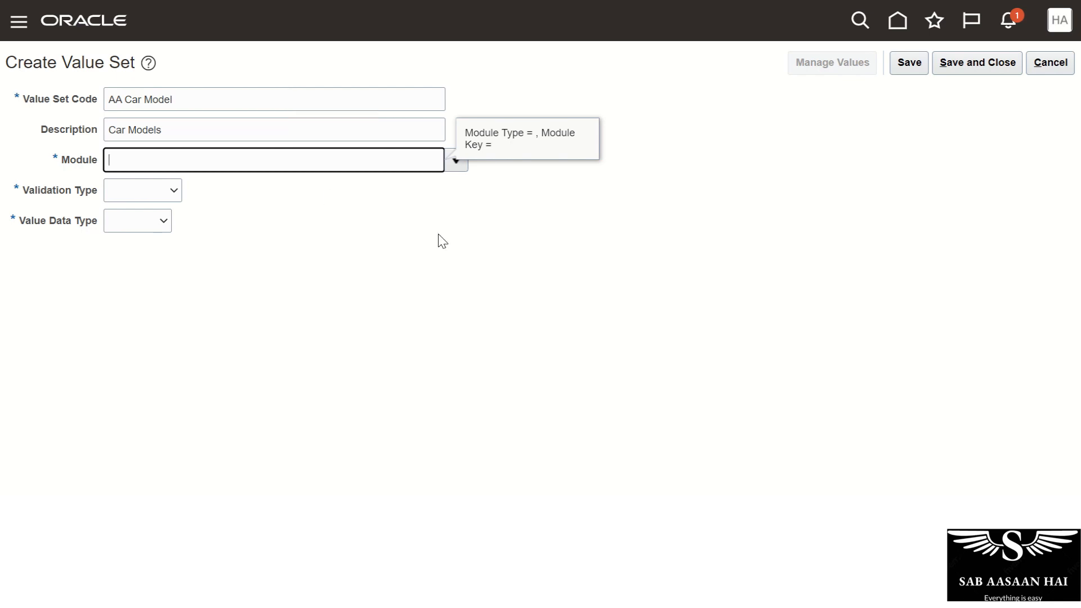
Step: Search the modules for "Global Human" and assign Global Human Resources as the value set's module
left_click(464, 162)
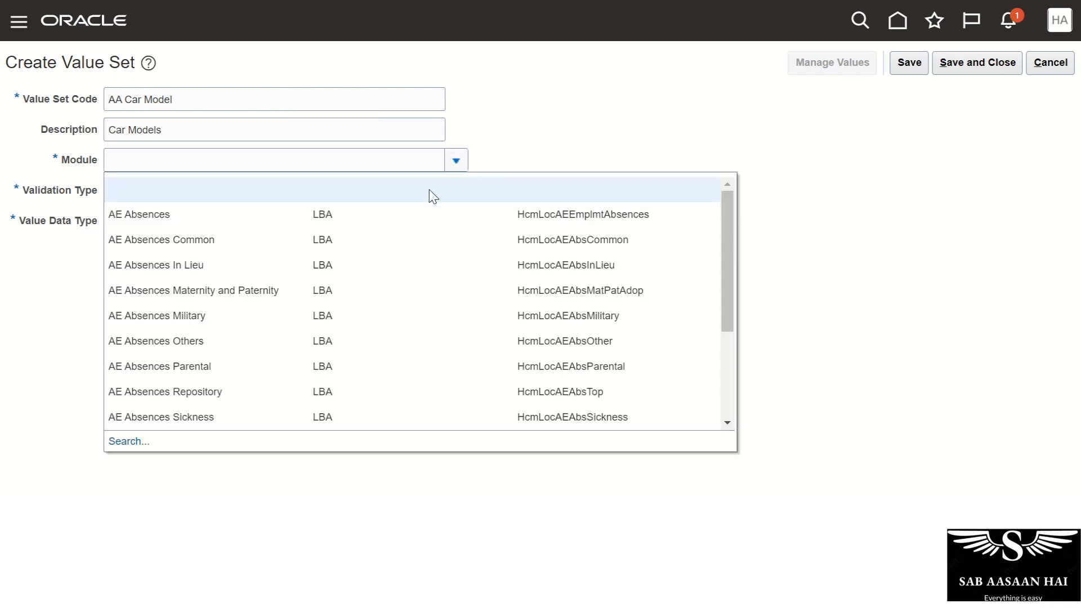
left_click(125, 443)
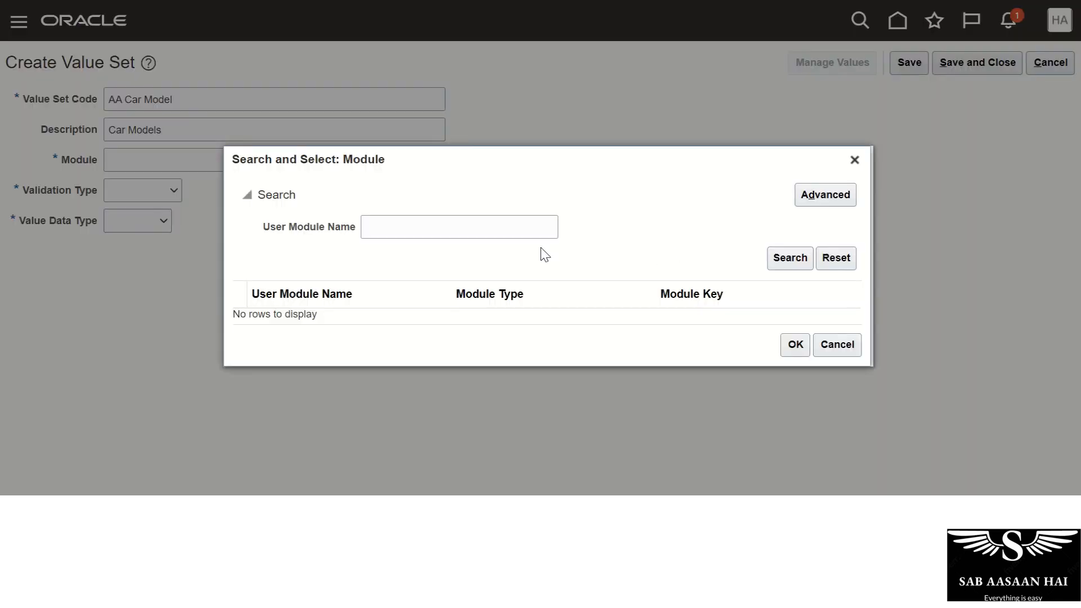
left_click(506, 236)
type("Global")
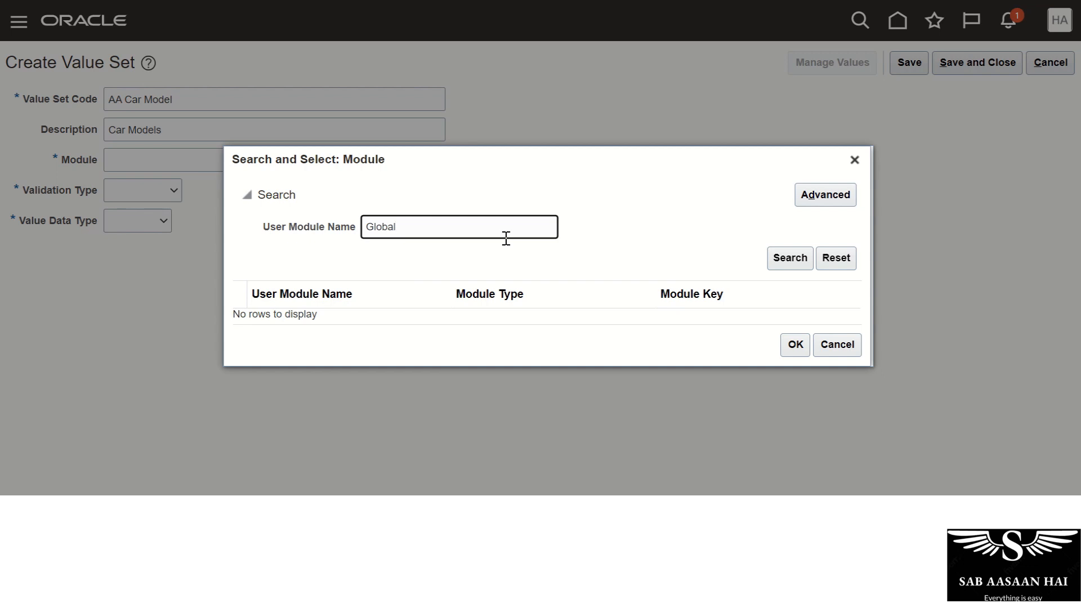
key("Return")
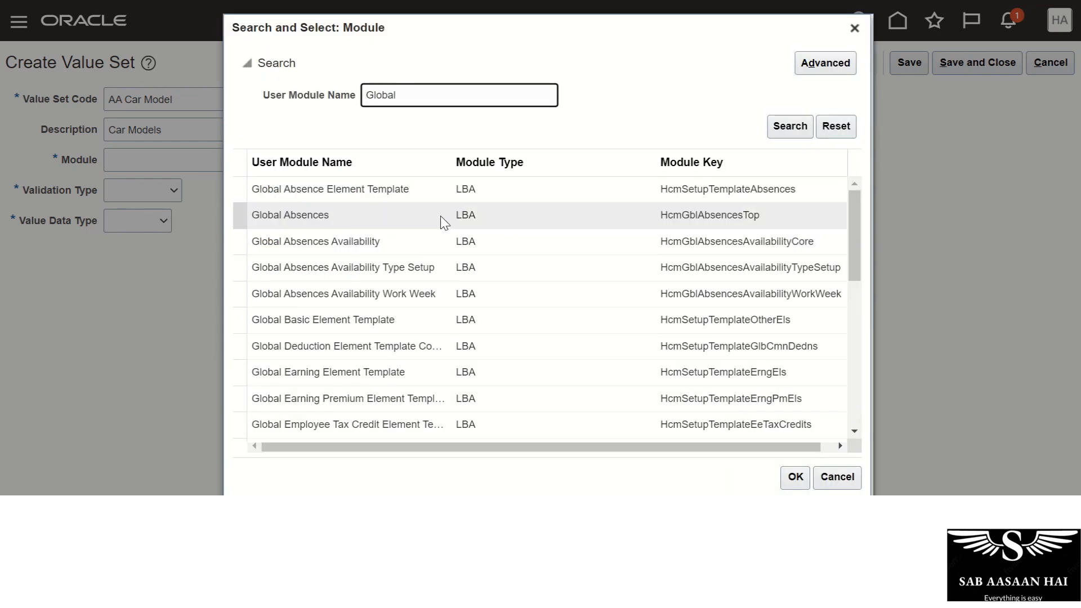
type("Human")
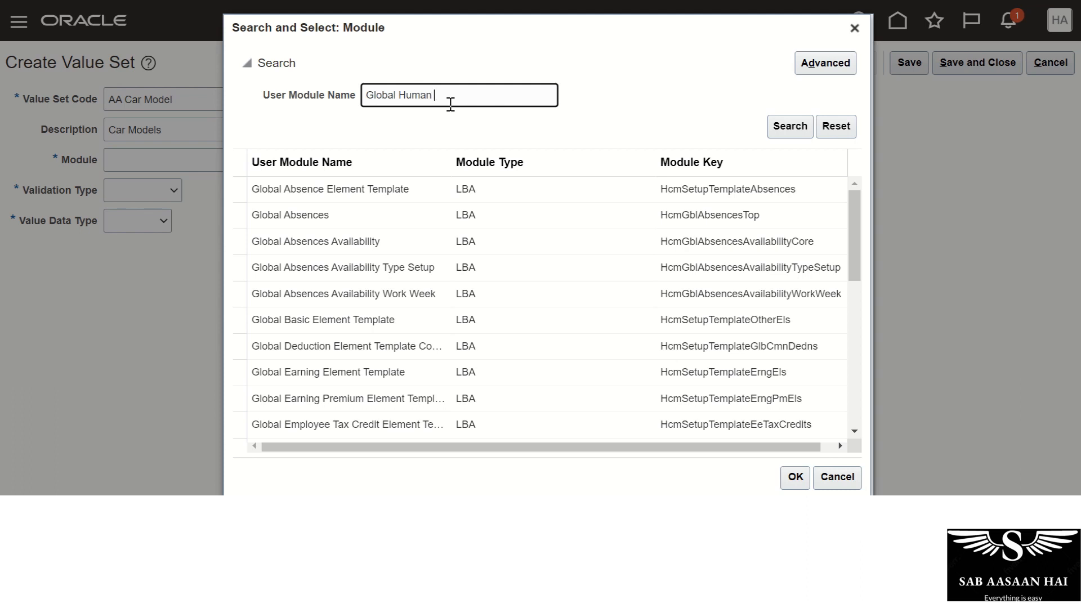
left_click(774, 125)
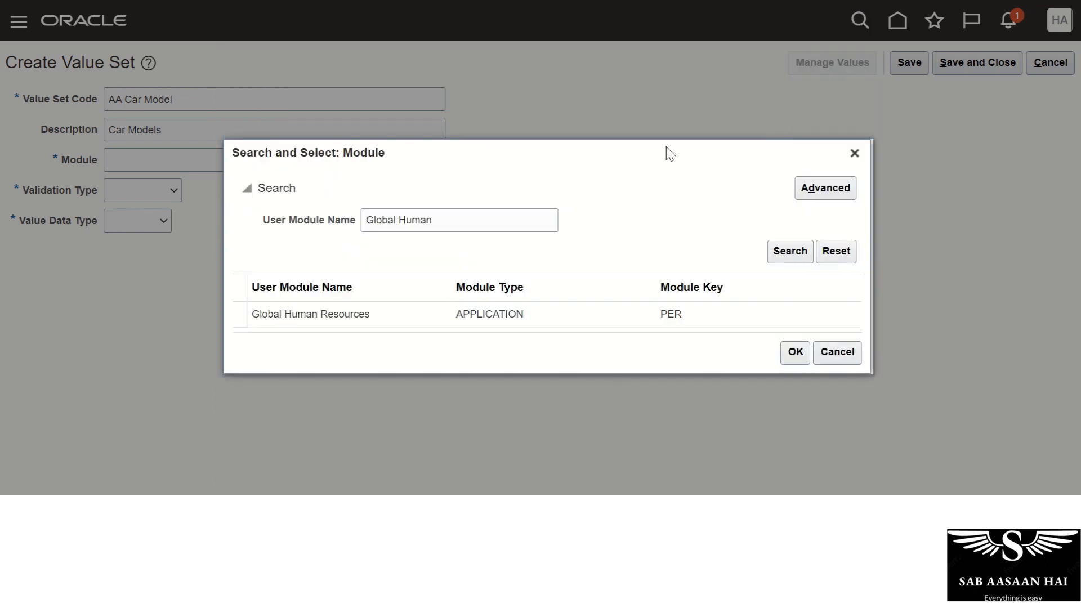
left_click(366, 312)
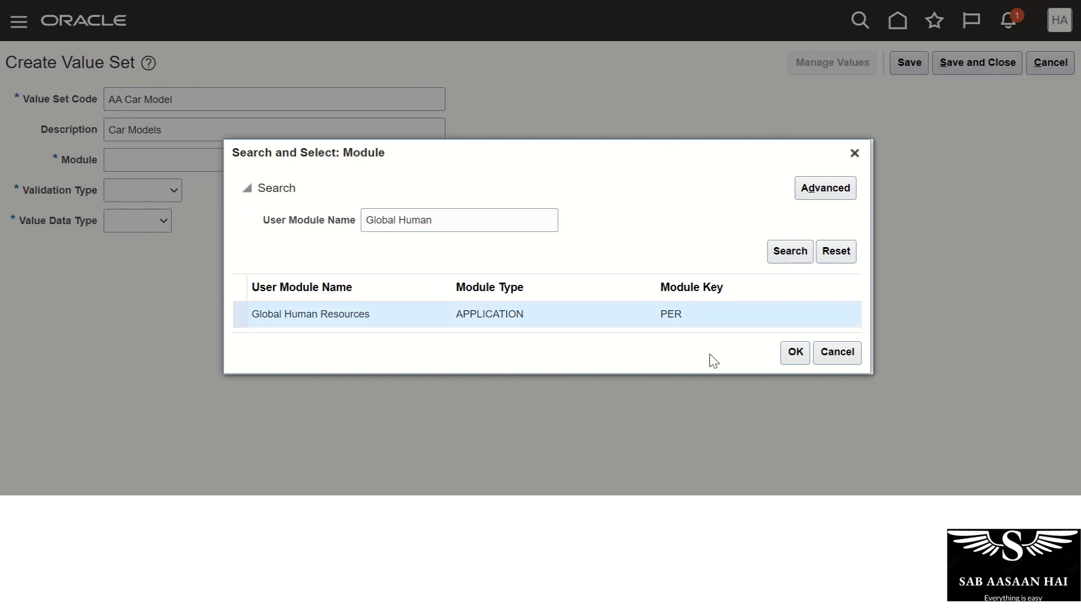
left_click(795, 352)
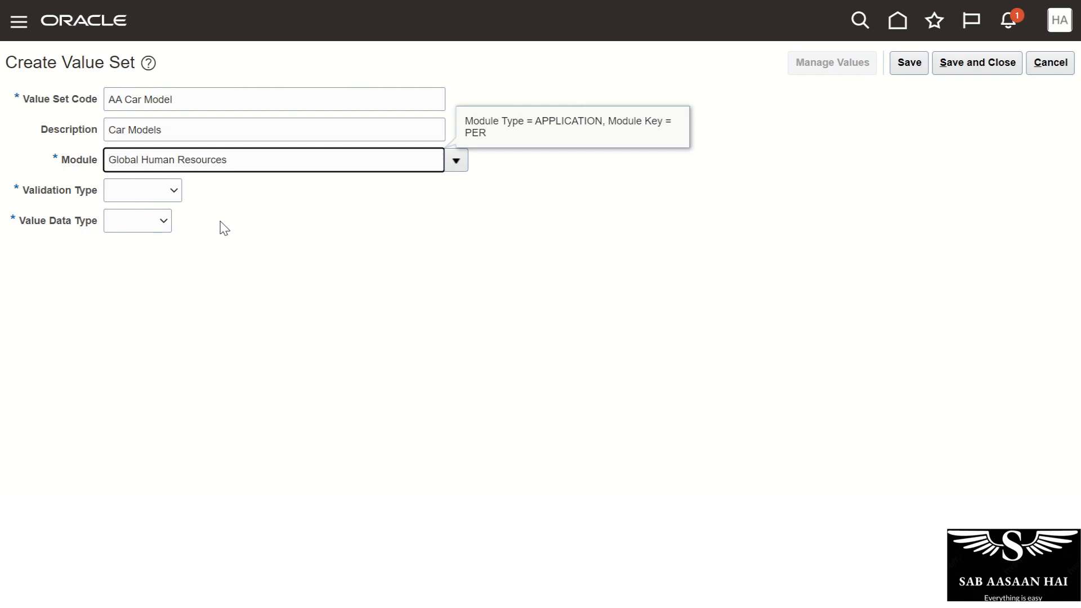
Step: Set the validation type to Format Only, the value data type to Character and the value subtype to Text
left_click(174, 192)
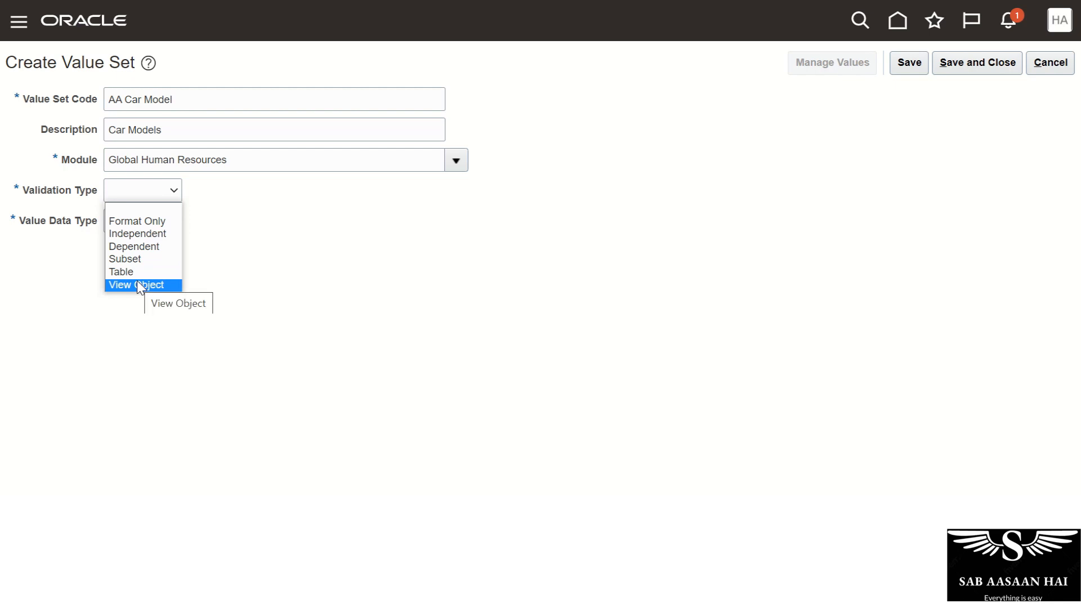
left_click(140, 224)
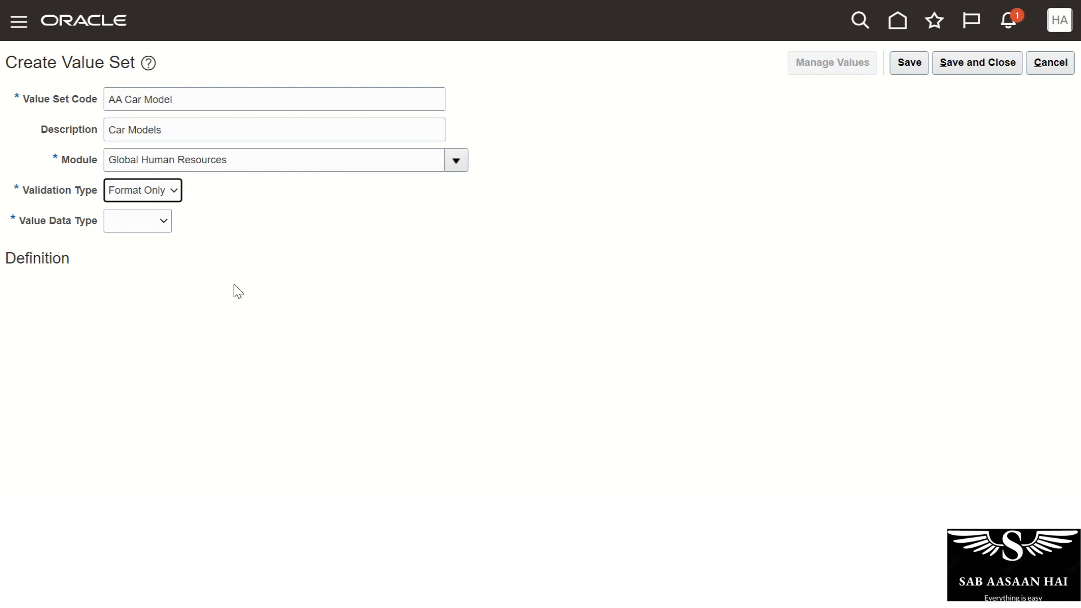
left_click(166, 221)
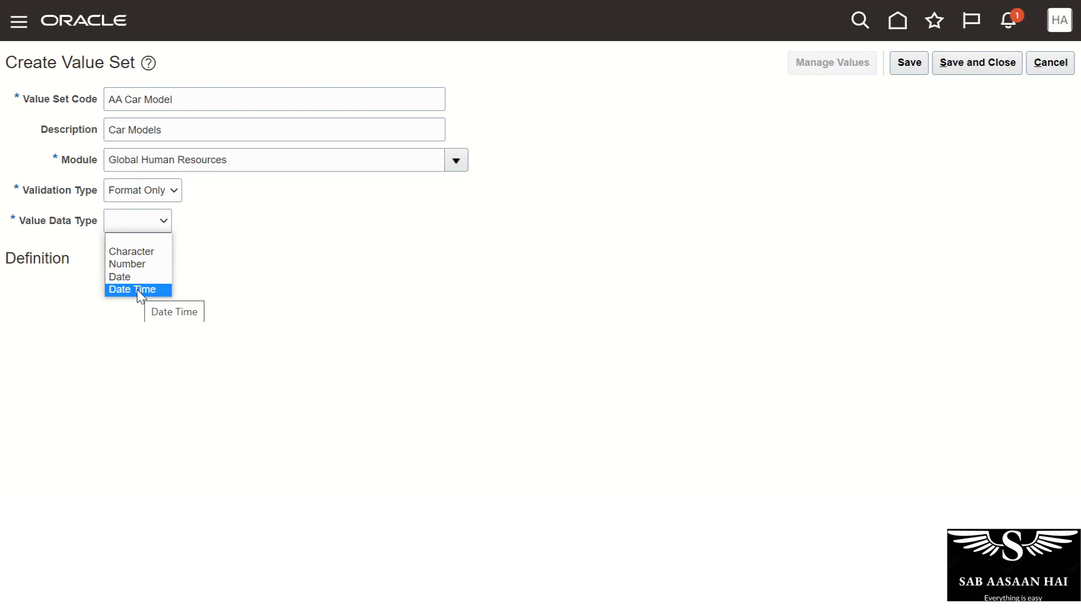
left_click(146, 254)
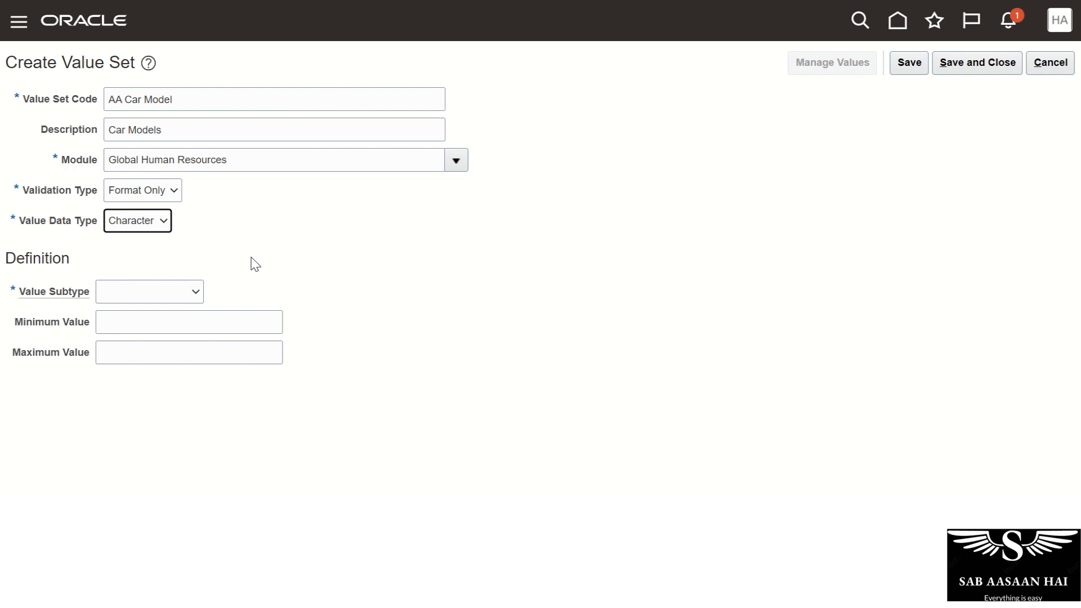
left_click(177, 293)
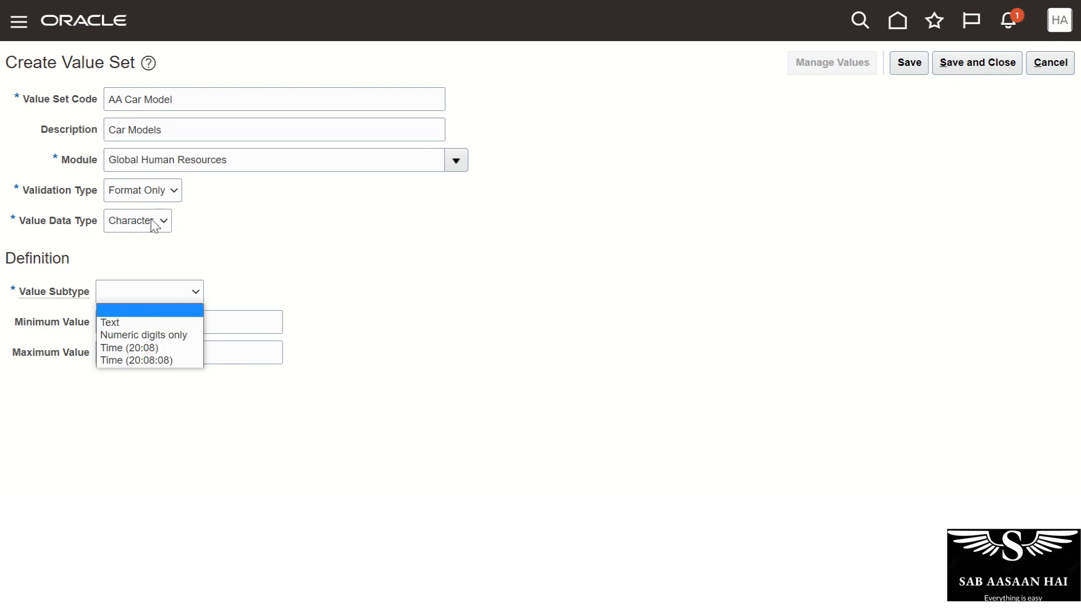
left_click(130, 322)
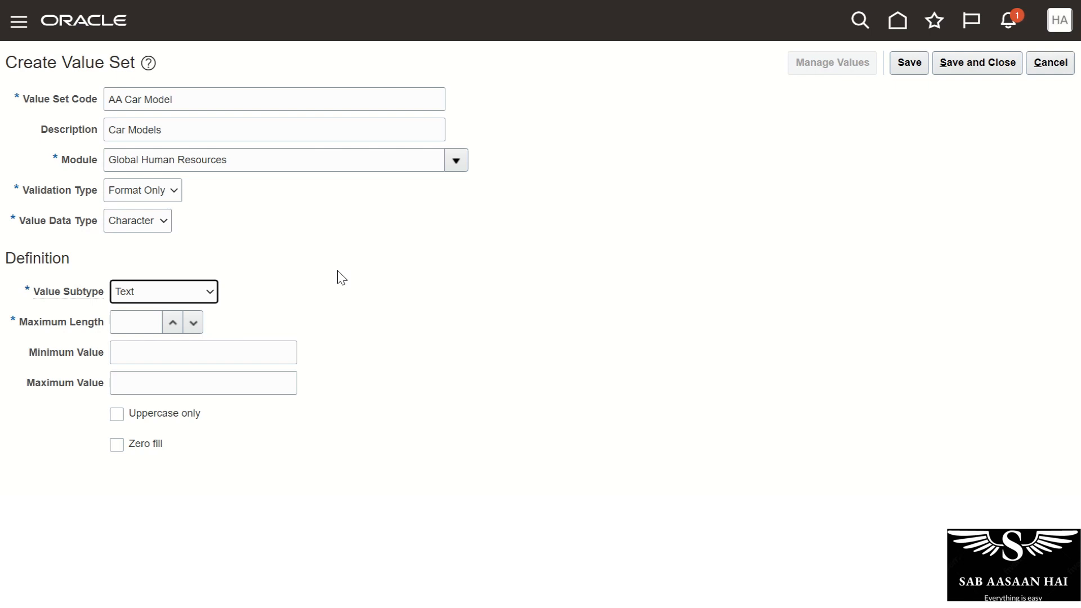
Step: Set the maximum length of the AA Car Model value set to 15
left_click(148, 320)
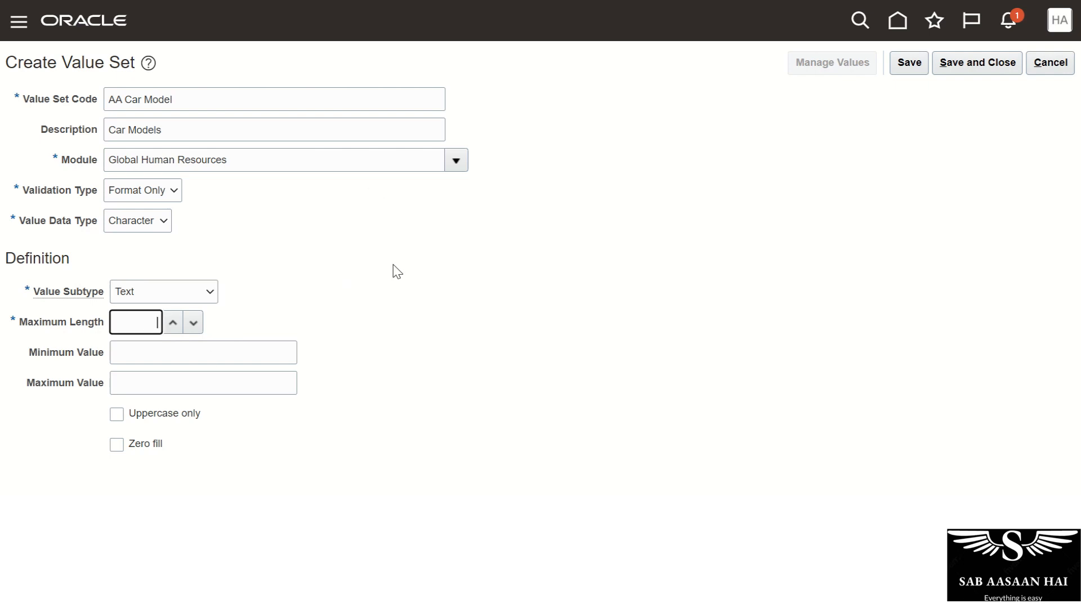
type("15")
key("Tab")
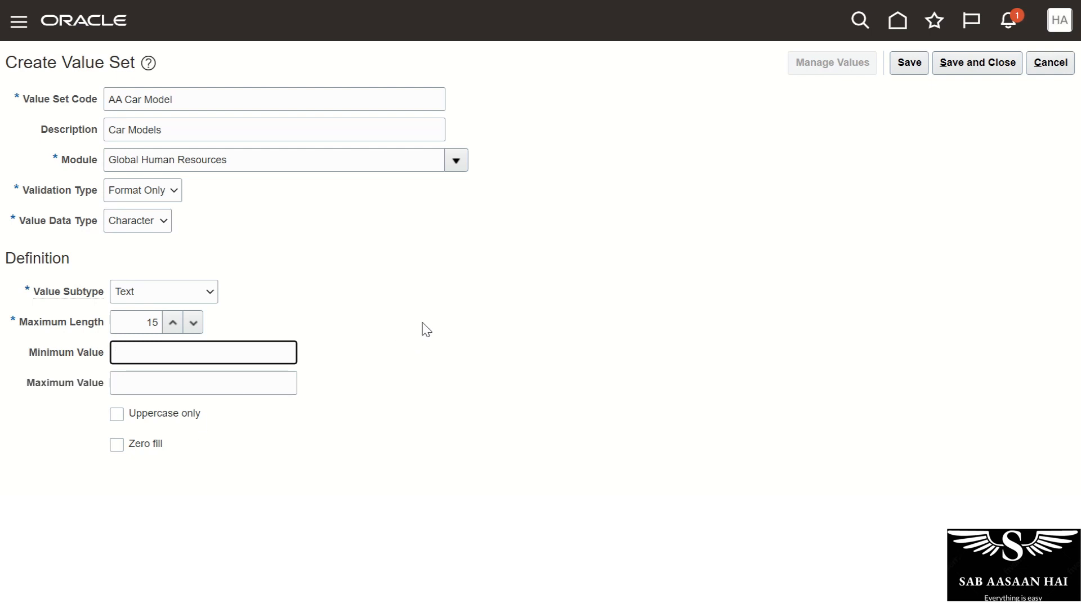
scroll(426, 329, "down", 2)
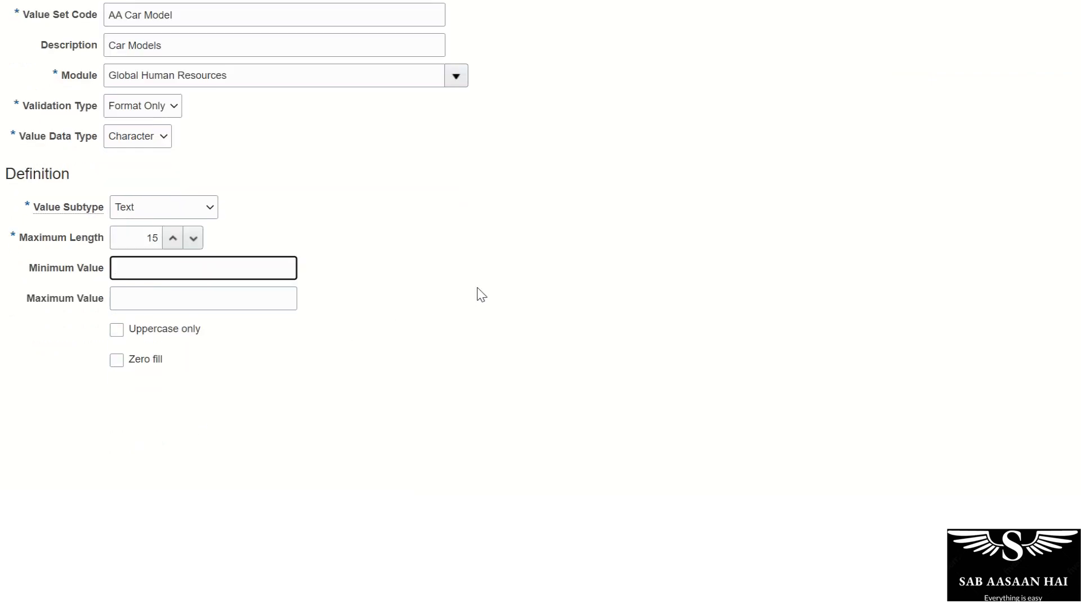
scroll(478, 293, "up", 2)
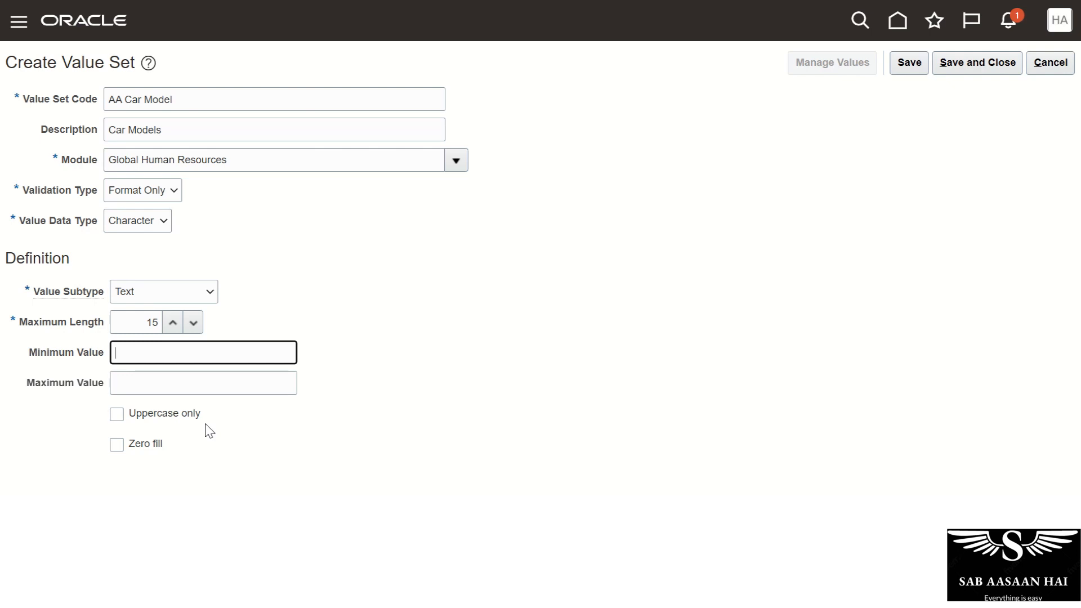
scroll(378, 412, "down", 3)
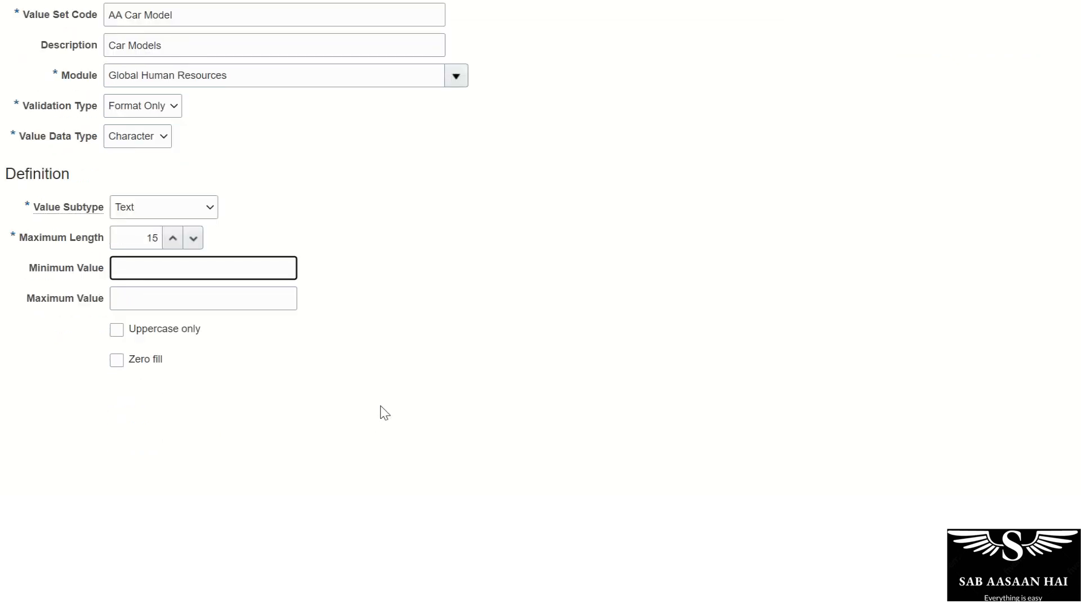
scroll(393, 402, "up", 3)
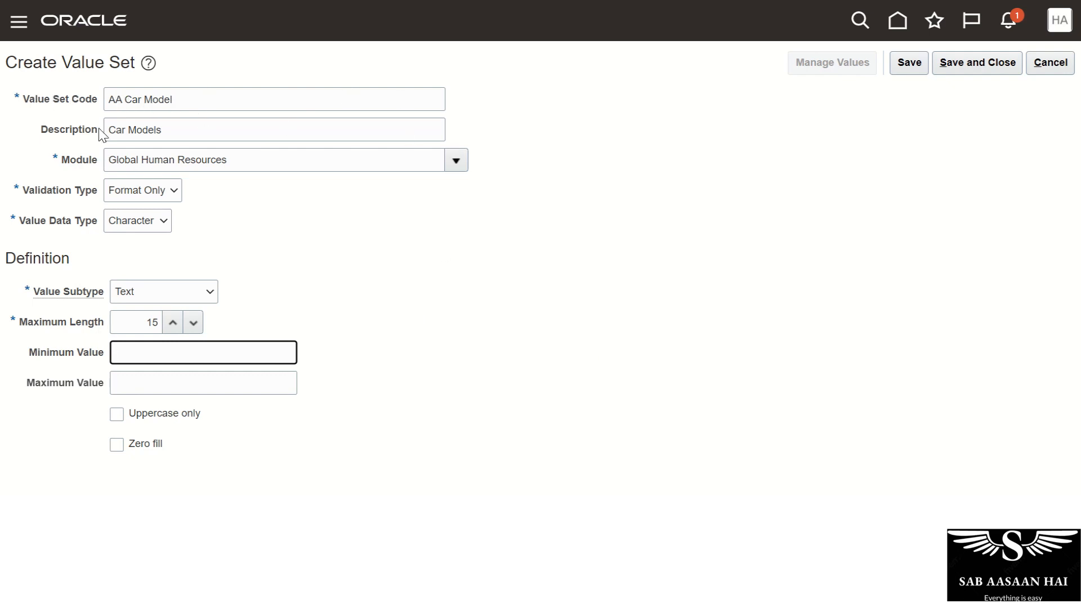
Step: Save the AA Car Model value set and close it to return to the value set search
left_click(908, 64)
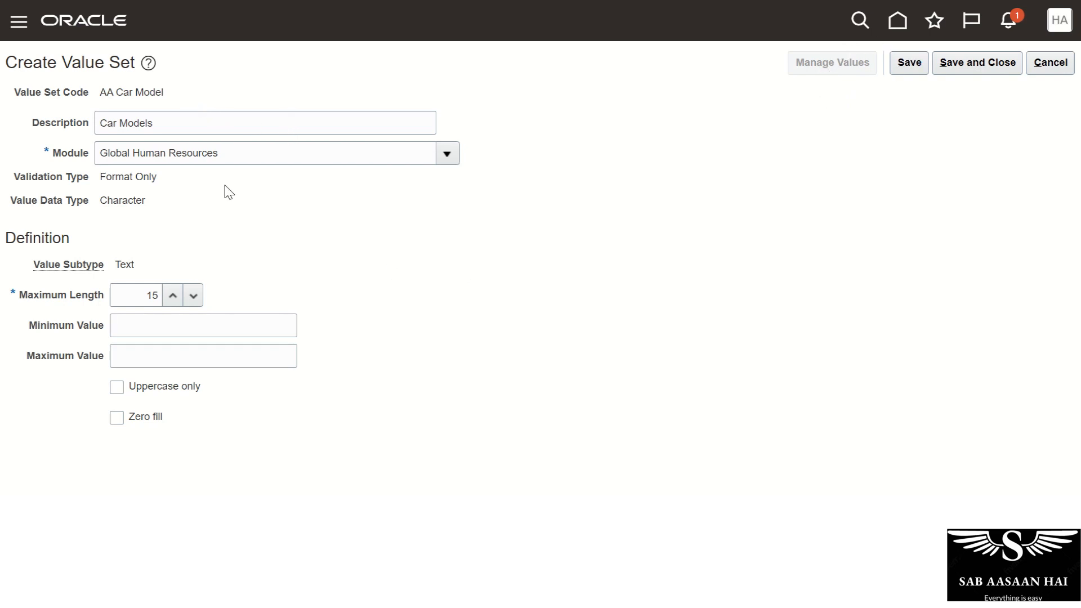
scroll(242, 231, "down", 2)
scroll(270, 292, "up", 2)
left_click(915, 68)
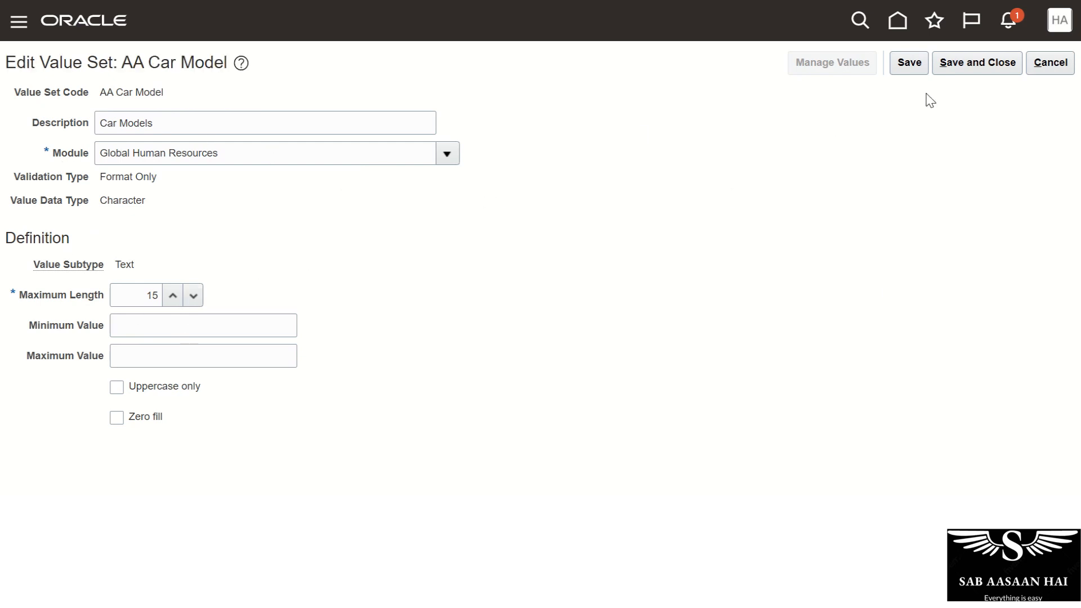
left_click(969, 63)
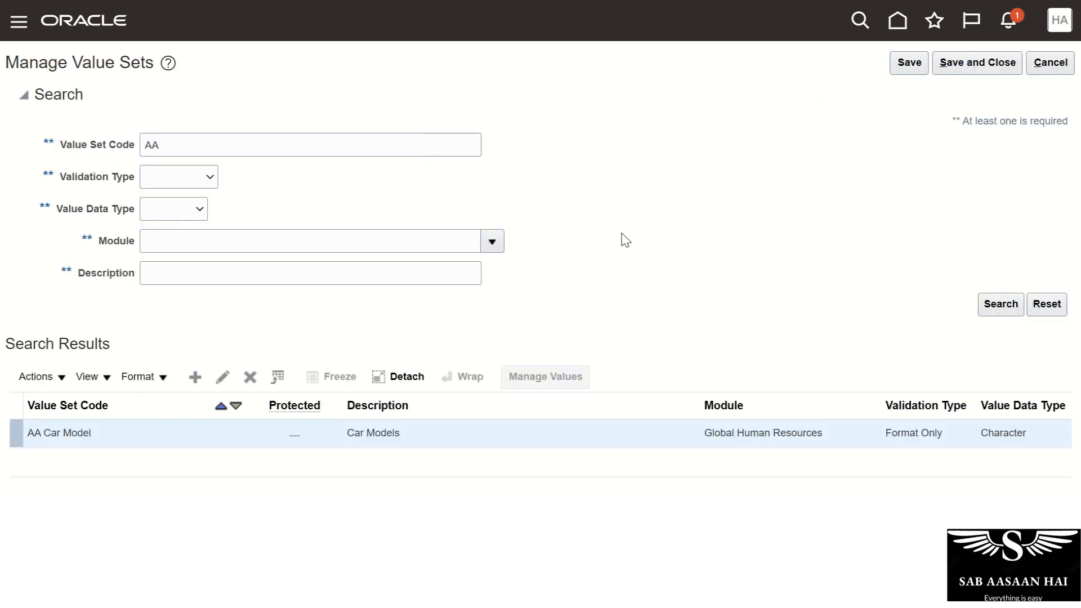
Step: Replace the value set code search criterion with "AA Car"
double_click(205, 146)
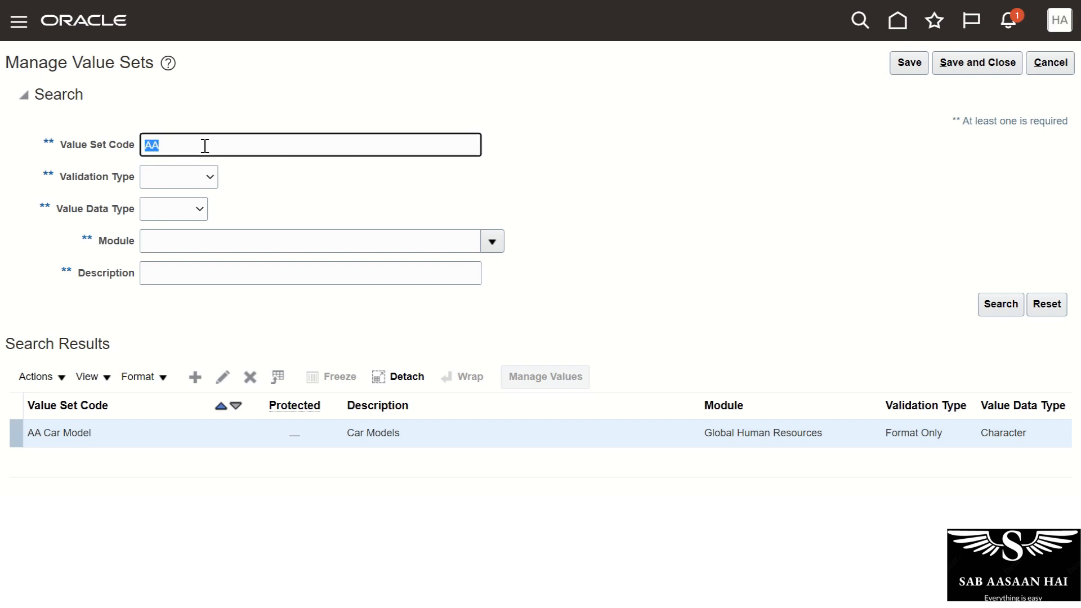
key("BackSpace")
type("AA Car M")
key("BackSpace")
key("BackSpace")
key("BackSpace")
key("BackSpace")
key("BackSpace")
key("BackSpace")
key("BackSpace")
key("BackSpace")
type("AA Car")
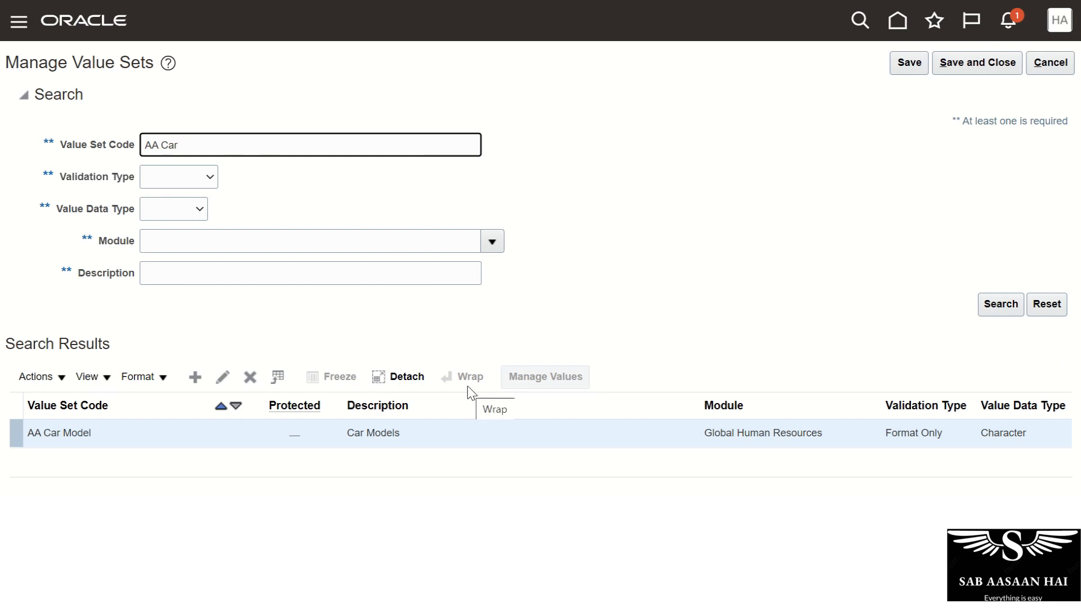
Step: Edit the AA Car Model value set to turn on Uppercase only, saving and closing it
left_click(31, 432)
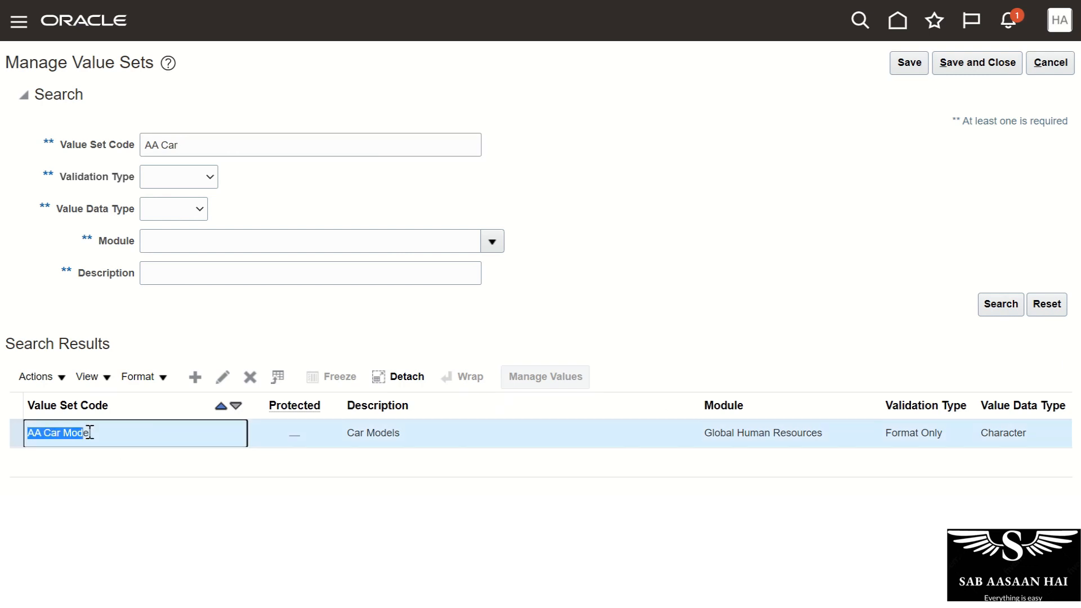
double_click(900, 432)
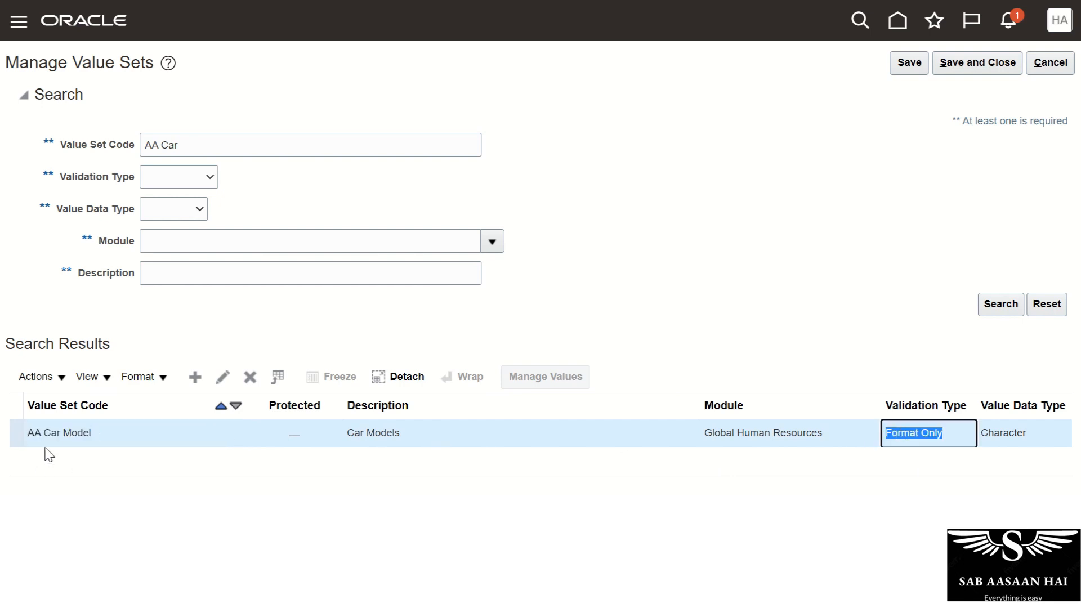
left_click(64, 430)
triple_click(64, 430)
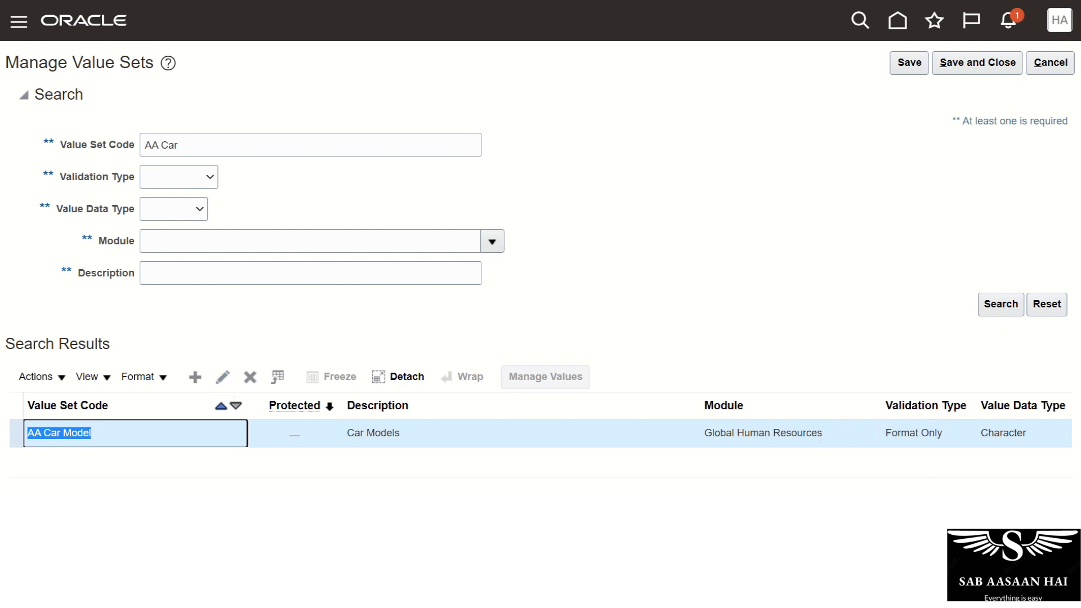
left_click(223, 377)
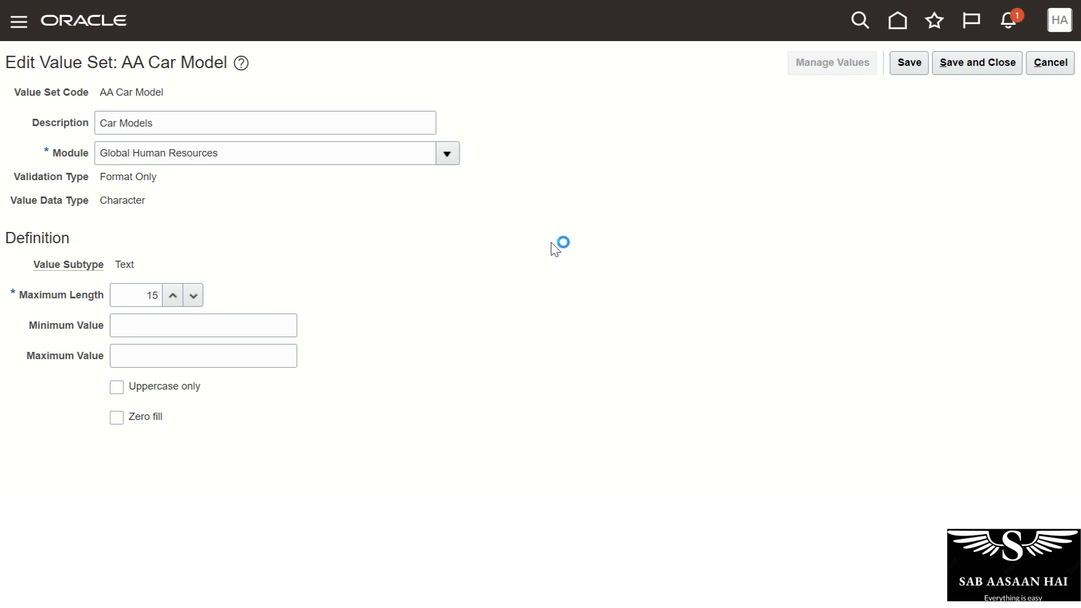
left_click(115, 387)
left_click(975, 63)
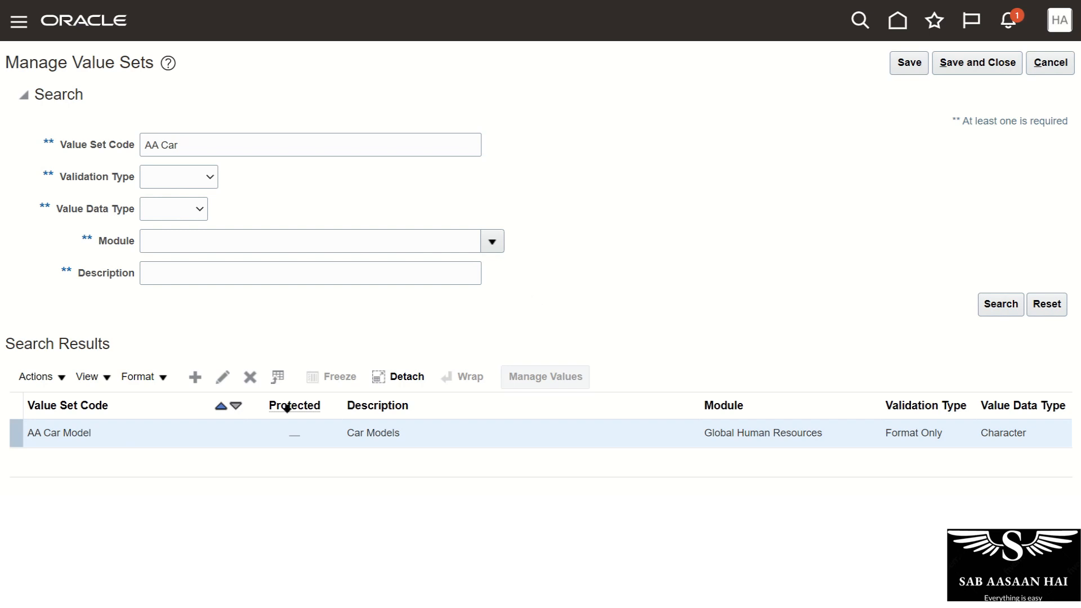
Step: Create a new value set with code "AA Car Model LOV", description "Car Models With List" and module Global Human Resources
left_click(195, 377)
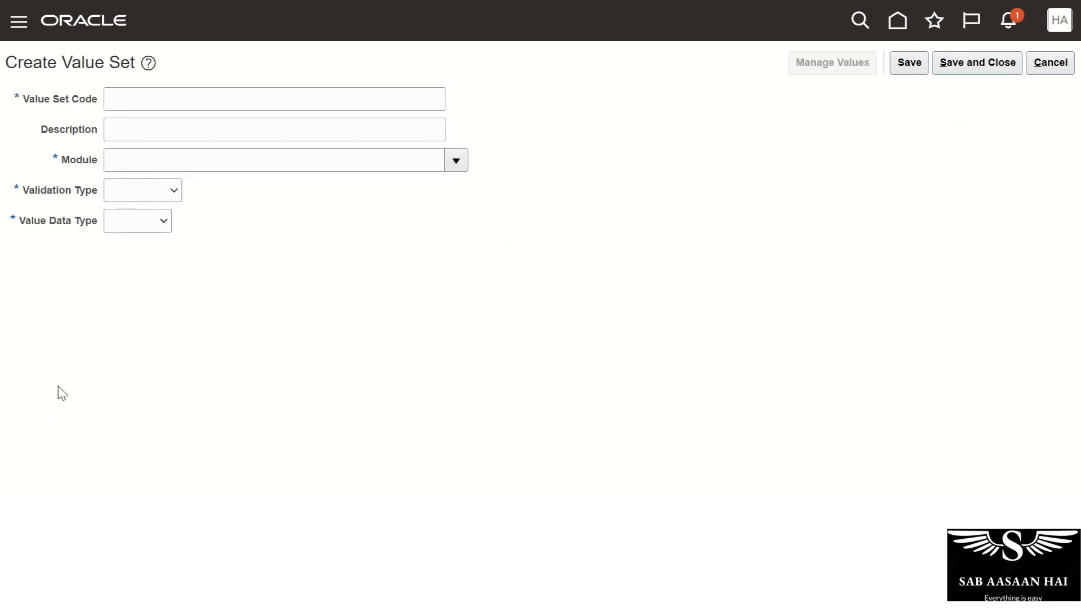
left_click(159, 96)
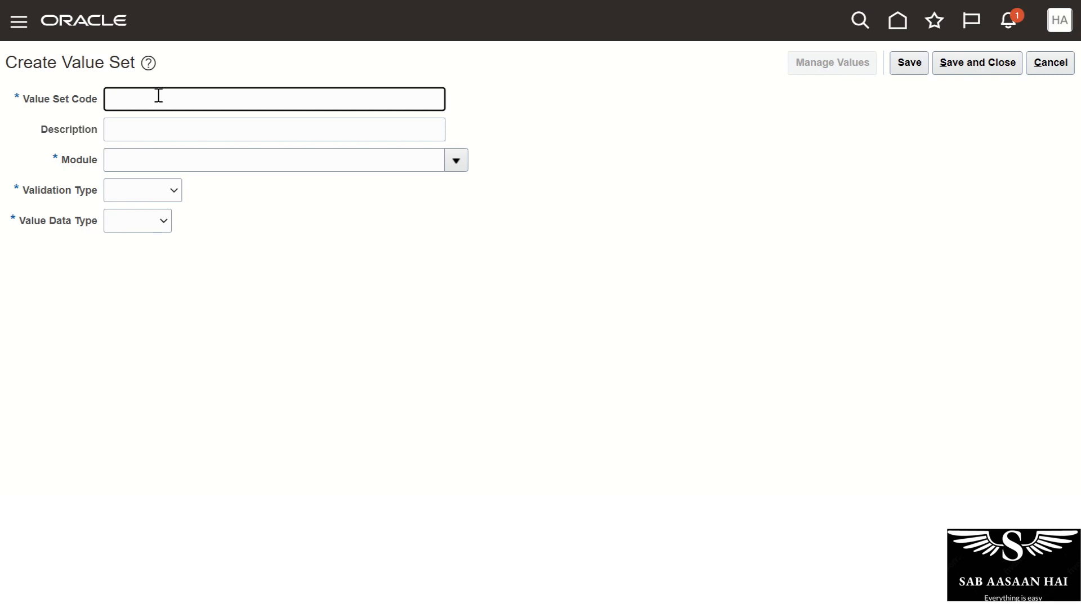
type("AA Car Model LOV")
key("Tab")
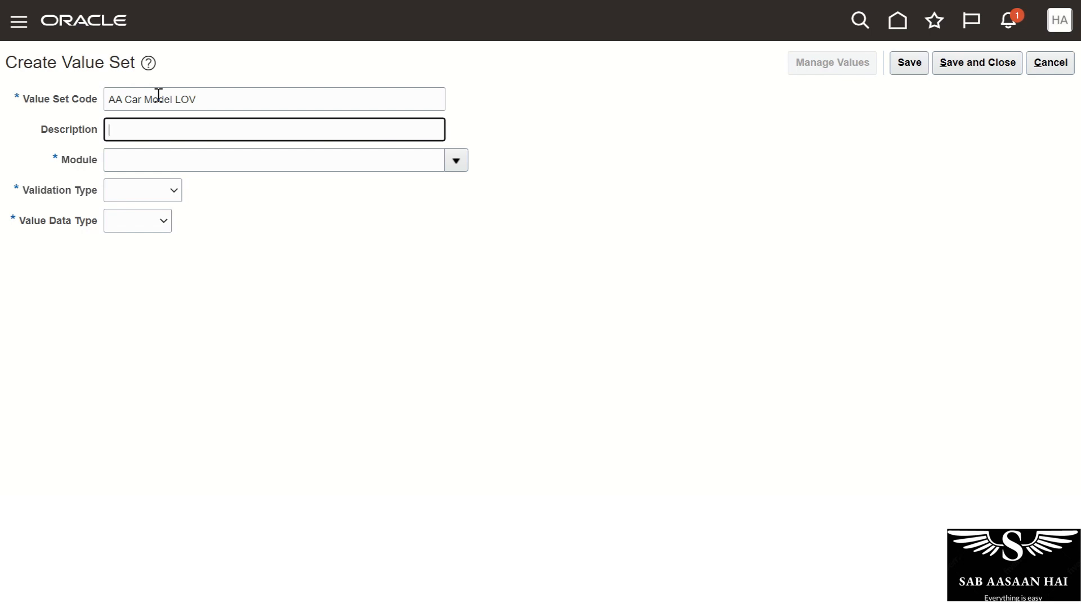
type("Car Modes")
key("ctrl+shift+Left")
type("Models With List")
key("Tab")
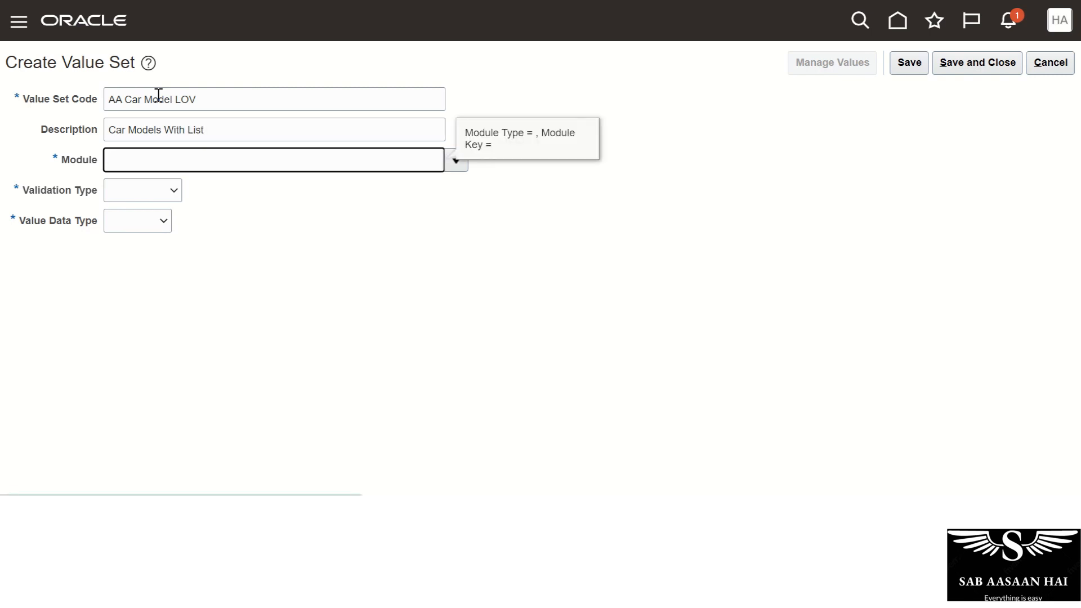
left_click(456, 161)
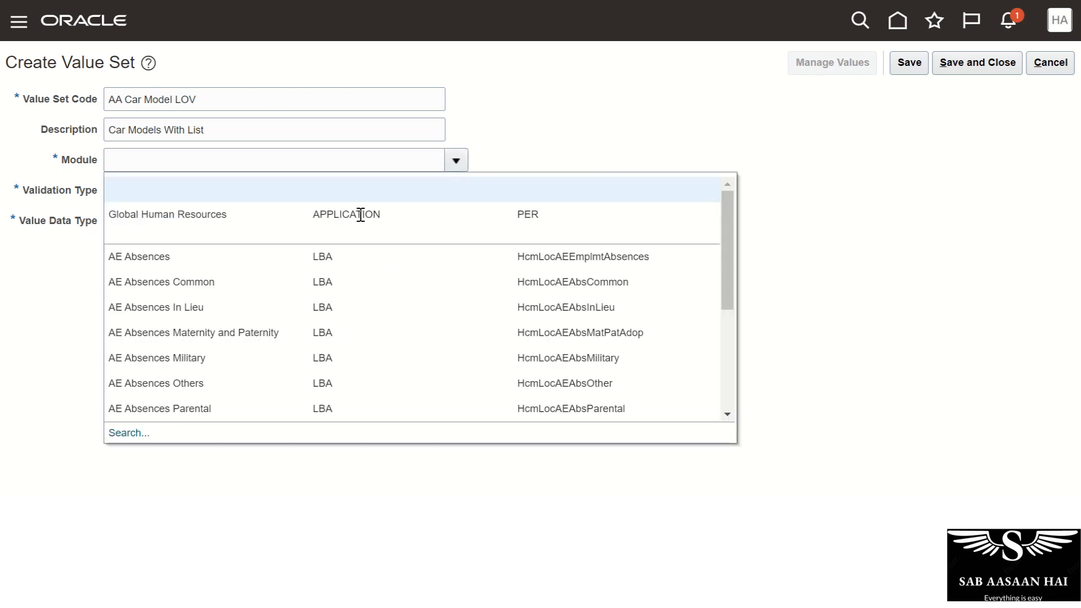
left_click(255, 218)
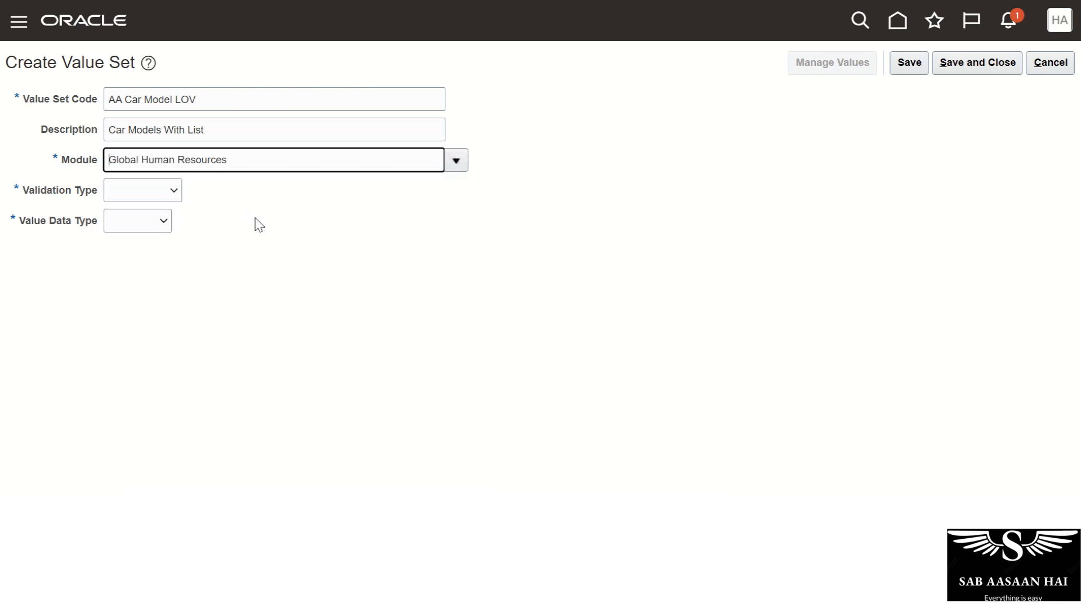
Step: Set the validation type to Independent, the value data type to Character and the value subtype to Text
left_click(174, 193)
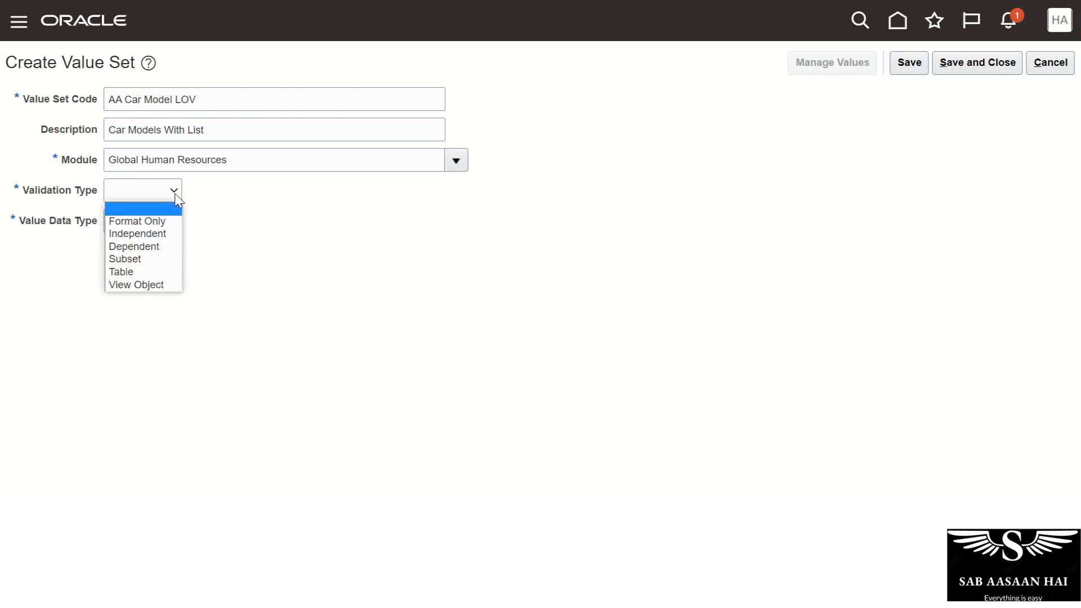
left_click(155, 235)
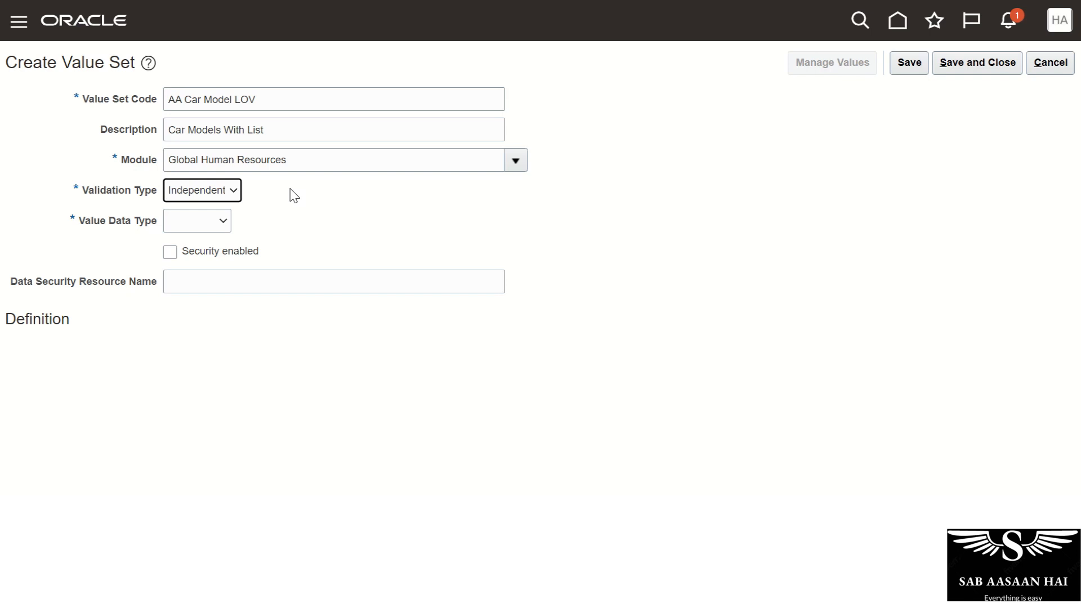
left_click(223, 221)
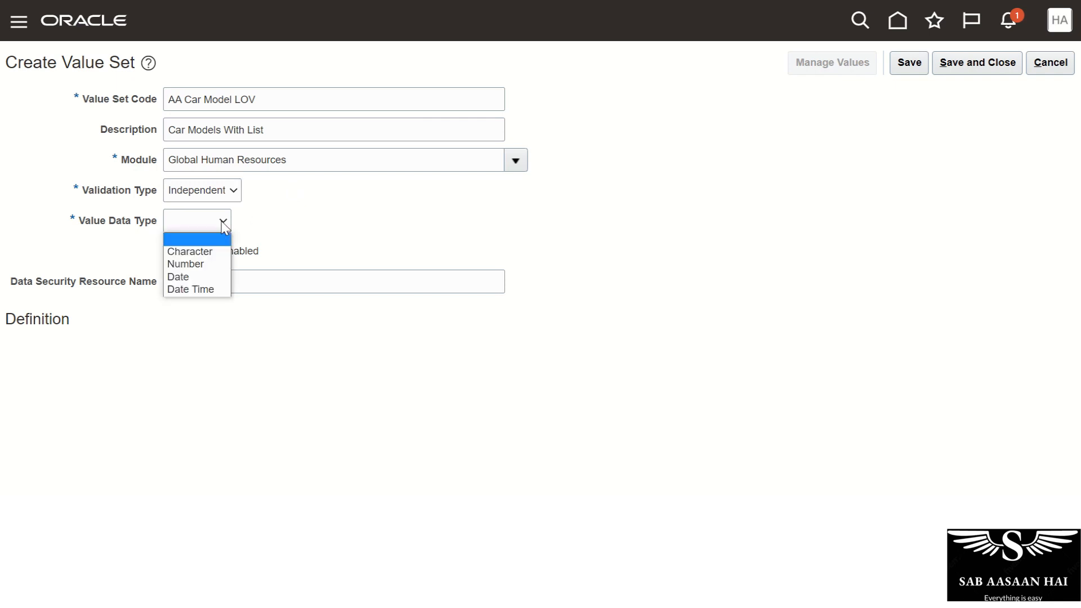
left_click(222, 251)
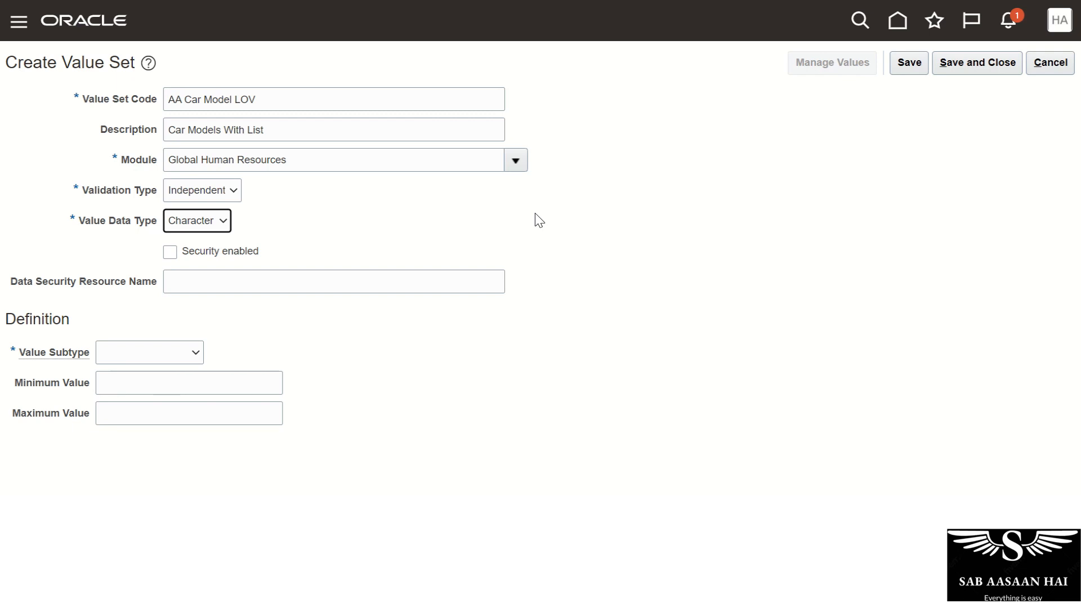
left_click(536, 214)
left_click(197, 355)
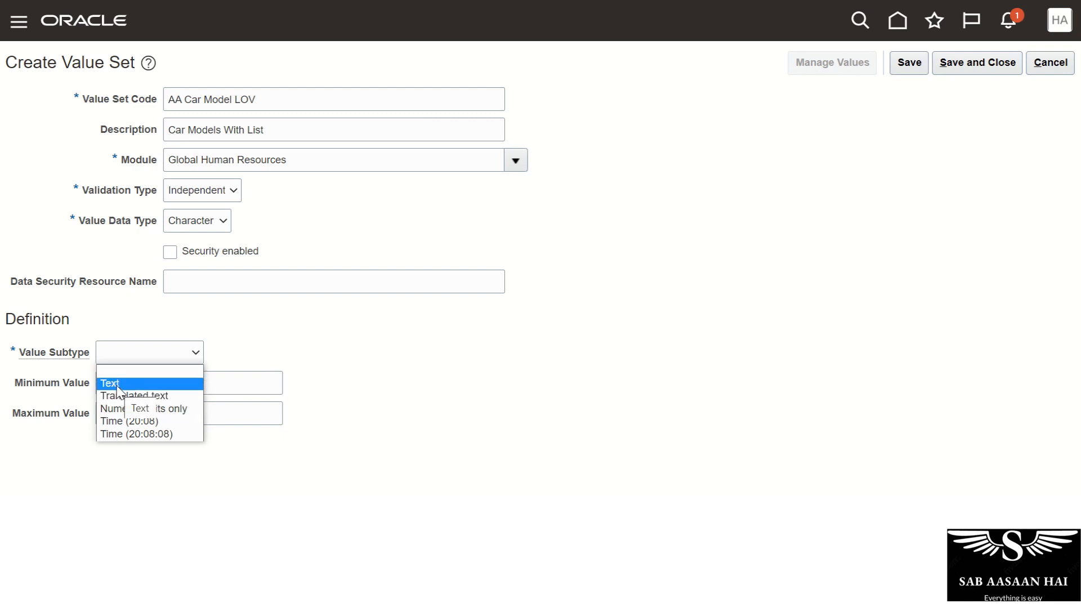
left_click(116, 385)
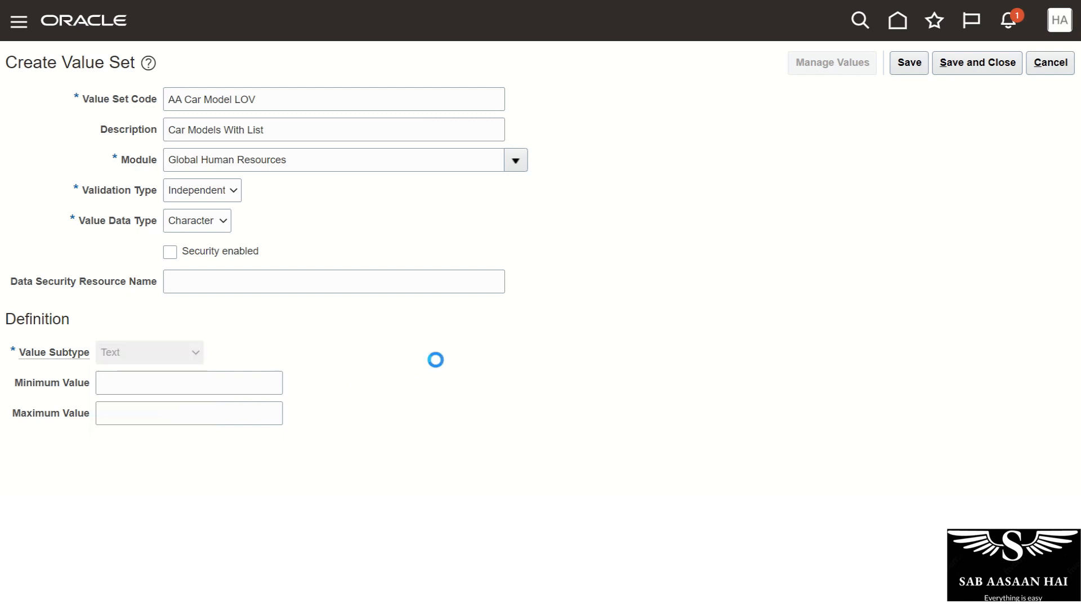
Step: Set the maximum length of AA Car Model LOV to 15 and save the value set
scroll(197, 375, "down", 3)
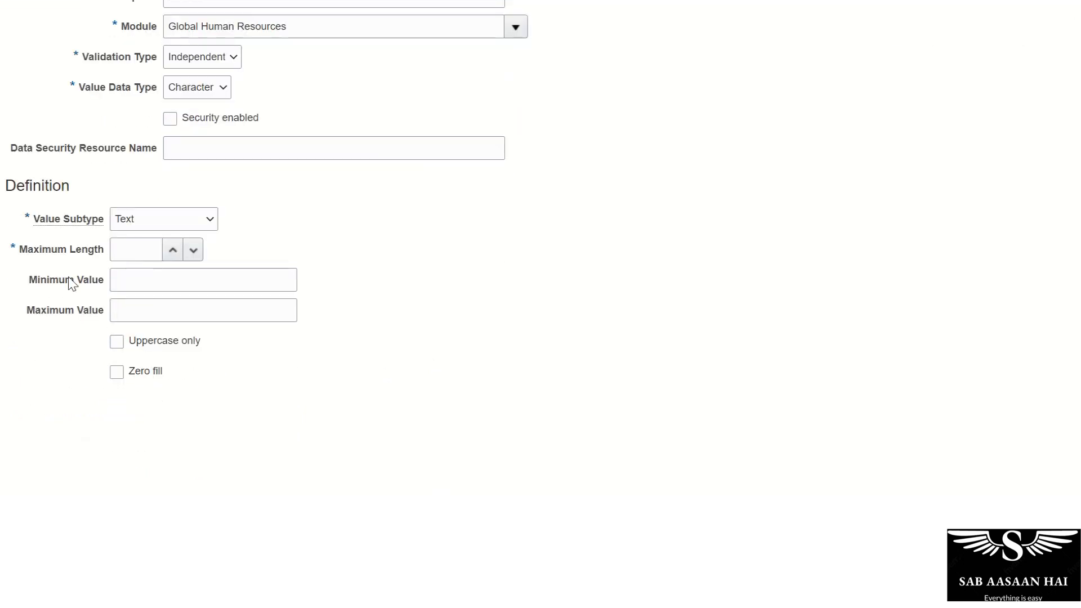
left_click(158, 248)
type("15")
key("Tab")
key("Tab")
key("Tab")
left_click(443, 256)
scroll(442, 254, "up", 3)
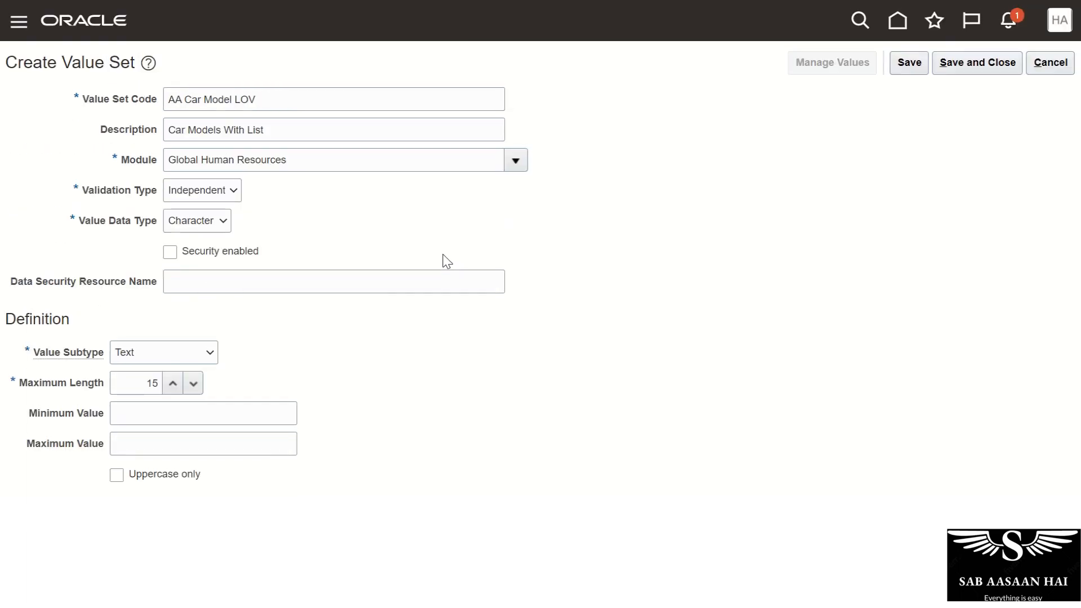
left_click_drag(168, 100, 267, 99)
left_click(272, 98)
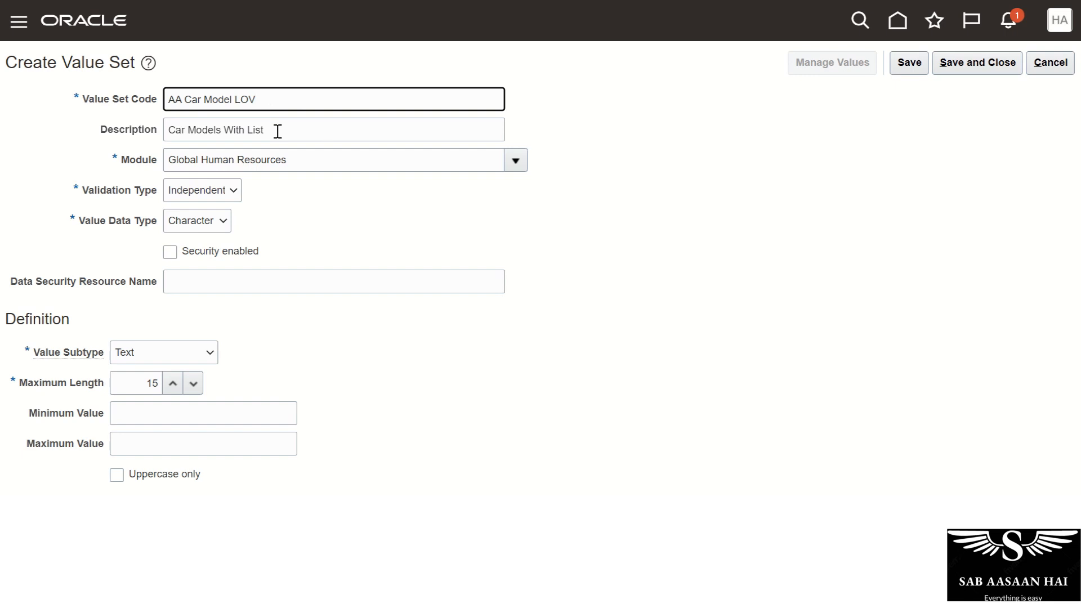
left_click(909, 69)
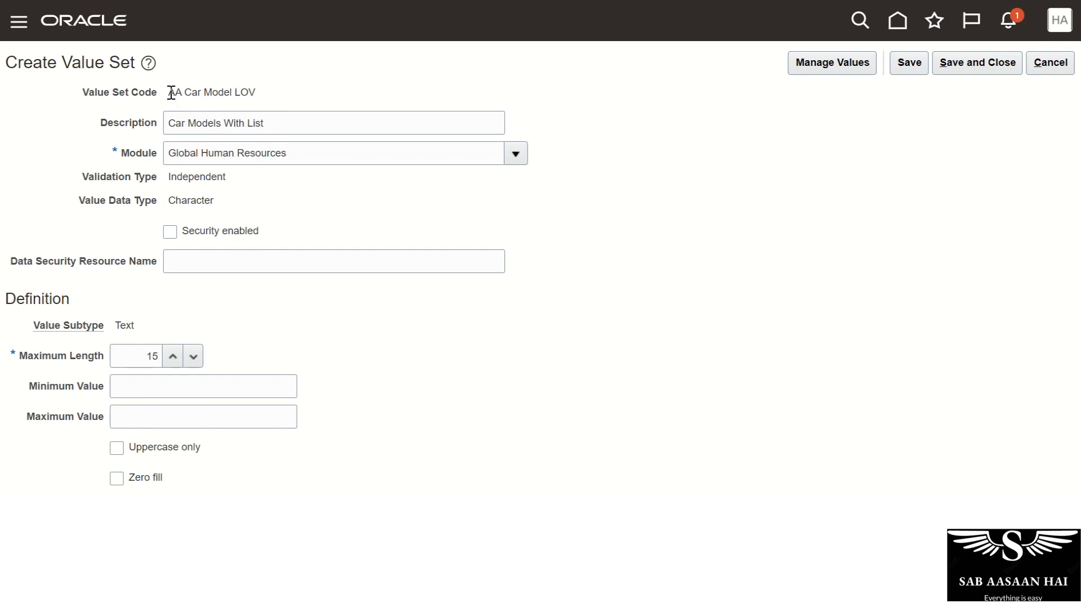
Step: Open the value management page for AA Car Model LOV and add the value Camry with description "Camry"
left_click_drag(168, 92, 270, 95)
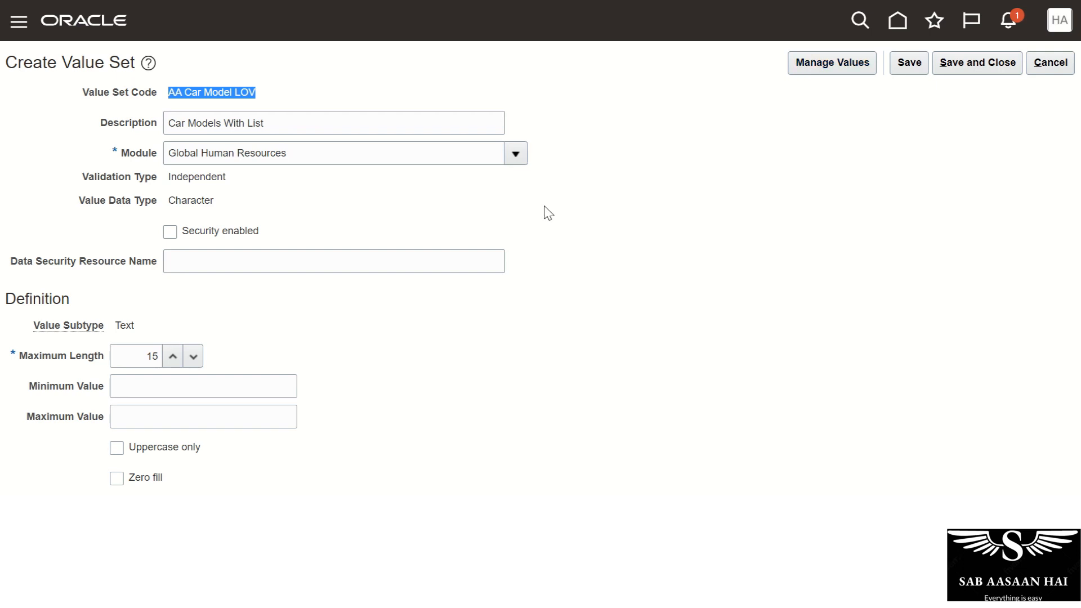
left_click(820, 66)
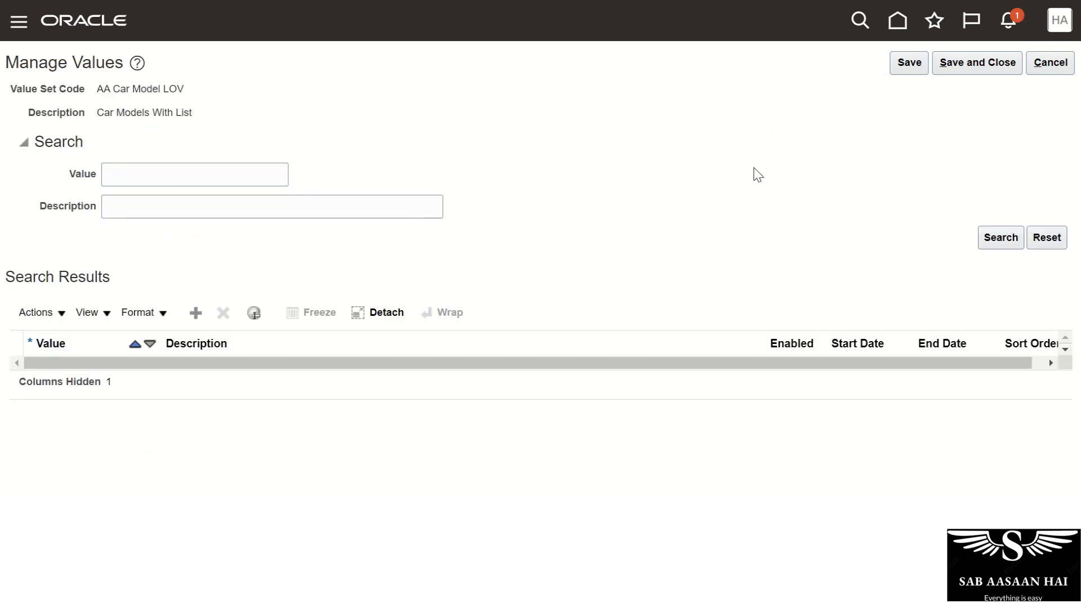
left_click(197, 314)
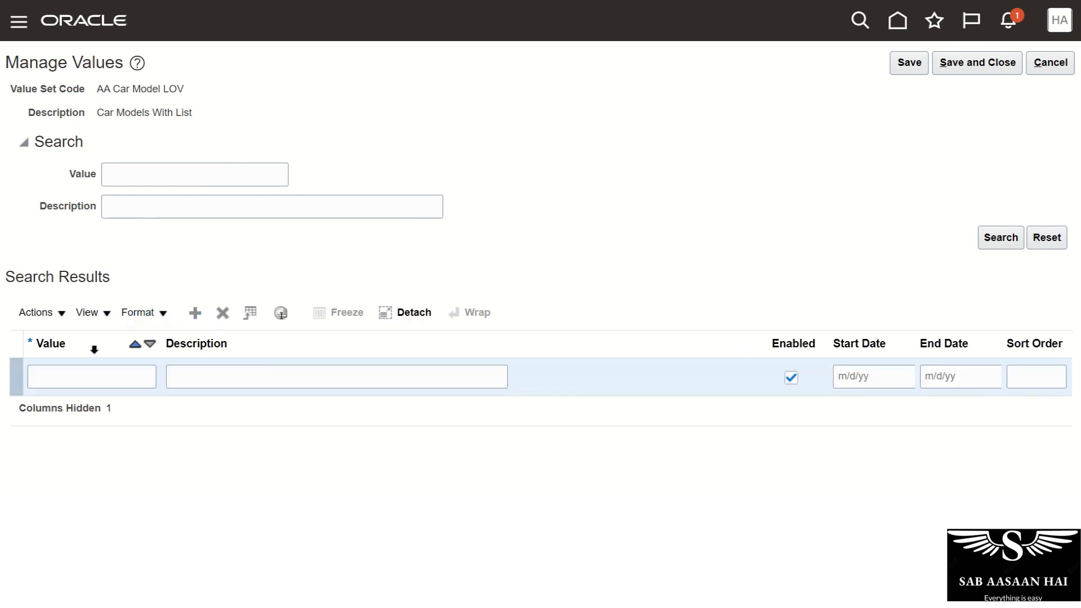
left_click(81, 375)
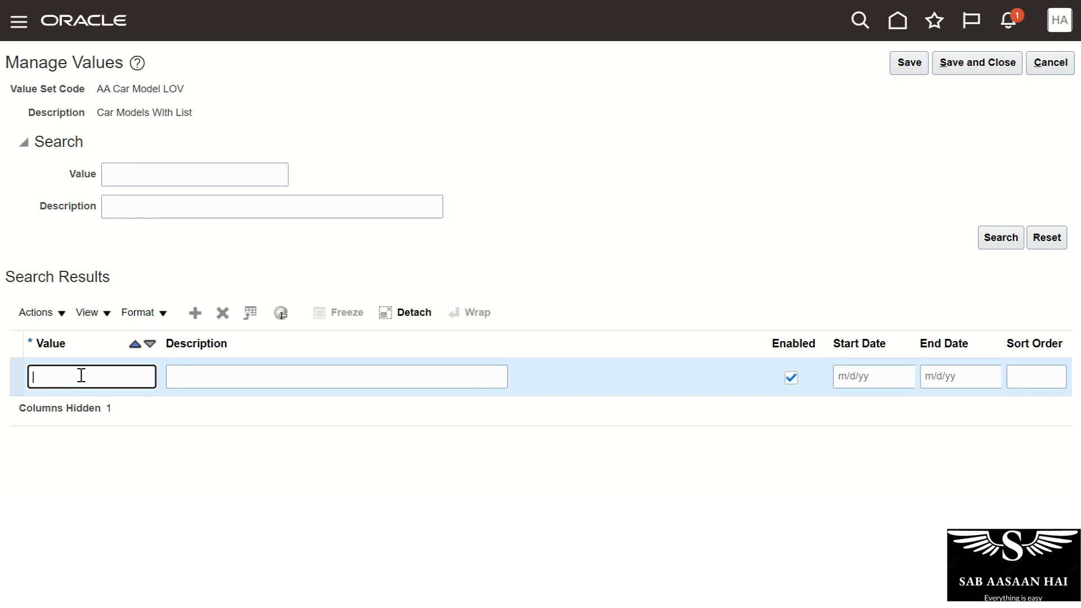
type("Camry")
key("Tab")
type("Cal")
key("BackSpace")
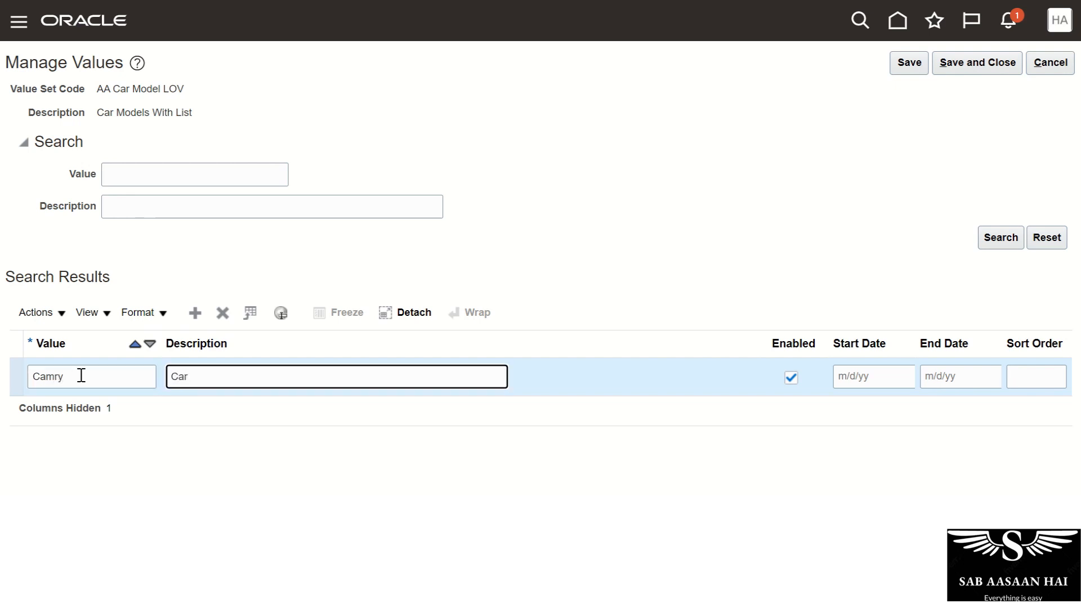
type("mry")
key("Tab")
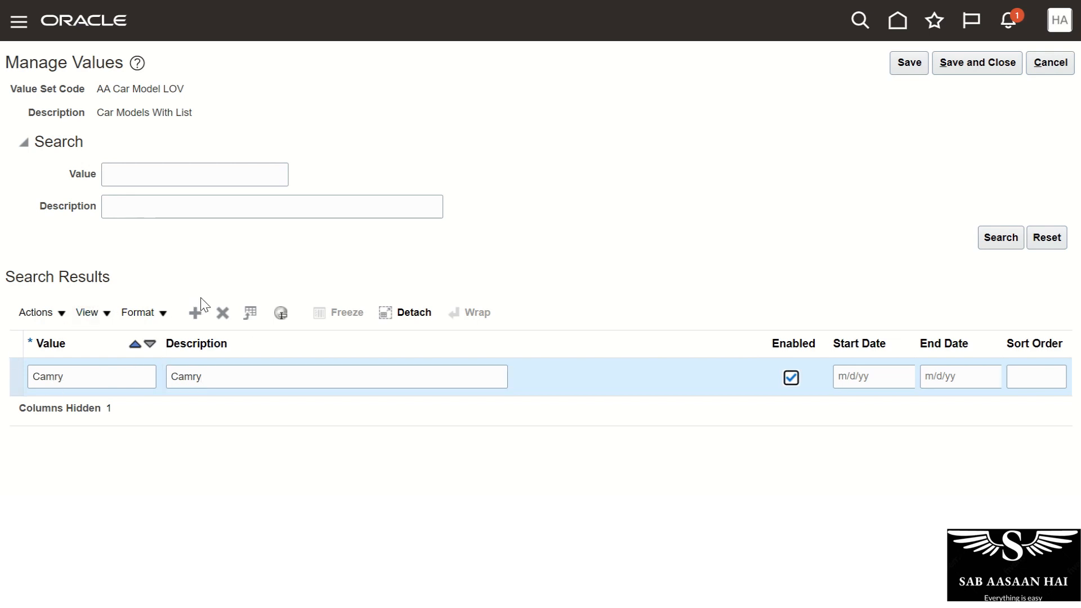
Step: Add a second value, Tesla, with description "Tesla" to the value set
left_click(197, 314)
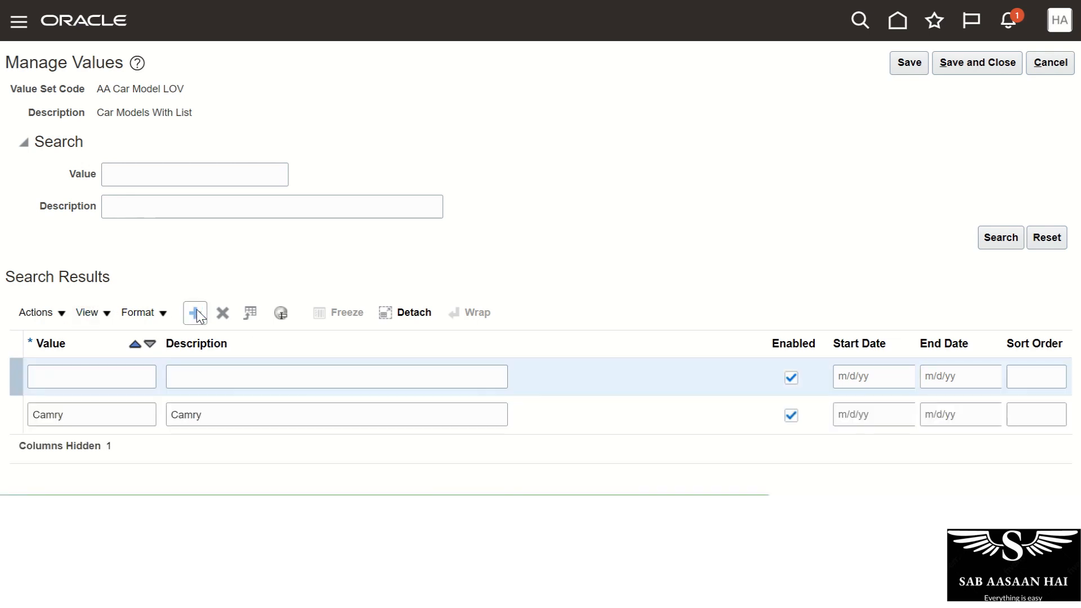
left_click(115, 378)
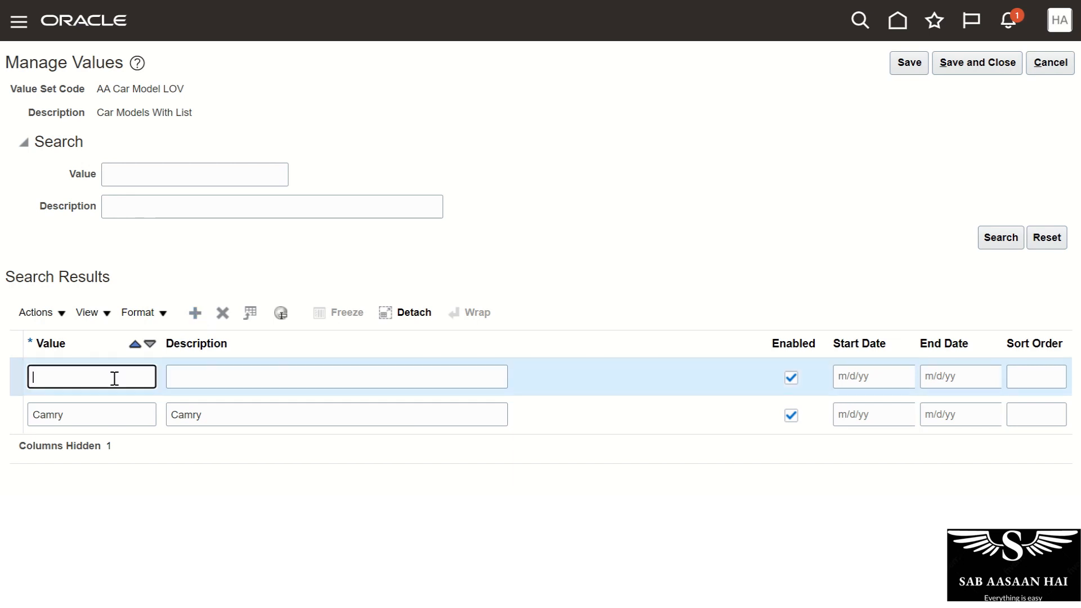
type("Tesla")
key("Tab")
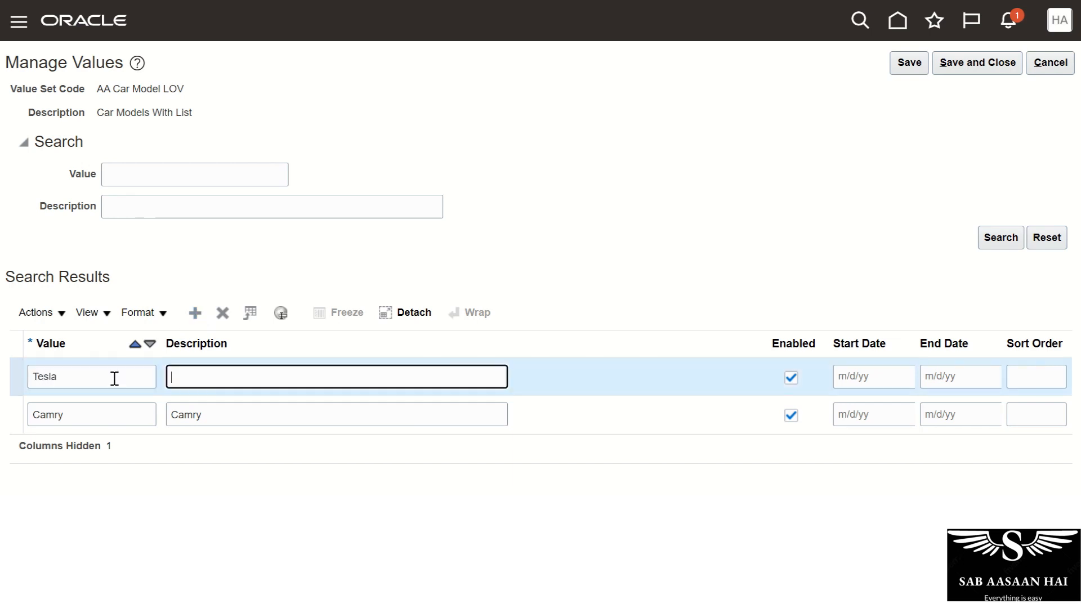
type("Tesla")
Step: Add another value, Tata Indica, with description "Tata Indica" to the value set
left_click(195, 313)
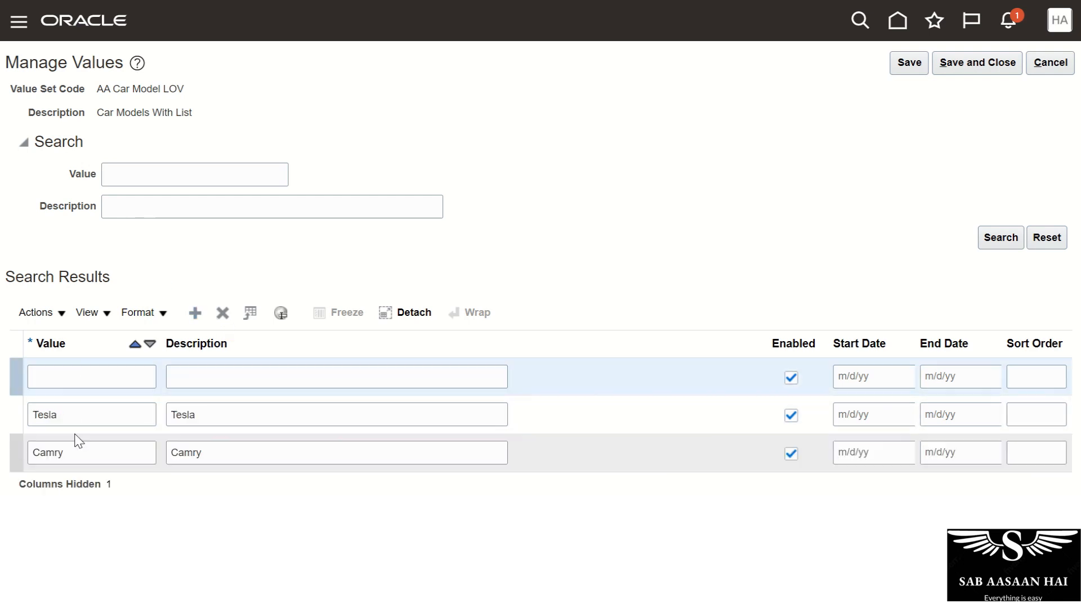
left_click(76, 377)
type("T")
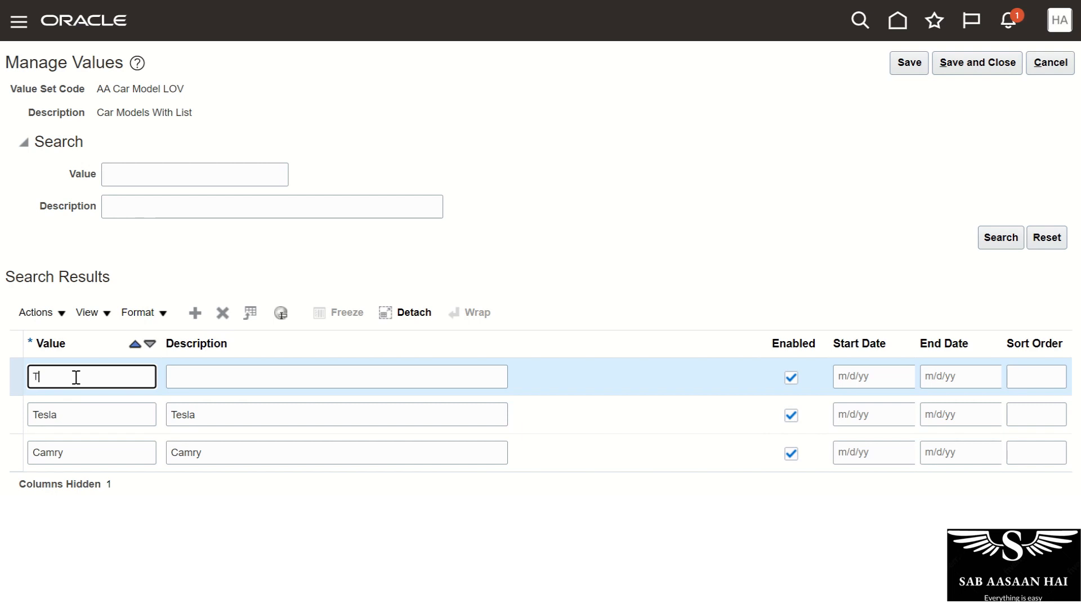
type("ata Indica")
key("Tab")
type("Ta")
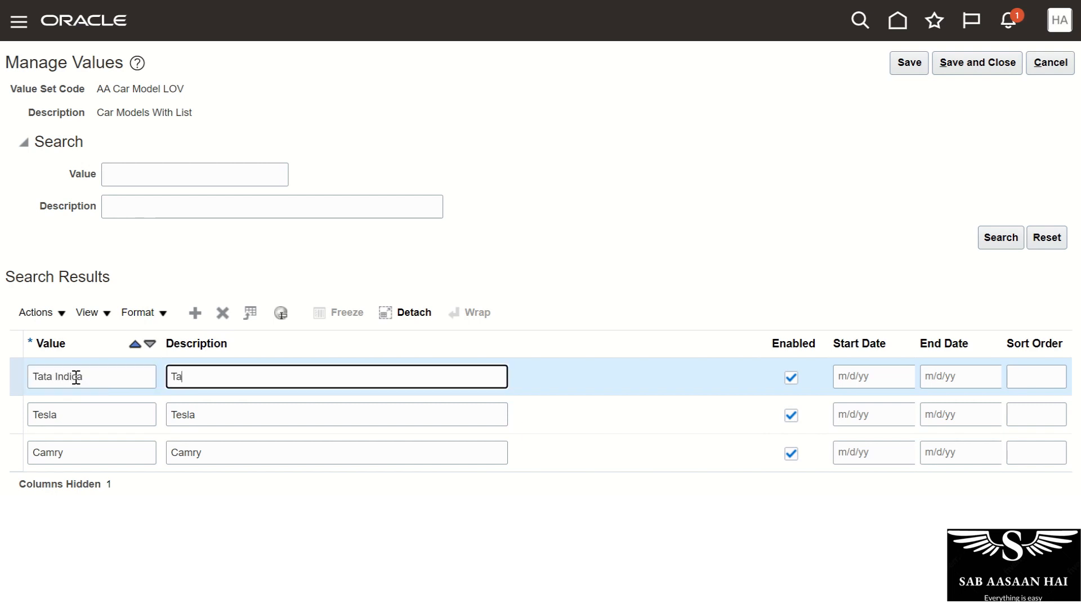
type("ta Indica")
key("Tab")
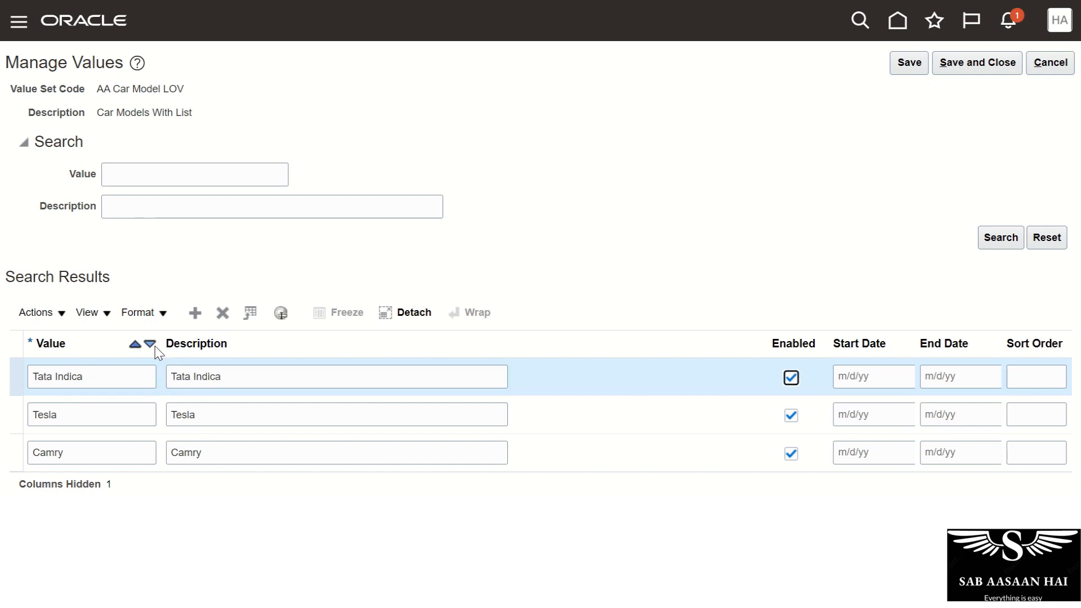
Step: Add another value, Swift, with description "Swift" to the value set
left_click(202, 314)
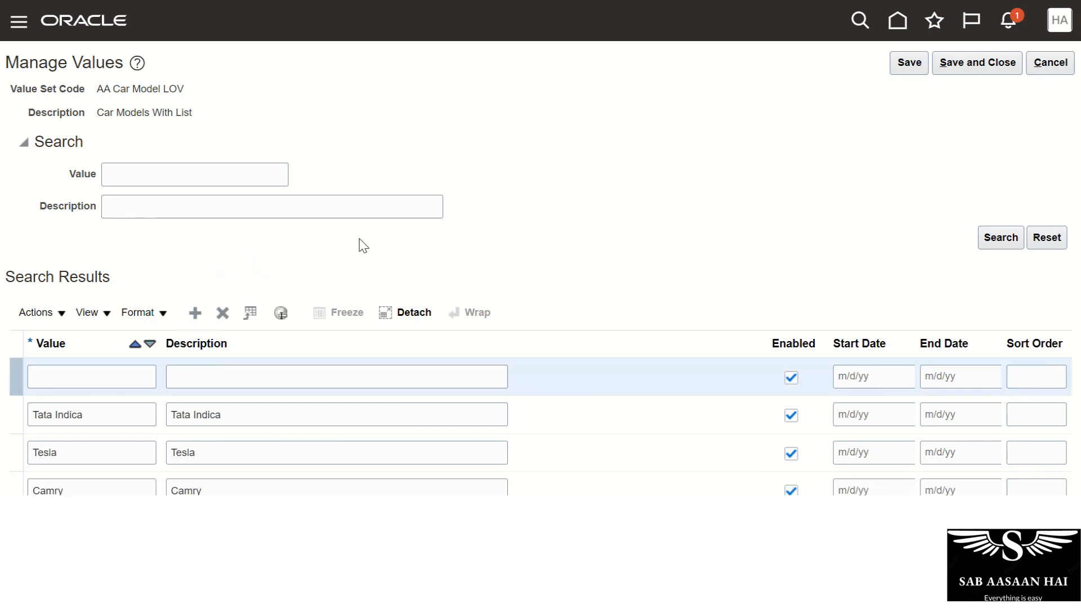
left_click(93, 369)
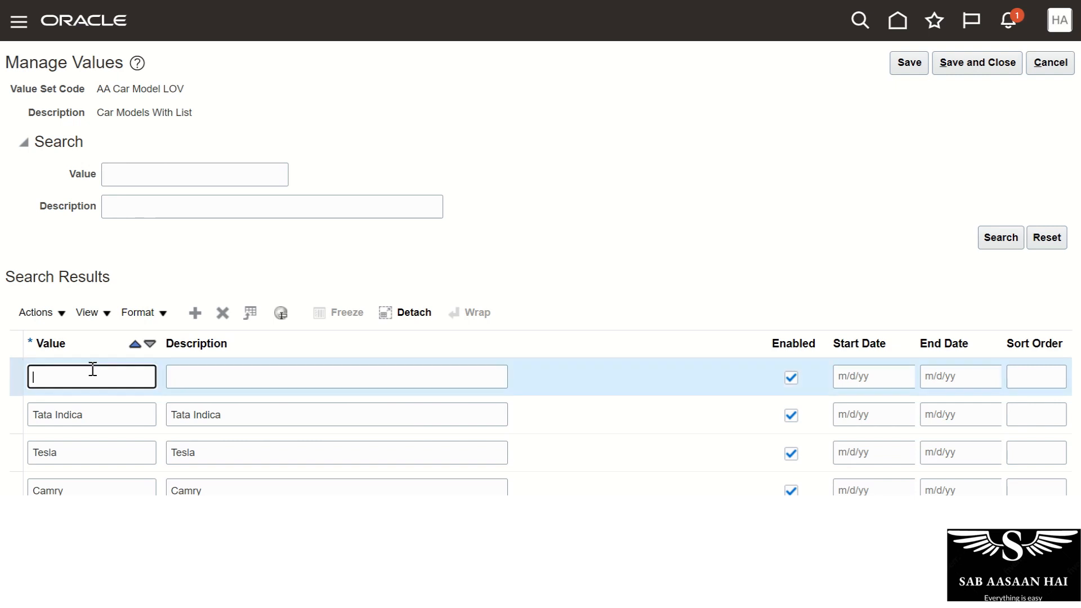
type("Swift")
key("Tab")
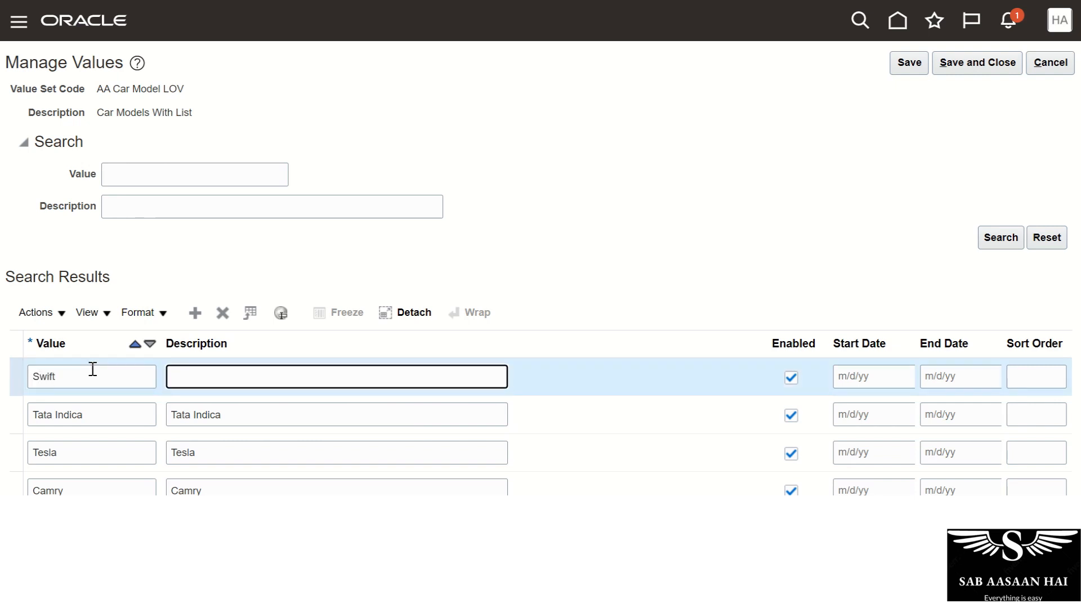
type("Swift")
key("Tab")
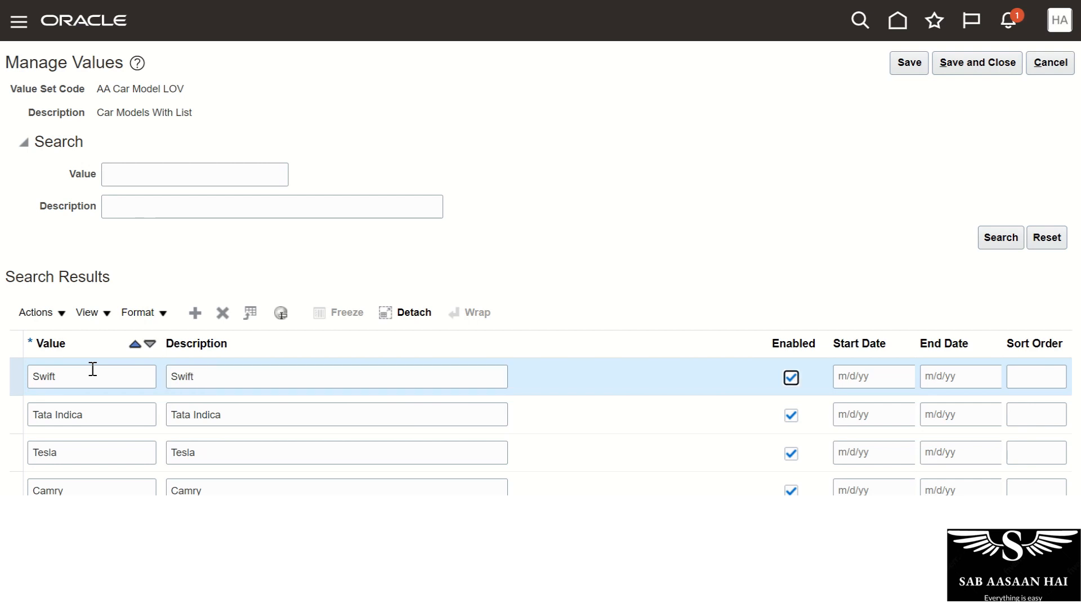
Step: Add another value, BMW, with description "BMW" to the value set
scroll(504, 268, "down", 3)
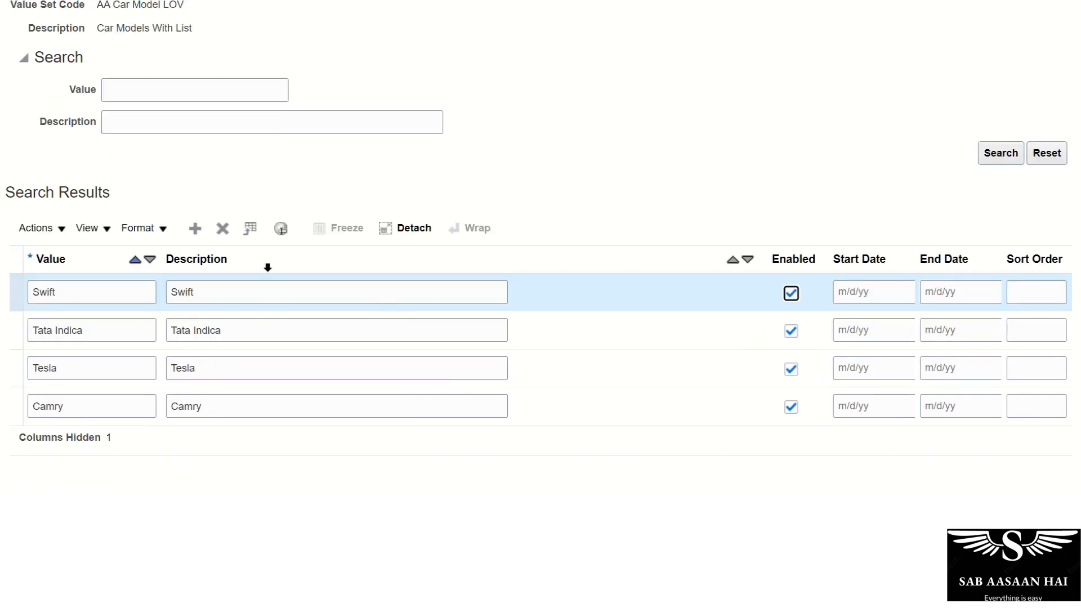
left_click(195, 228)
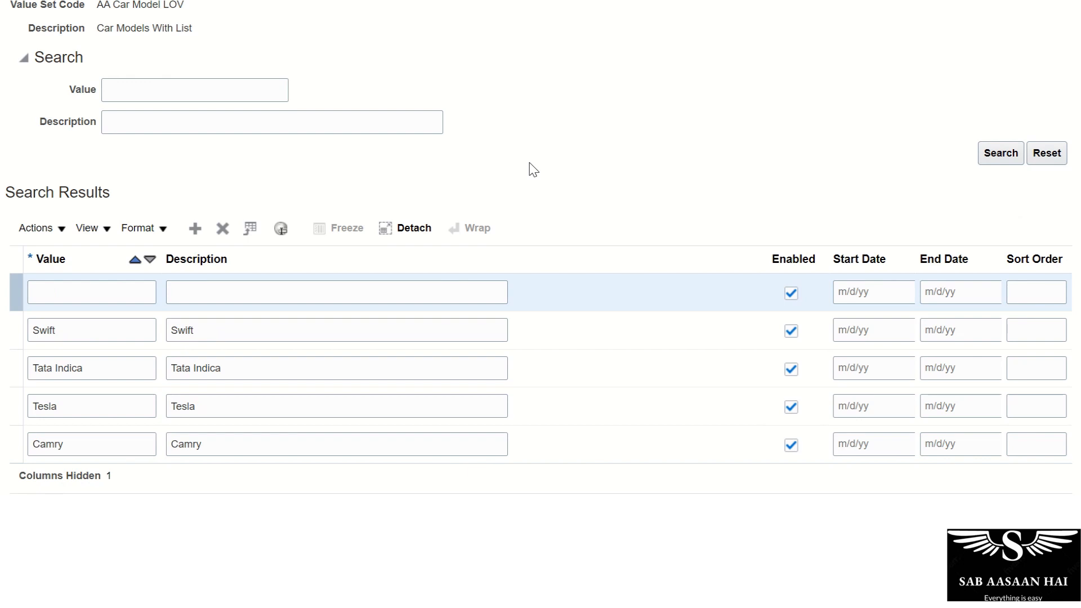
left_click(53, 303)
type("BMW")
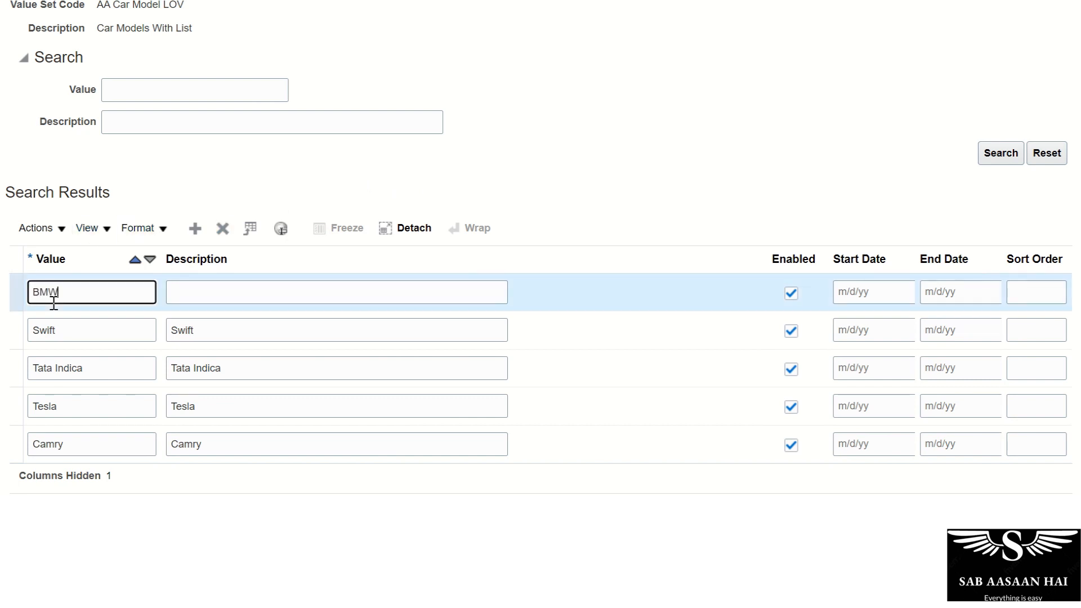
key("Tab")
type("BMW")
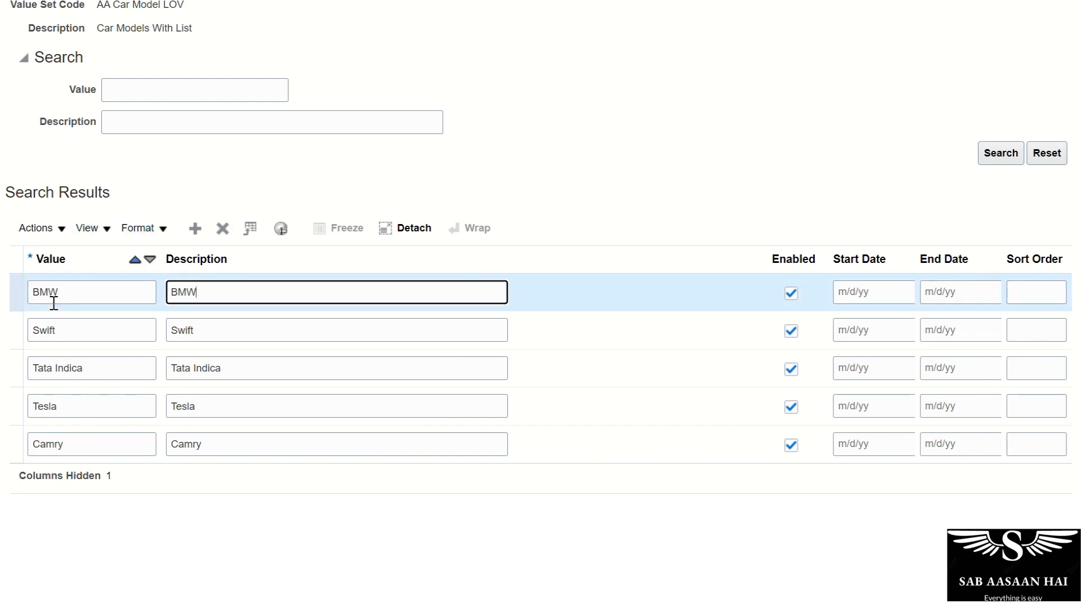
key("Tab")
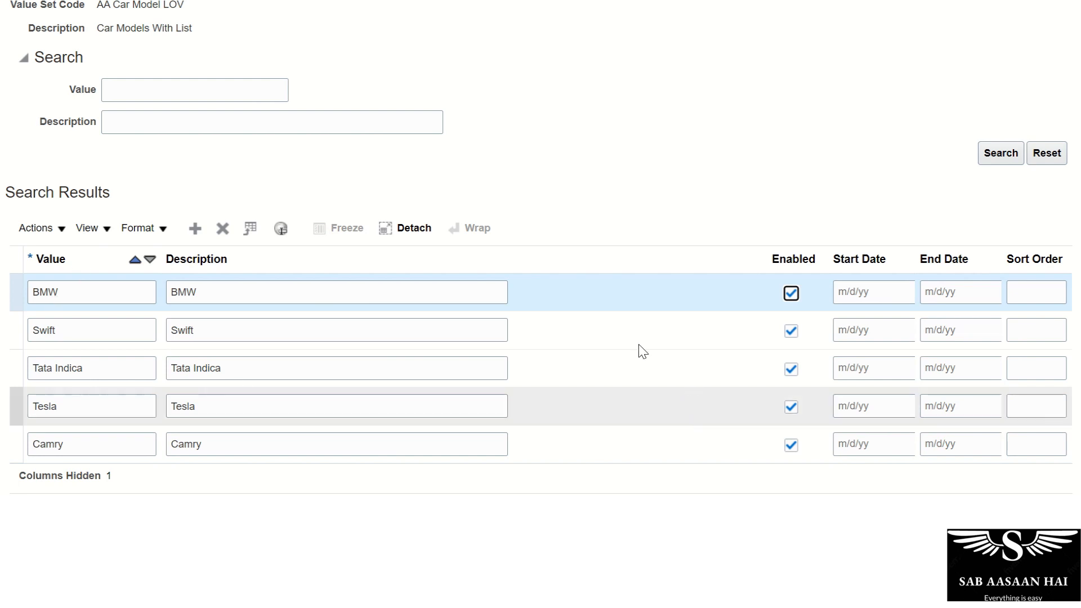
Step: Save the entered car model values and close the value management page
scroll(647, 282, "down", 1)
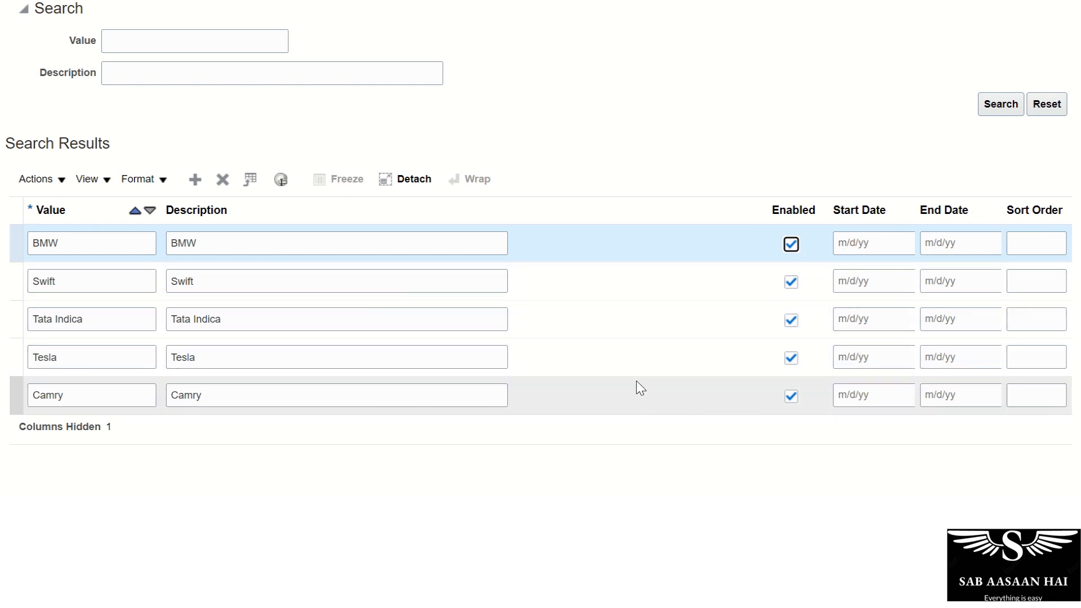
scroll(634, 382, "up", 3)
scroll(697, 276, "down", 2)
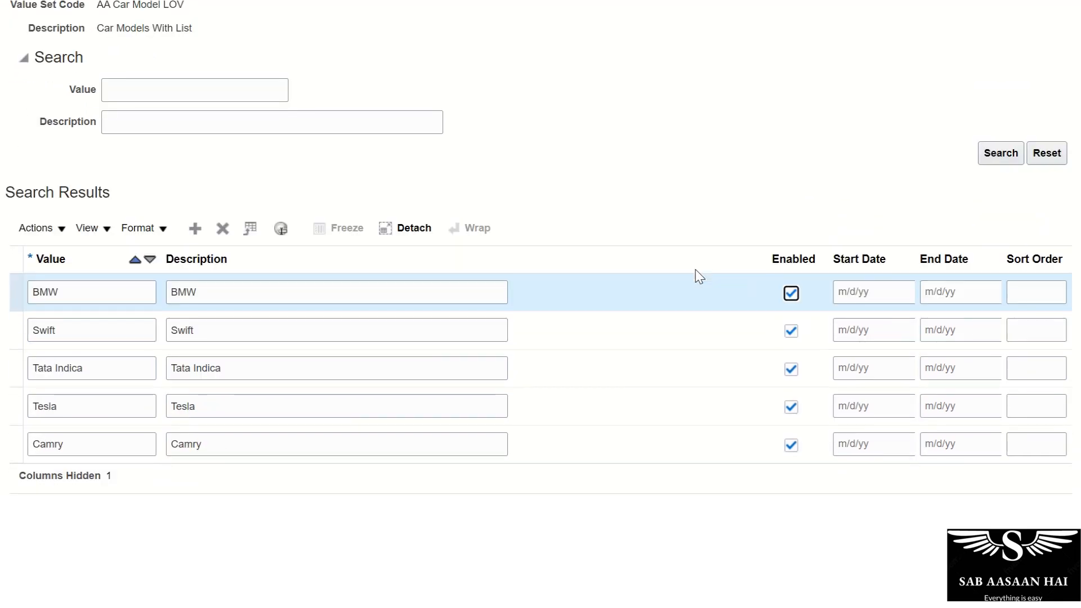
scroll(694, 267, "up", 2)
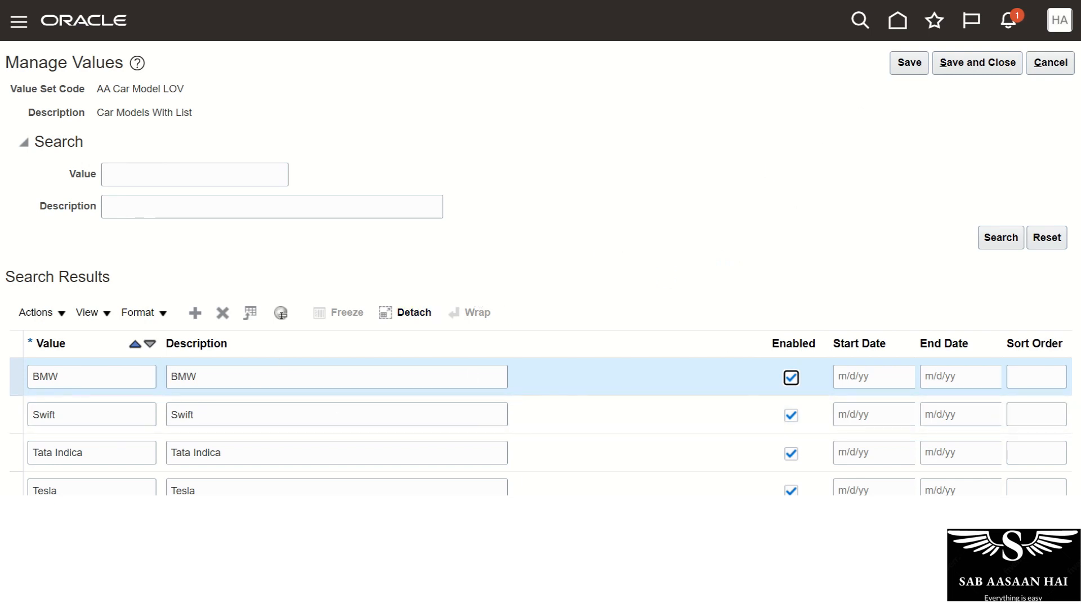
scroll(540, 268, "down", 1)
scroll(540, 268, "up", 1)
left_click(906, 63)
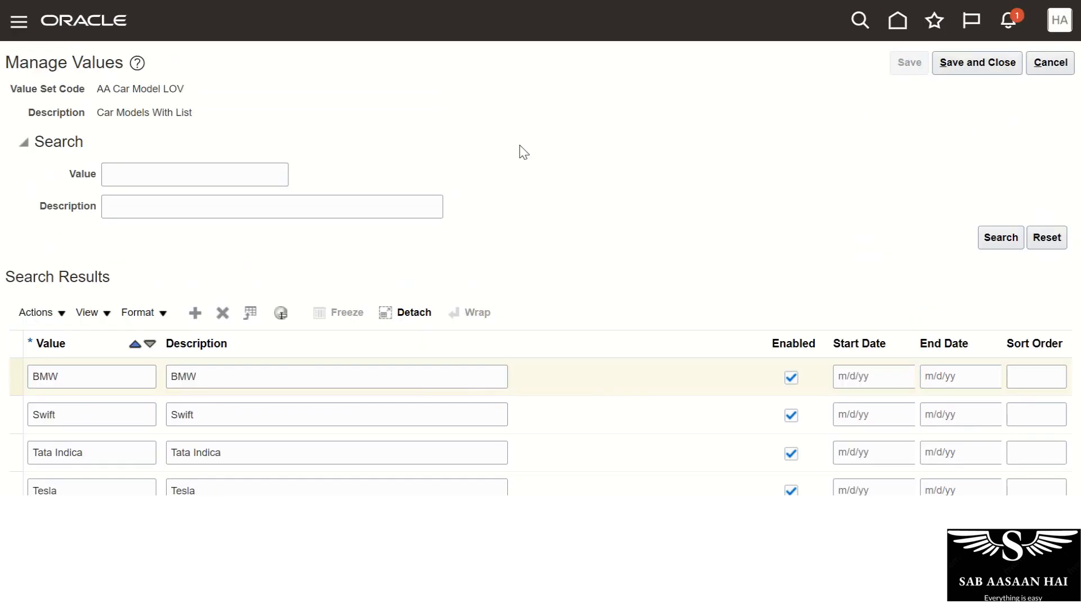
left_click(938, 67)
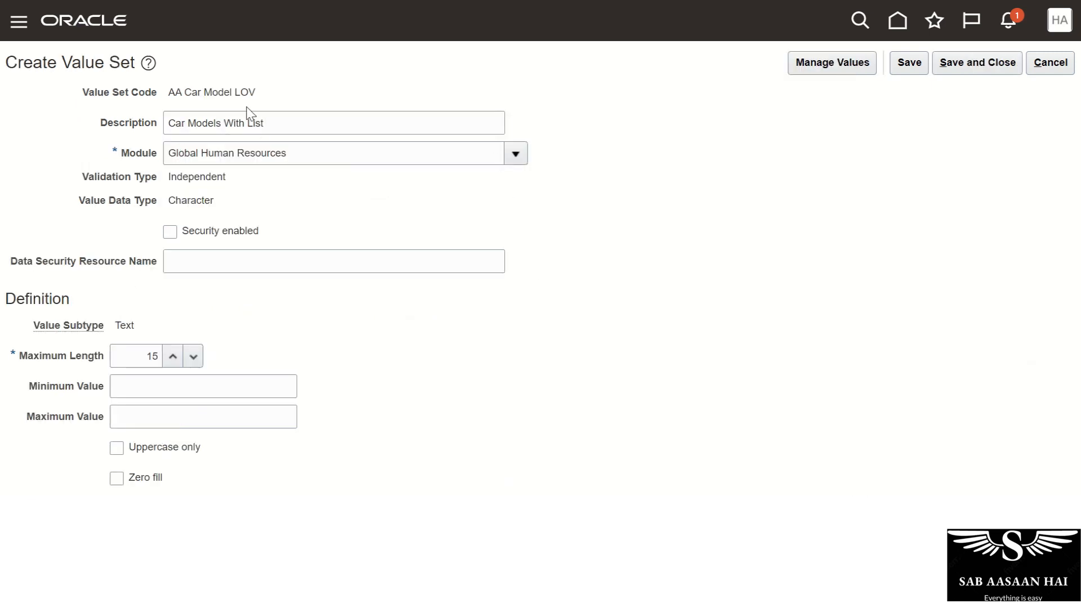
Step: Reopen the value management page for AA Car Model LOV and search without criteria to list all its values
left_click_drag(170, 92, 269, 100)
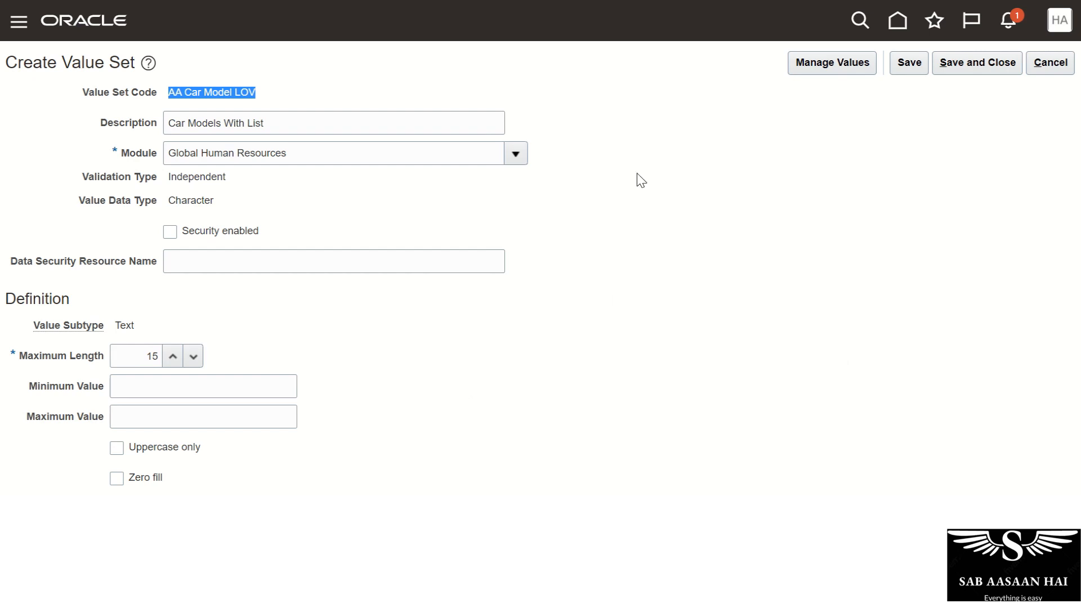
left_click(804, 67)
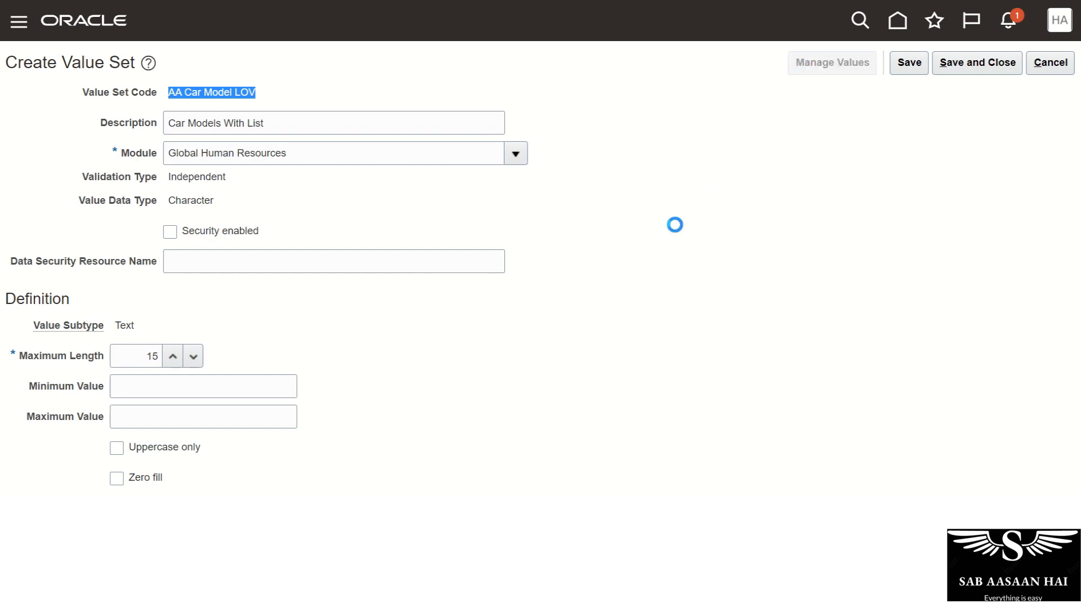
left_click(177, 173)
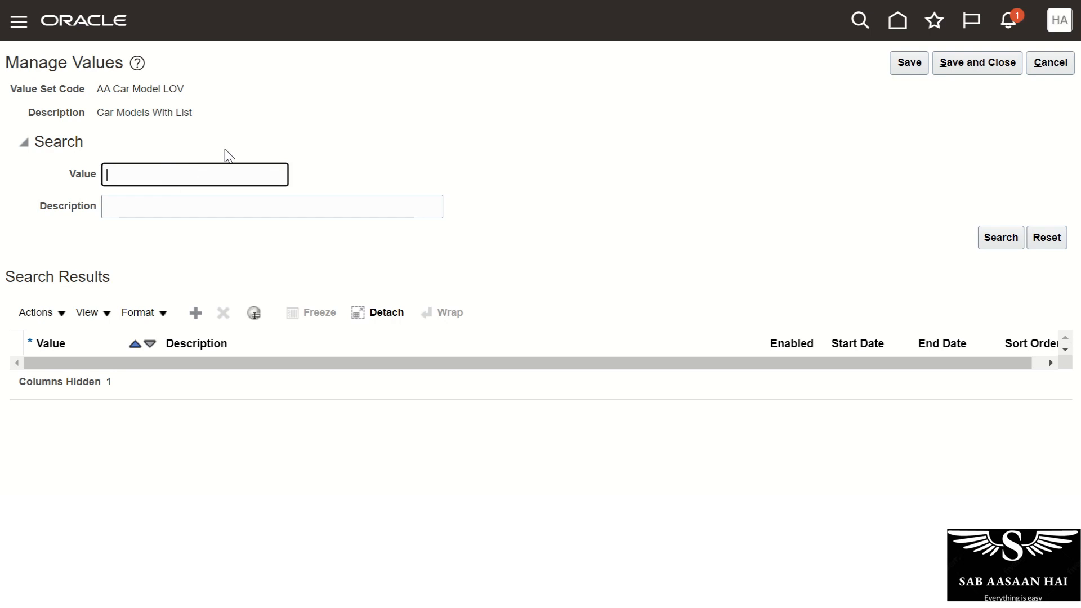
left_click(1000, 237)
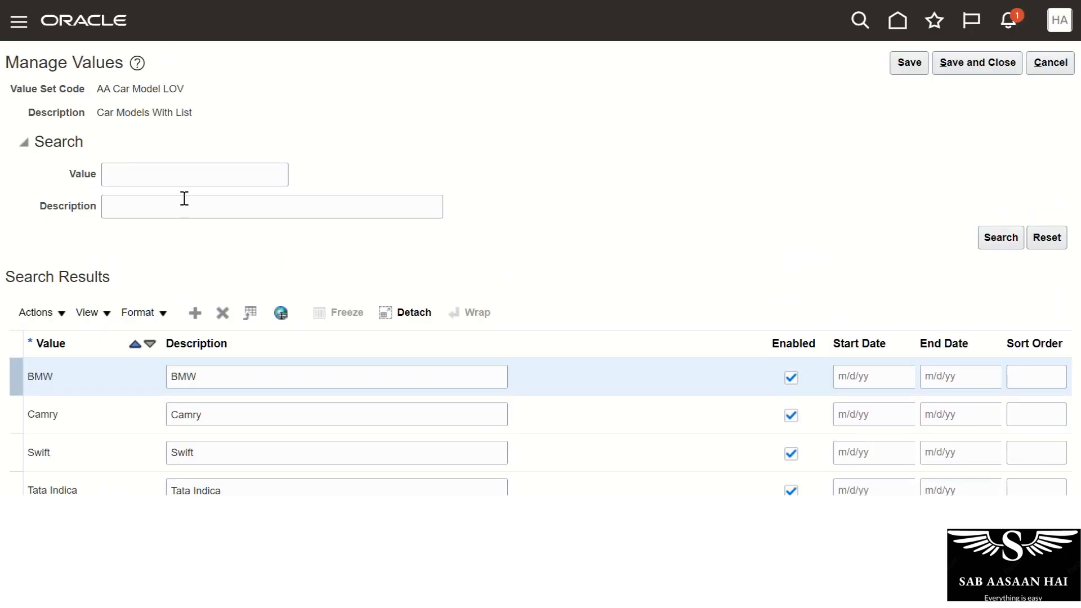
Step: Search the values of AA Car Model LOV for BMW
left_click(185, 171)
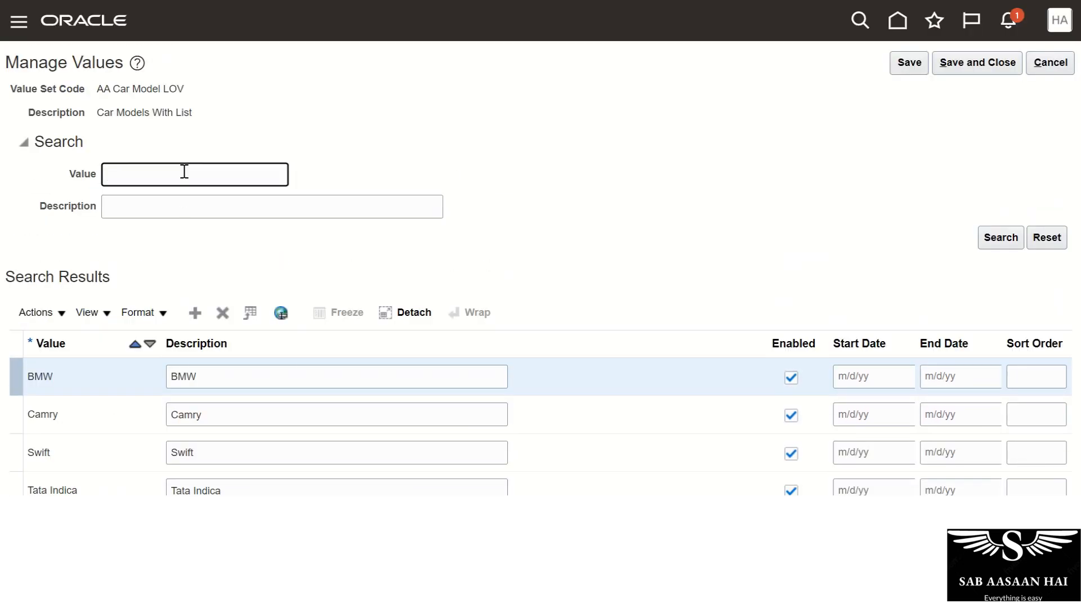
type("BMW")
key("Return")
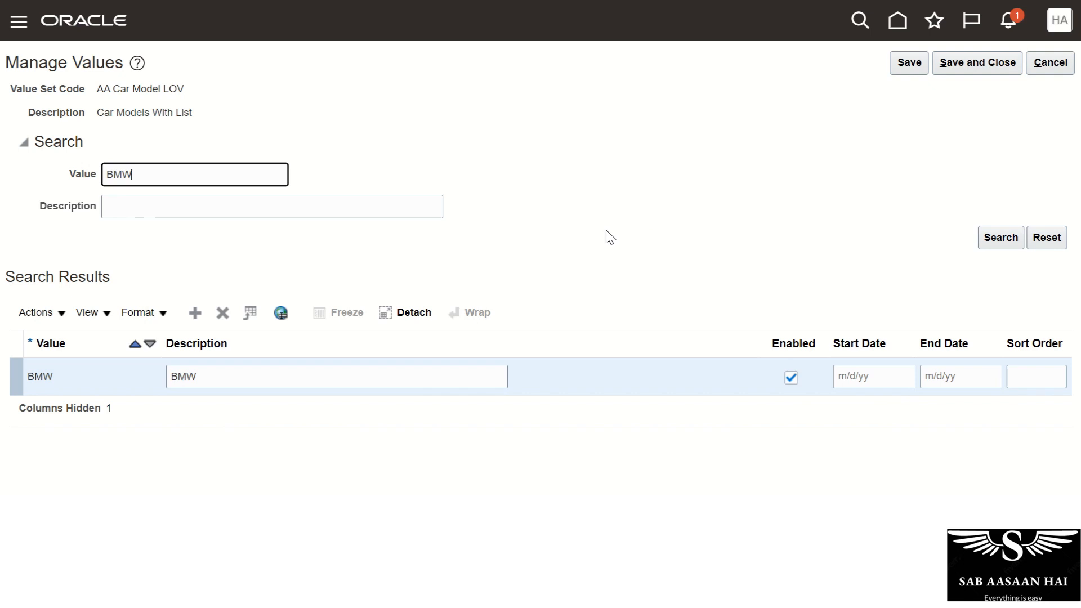
Step: Add the value Land Rover with description "Land Rover" to AA Car Model LOV, then save and close the value management page
left_click(195, 312)
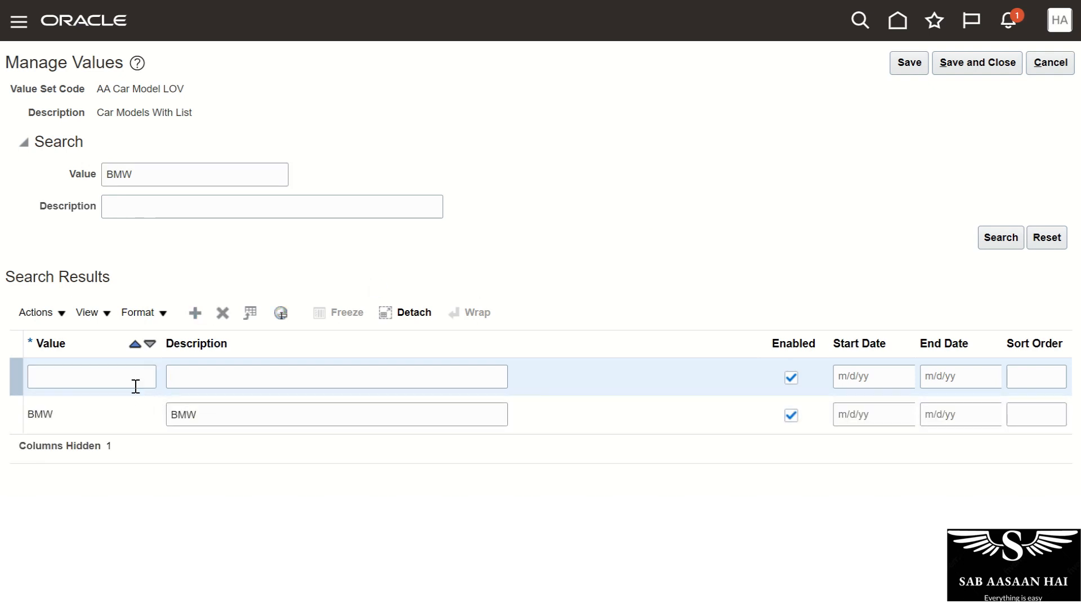
left_click(124, 374)
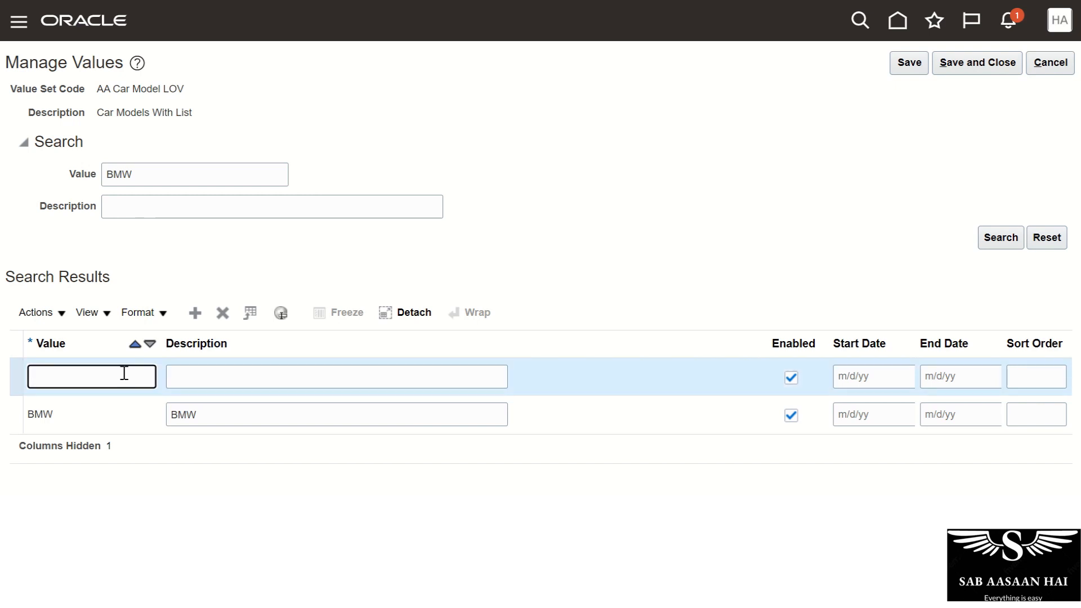
type("Land Rover")
key("Tab")
type("Lan")
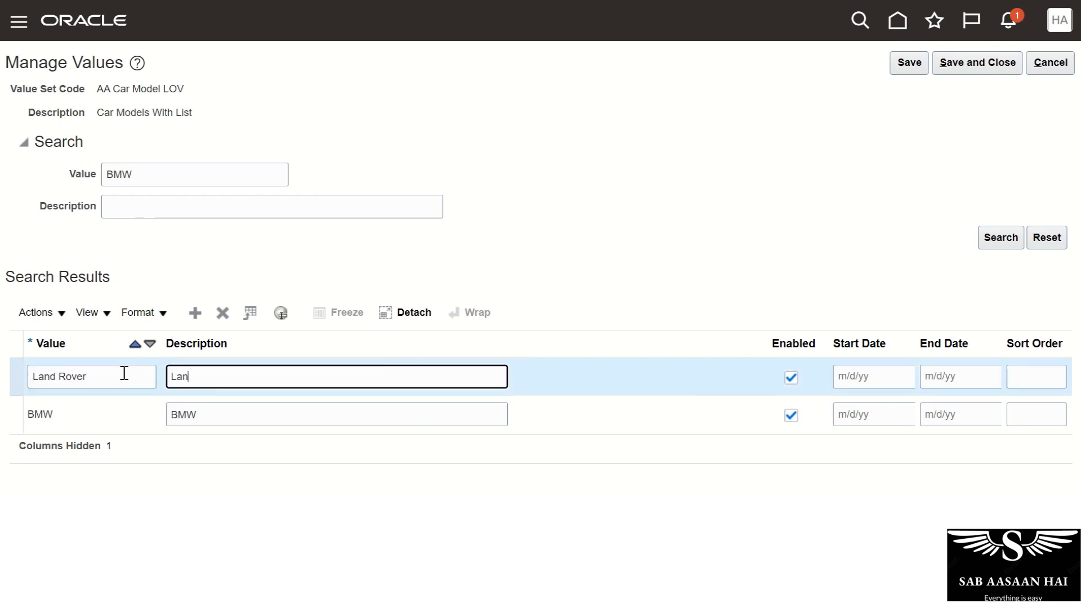
type("d Rov")
key("Tab")
key("Tab")
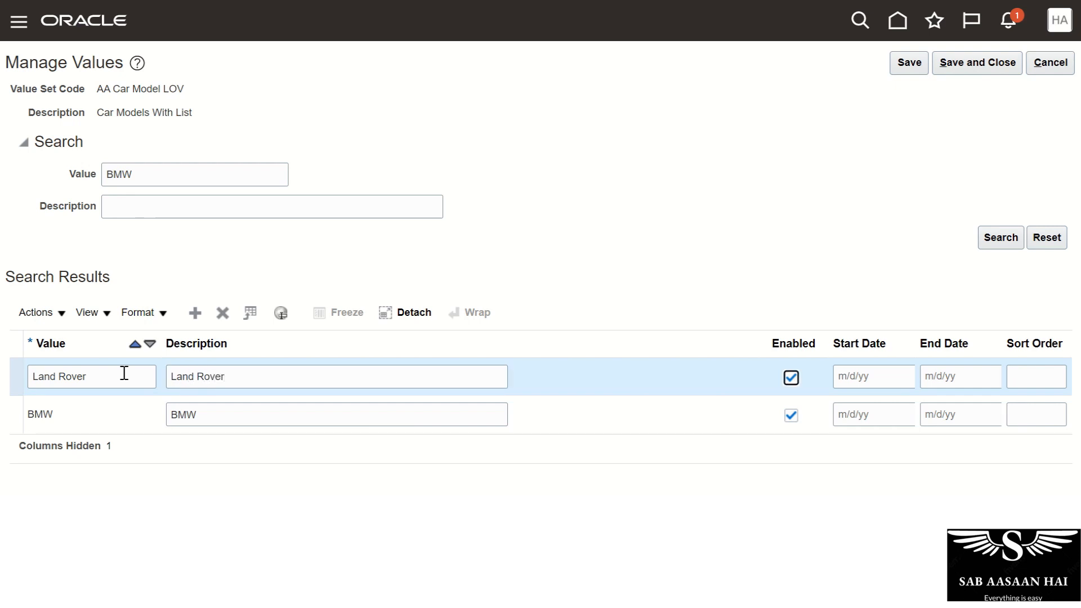
left_click(908, 62)
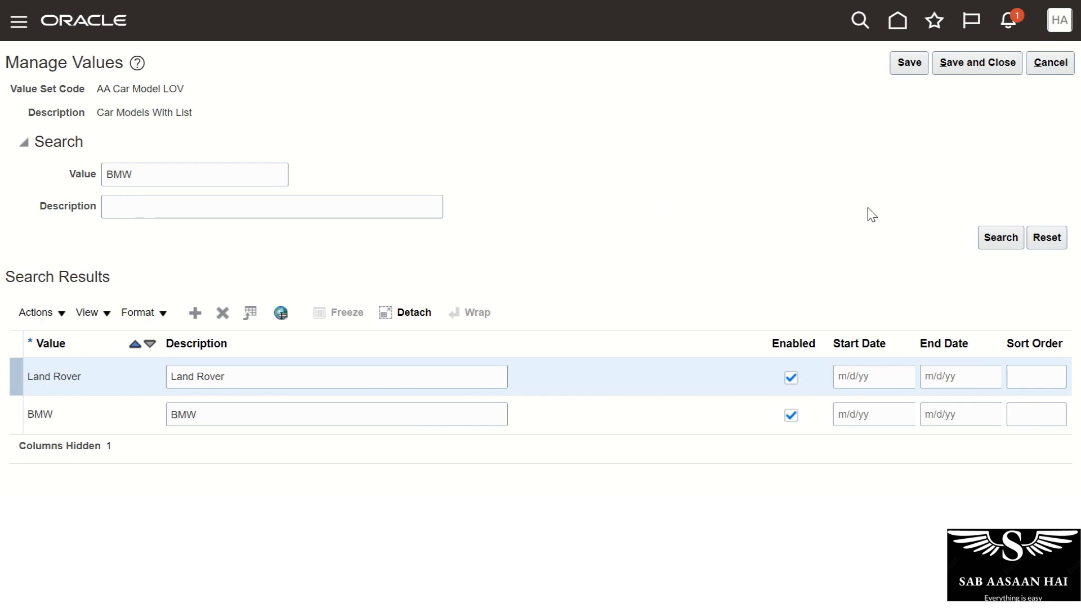
left_click(978, 65)
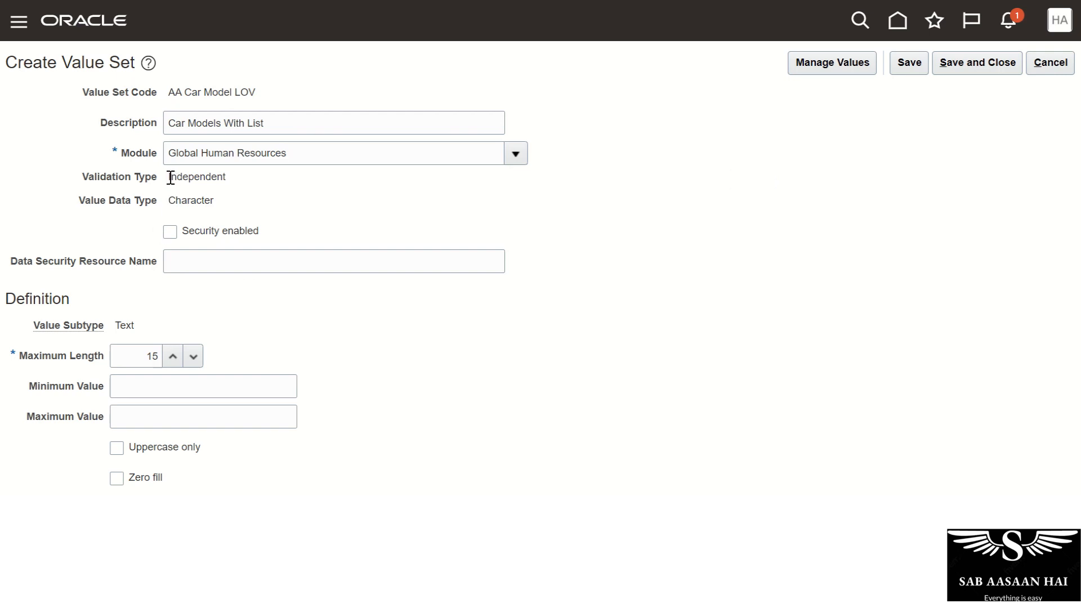
Step: Save and close the AA Car Model LOV value set, and rerun the value set search for AA Car
left_click_drag(171, 178, 234, 184)
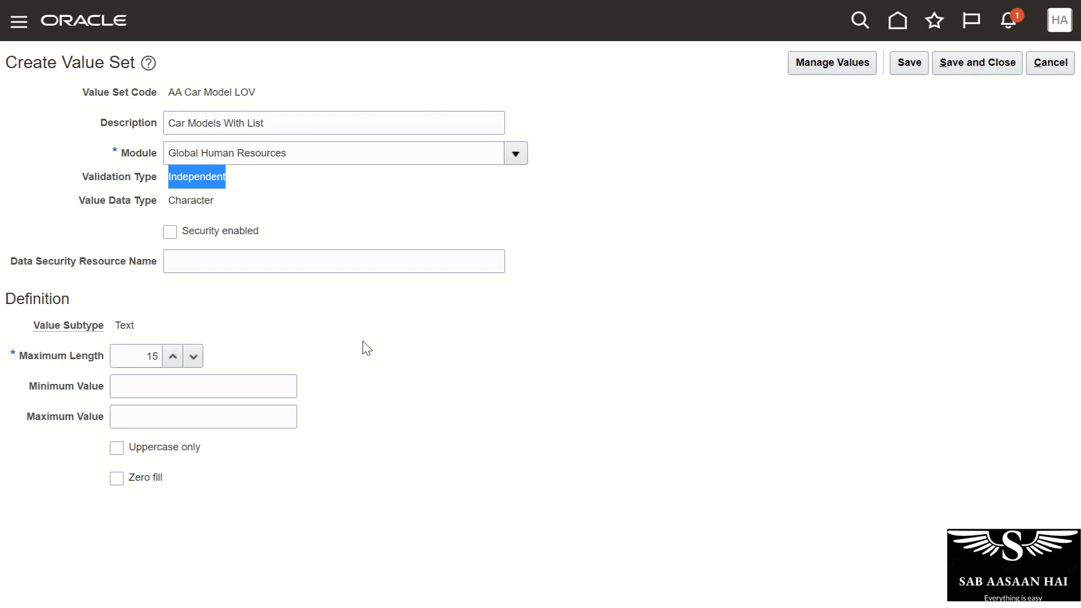
left_click_drag(83, 177, 234, 181)
left_click(273, 196)
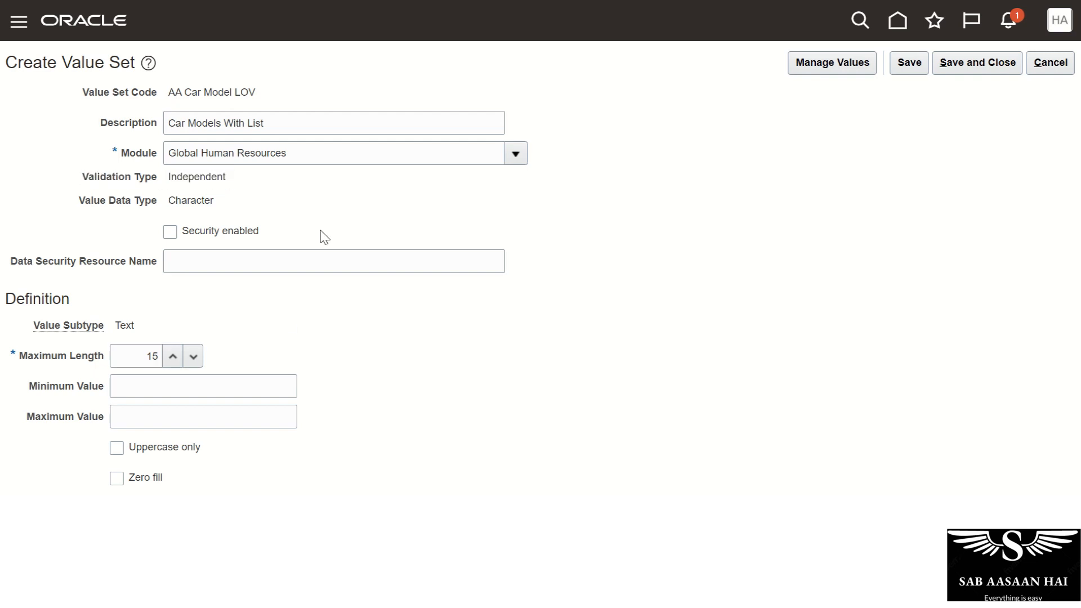
left_click(966, 69)
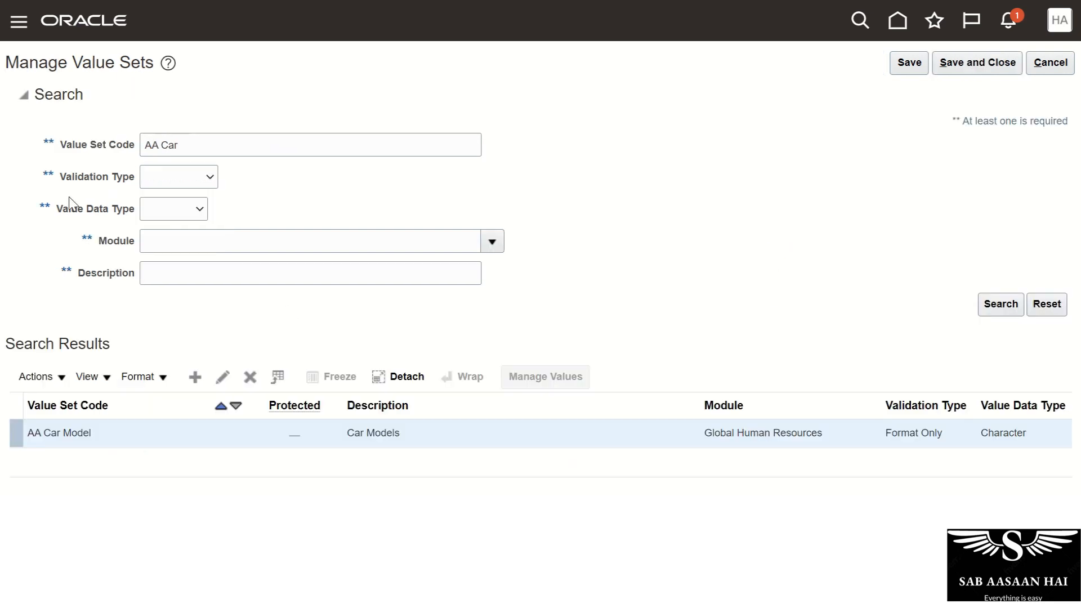
left_click(996, 305)
scroll(540, 304, "down", 2)
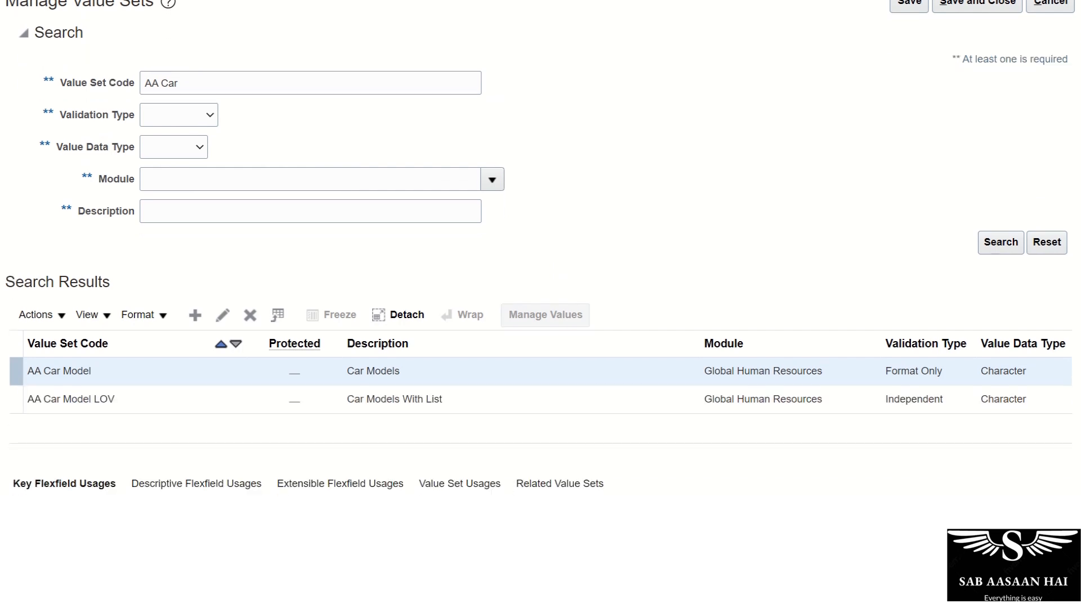
Step: Compare the validation types of the AA Car Model and AA Car Model LOV value sets in the search results
triple_click(66, 372)
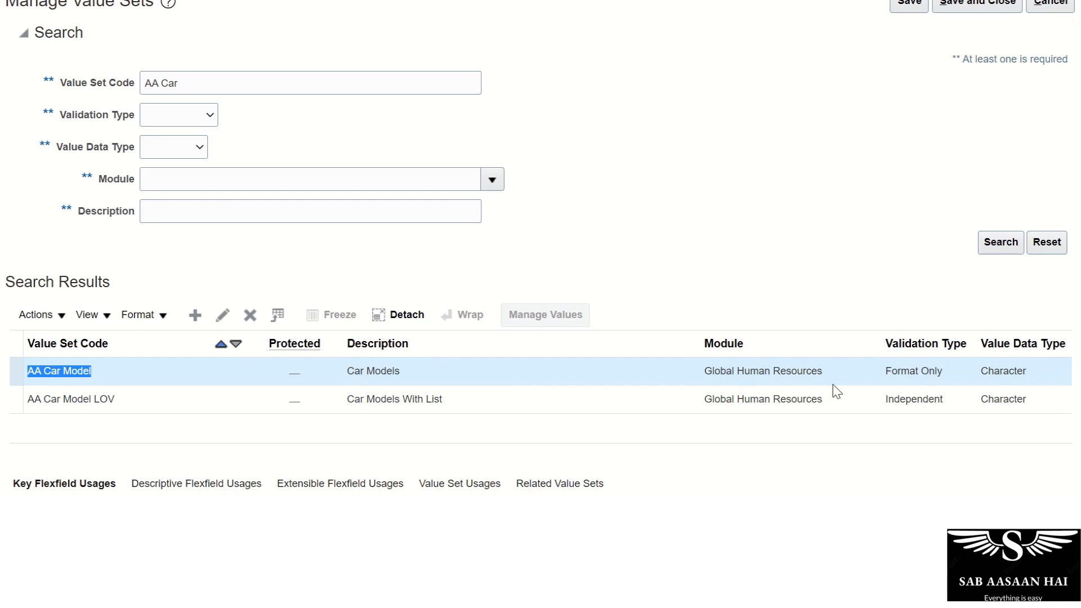
left_click(900, 367)
triple_click(900, 366)
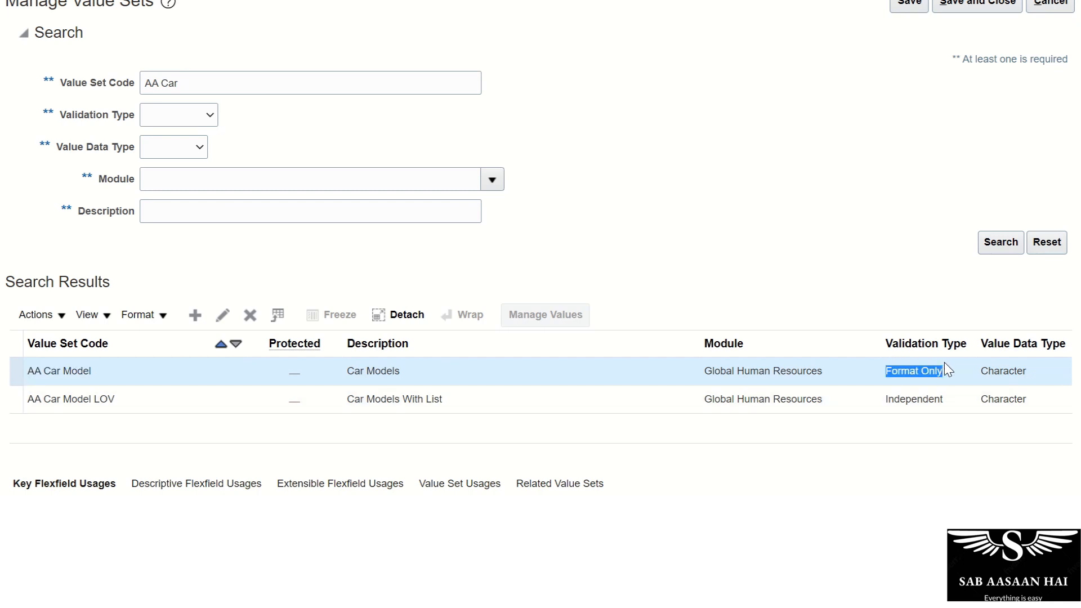
triple_click(36, 398)
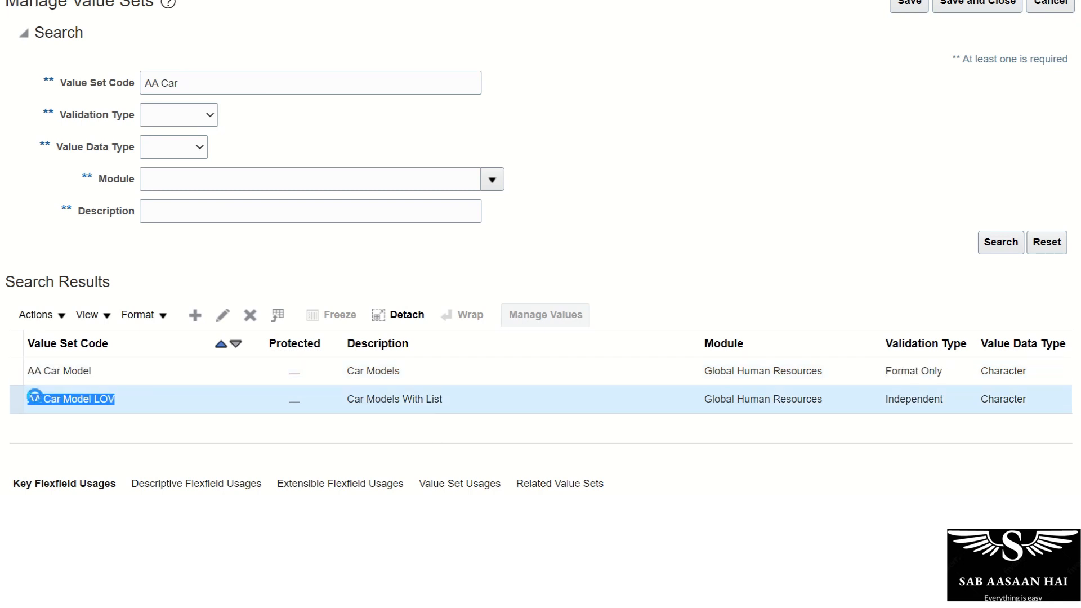
left_click(277, 429)
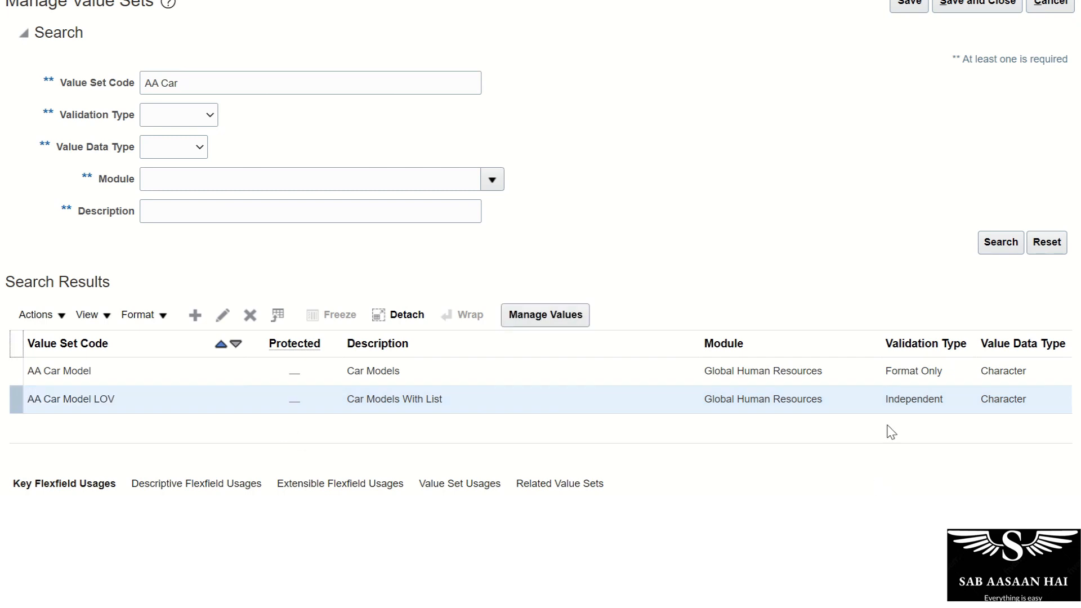
left_click_drag(895, 398, 944, 400)
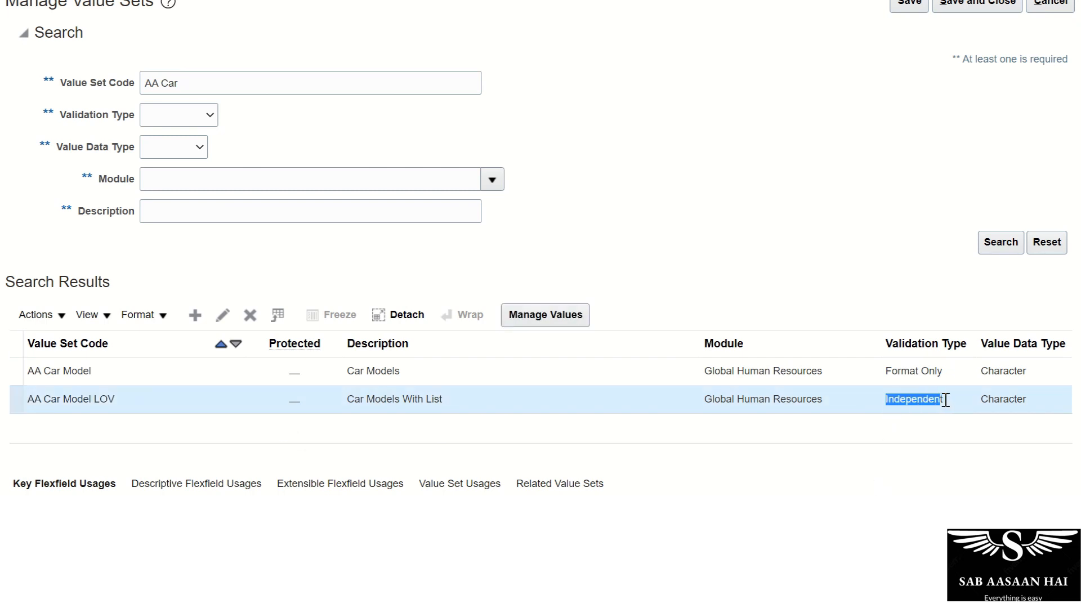
scroll(732, 368, "up", 1)
scroll(732, 368, "up", 1)
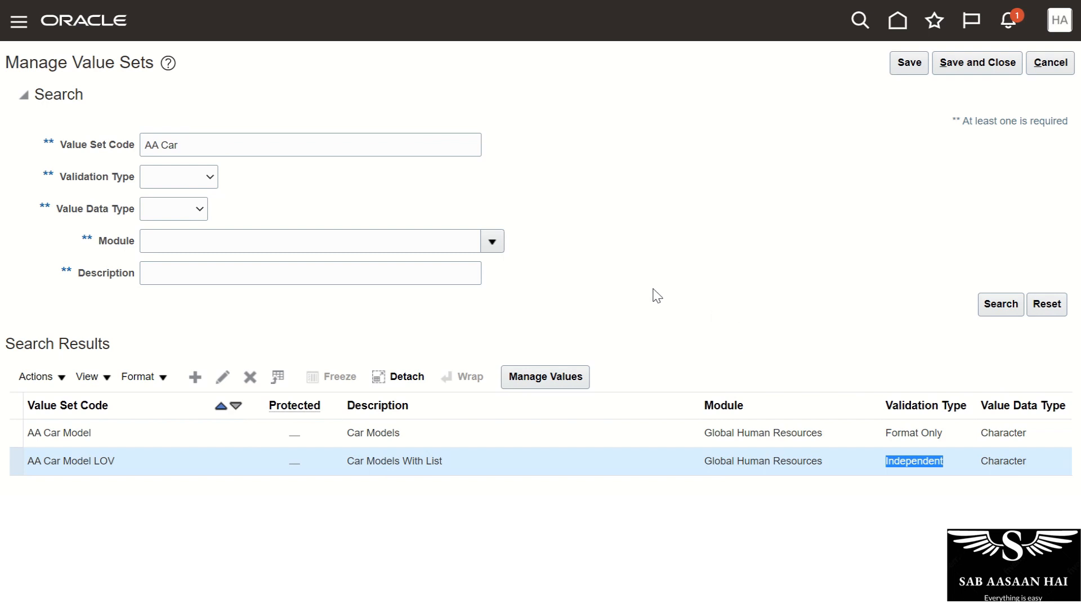
Step: Start a new value set with validation type Dependent and the code "AA Car Model LOV D"
left_click(195, 376)
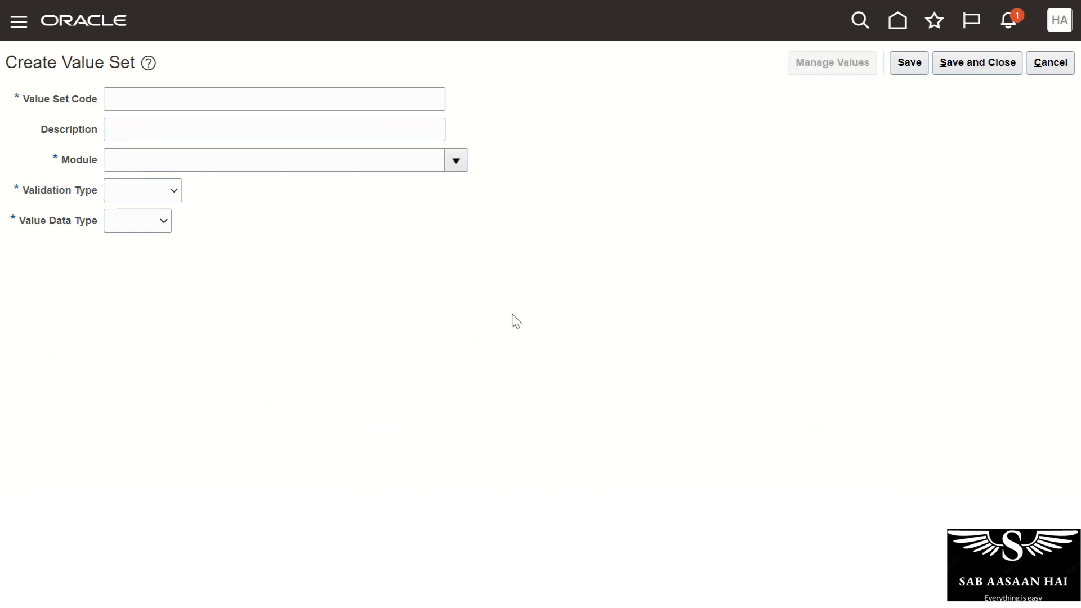
left_click(185, 97)
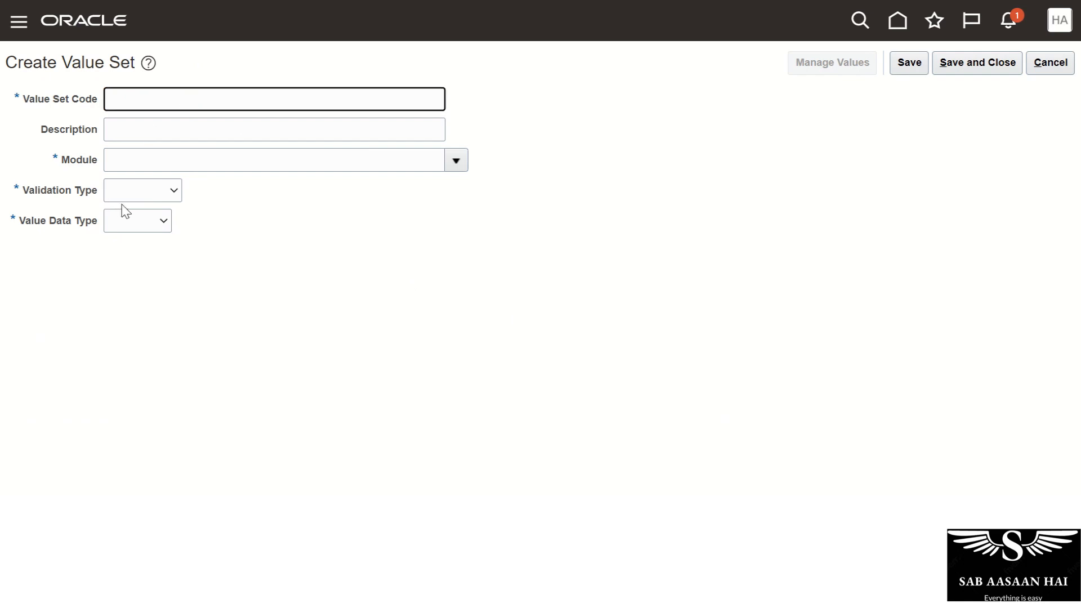
left_click(160, 193)
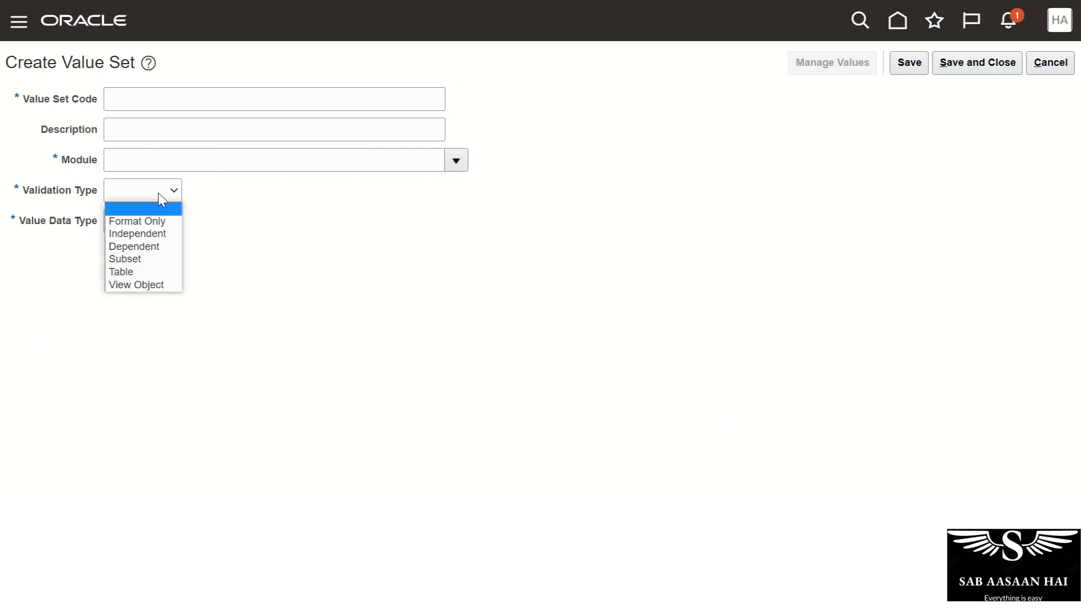
left_click(160, 249)
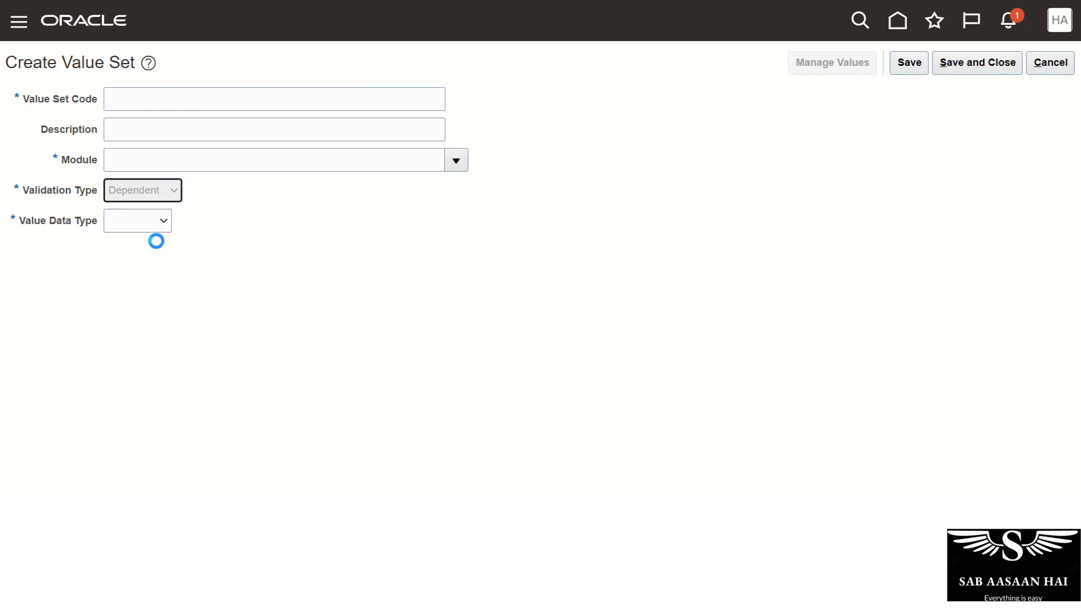
left_click(202, 99)
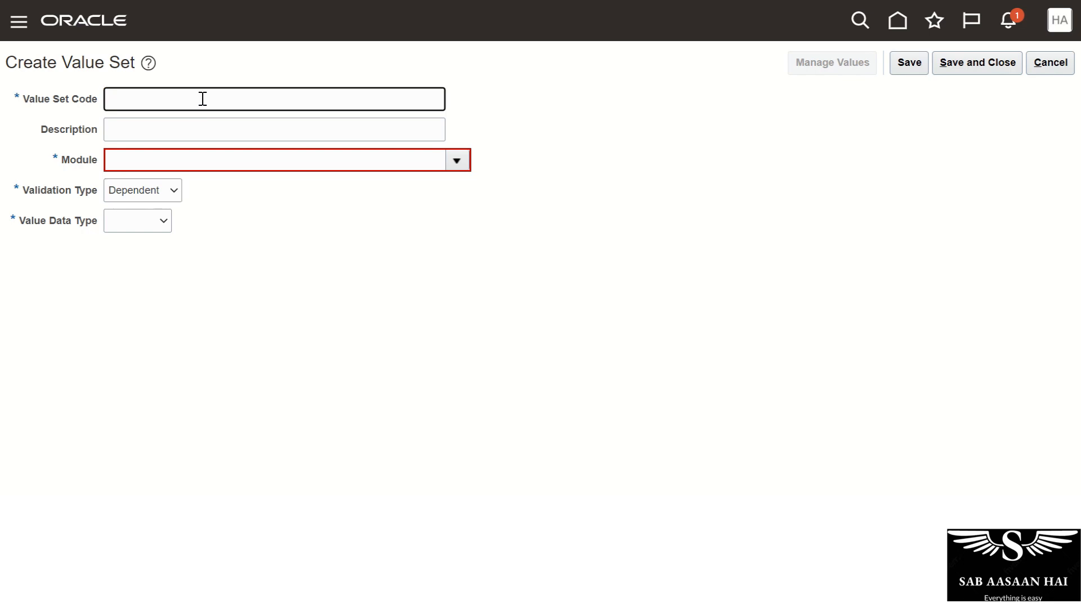
type("AA Car Model LVO")
key("BackSpace")
key("BackSpace")
key("BackSpace")
key("Tab")
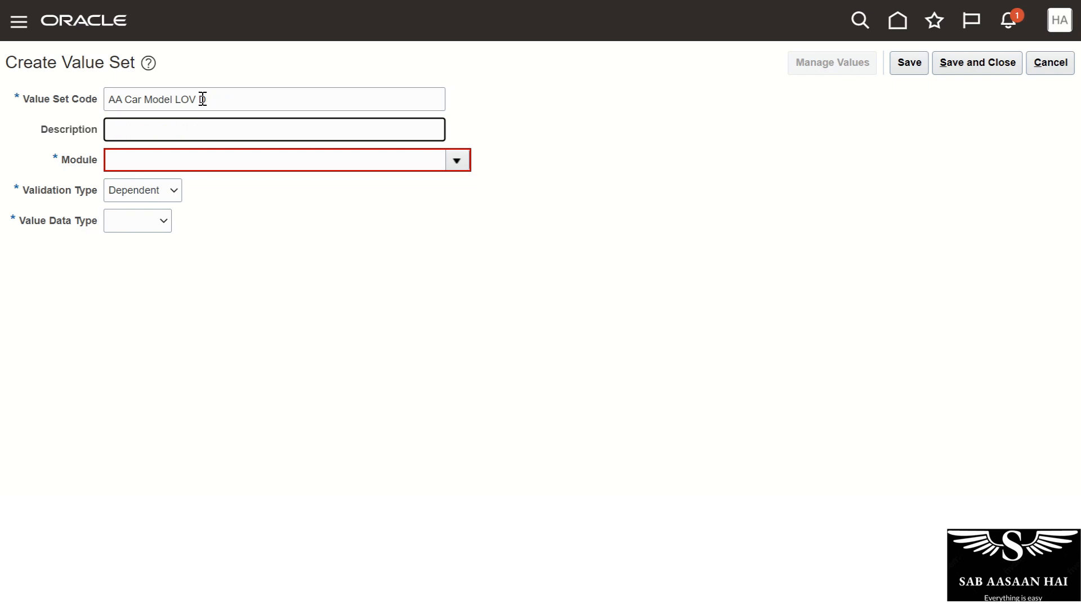
Step: Enter "Car Model LOV Dependent" as the new value set's description
type("Car Model De")
key("BackSpace")
key("BackSpace")
key("BackSpace")
type("LOV Dependent")
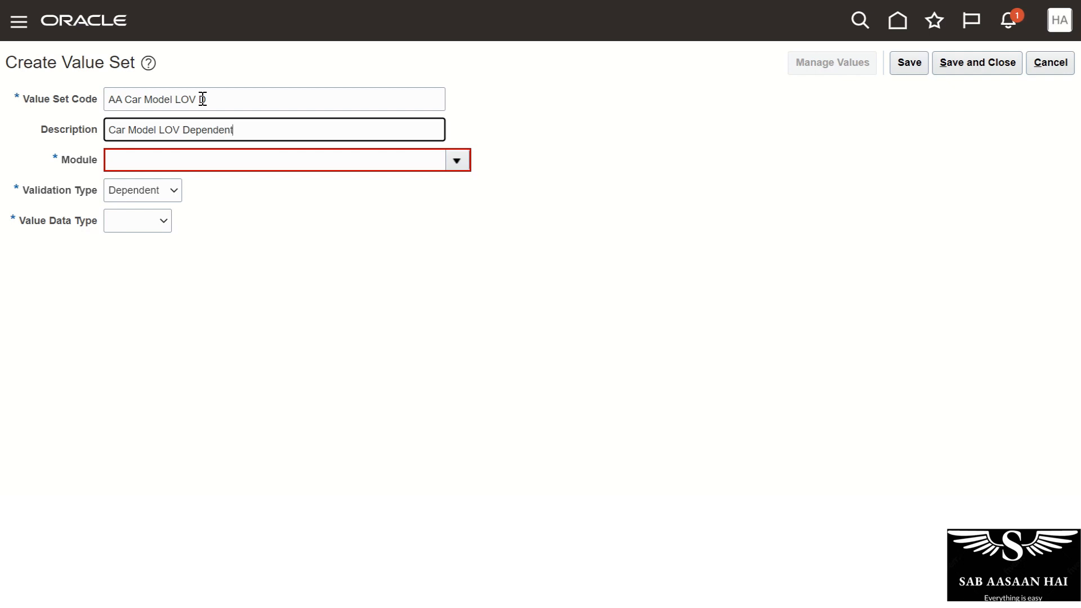
key("Tab")
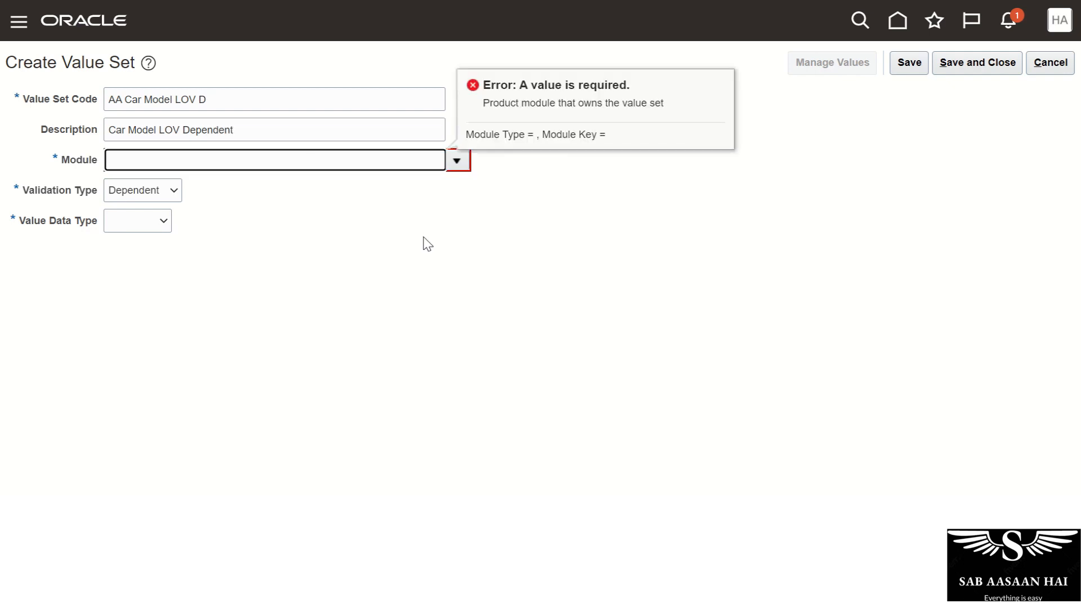
Step: Set the value set's module to Global Human Resources and its value data type to Character
left_click(458, 160)
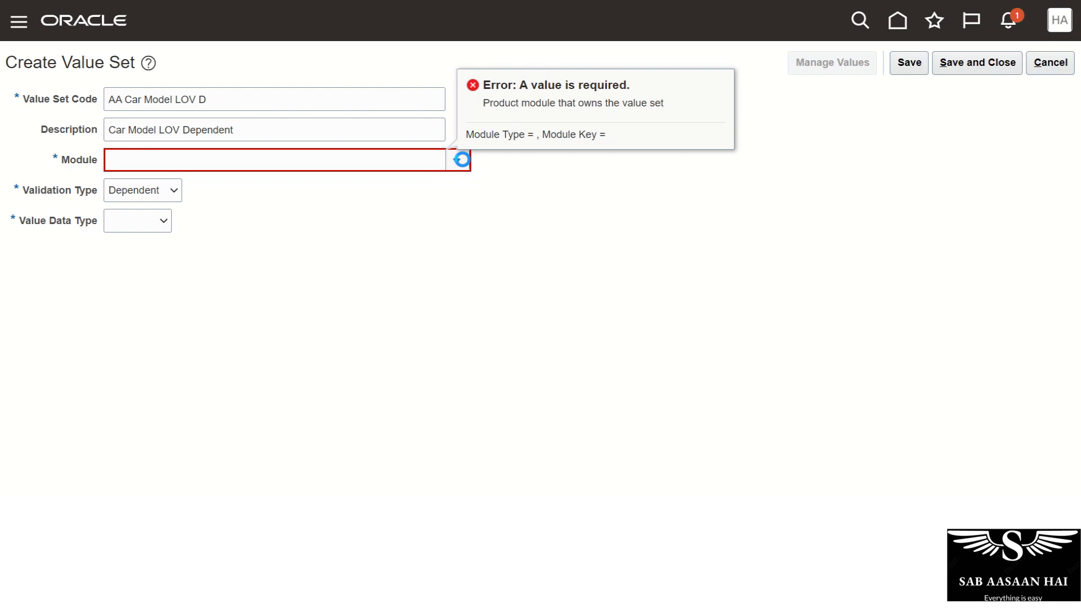
left_click(262, 217)
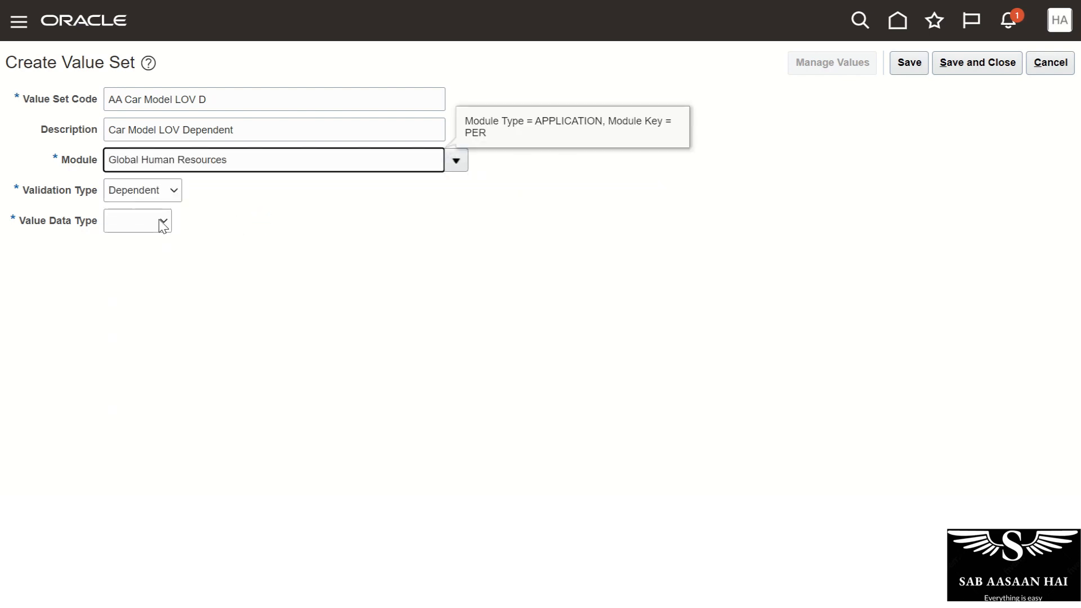
left_click(162, 223)
left_click(168, 249)
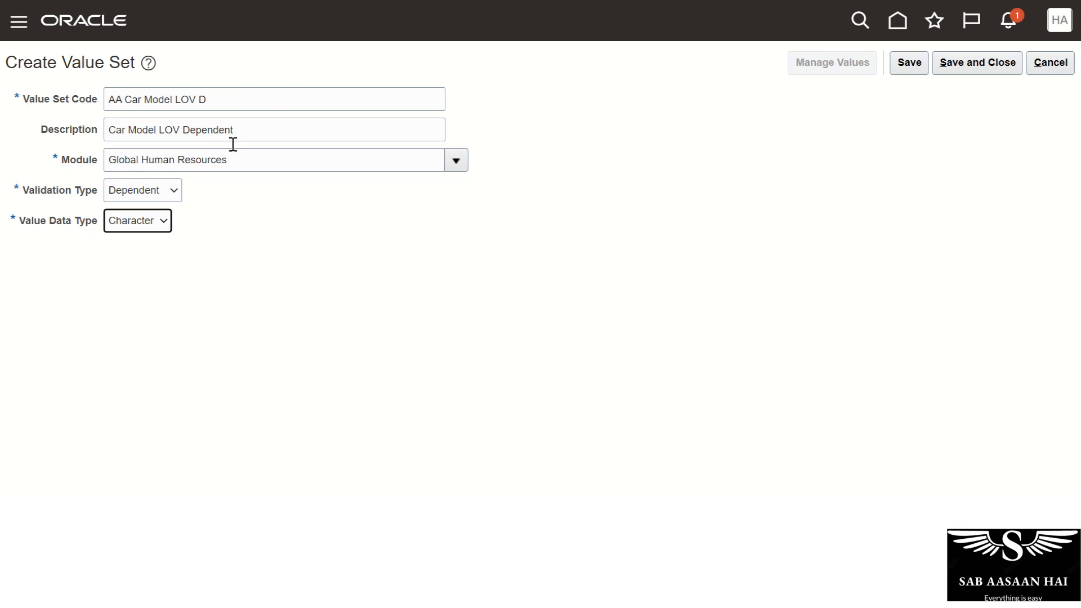
left_click(165, 225)
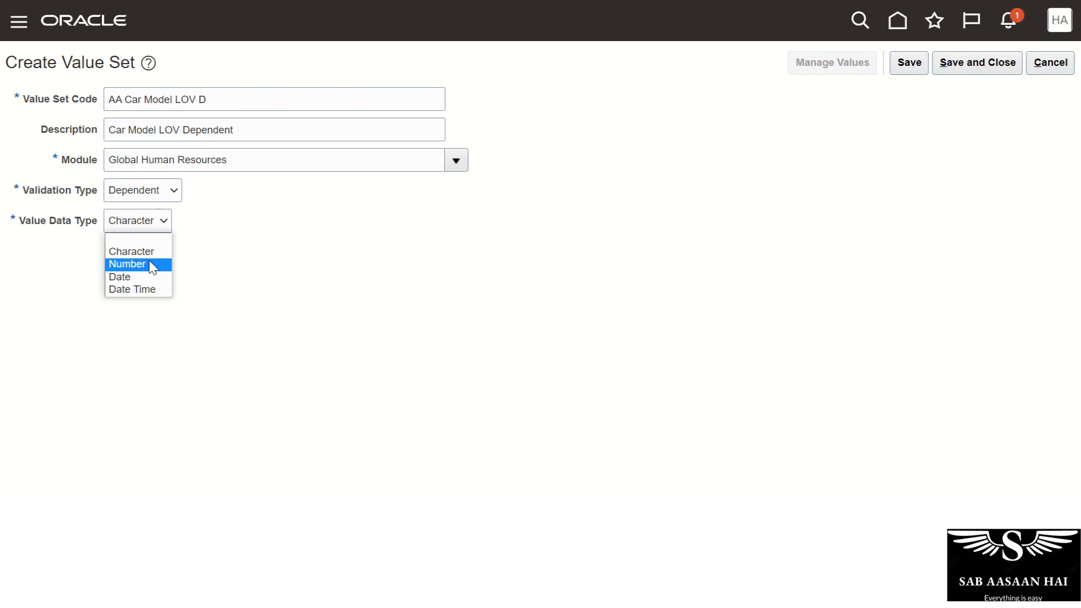
left_click(158, 250)
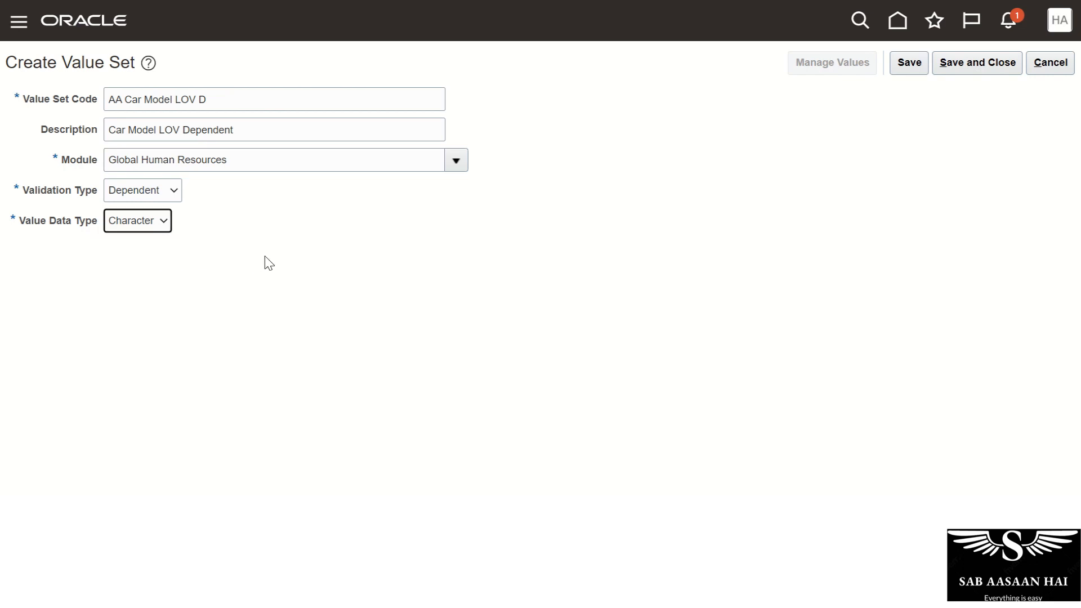
Step: Switch the validation type to Independent and back to Dependent so that the definition and independent value set fields load
left_click(129, 190)
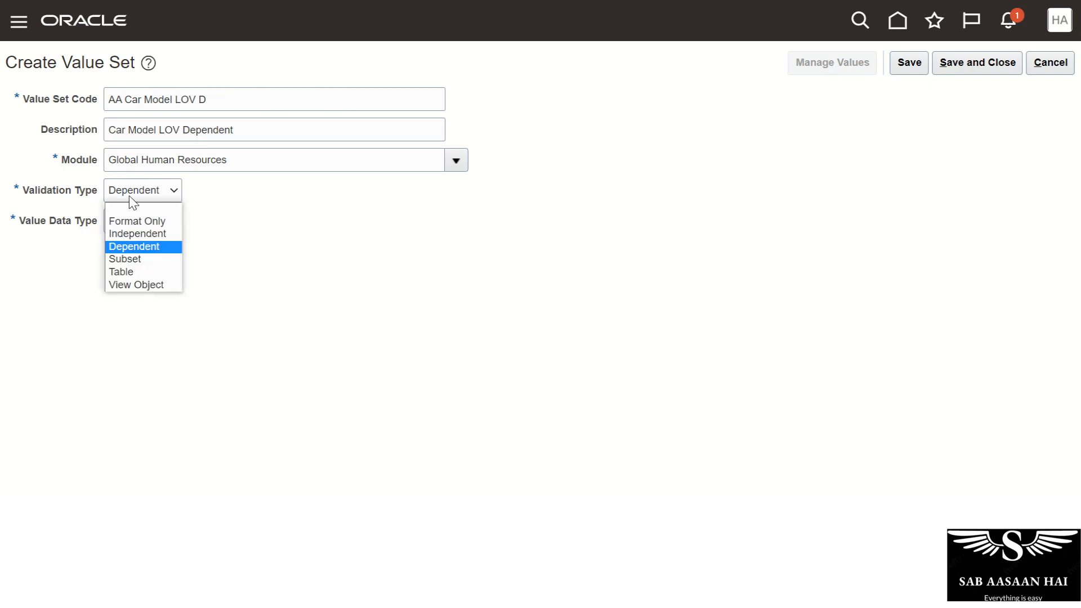
left_click(128, 234)
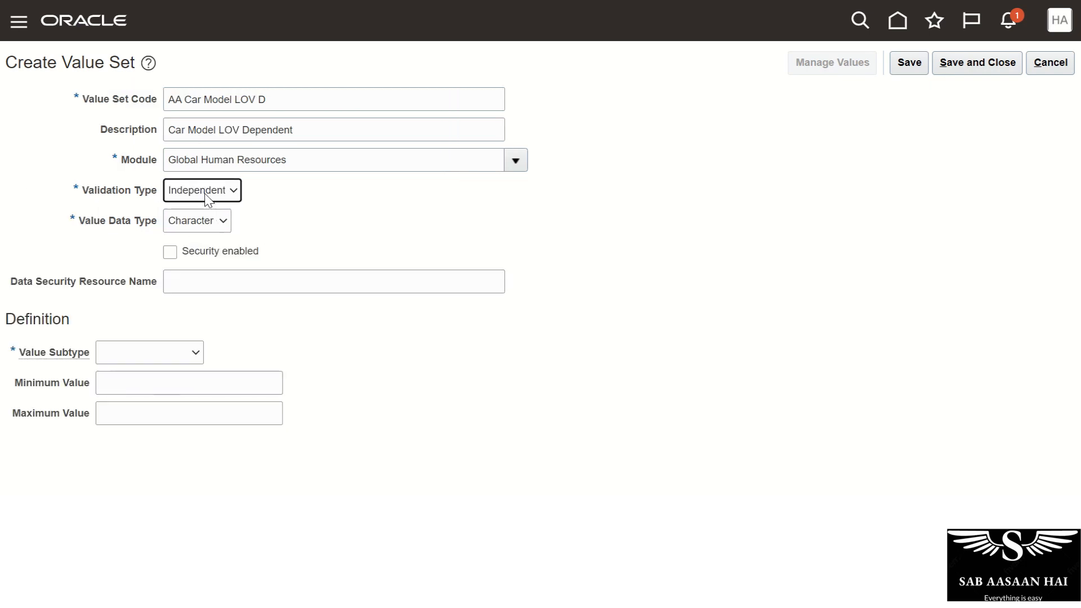
left_click(202, 191)
left_click(194, 246)
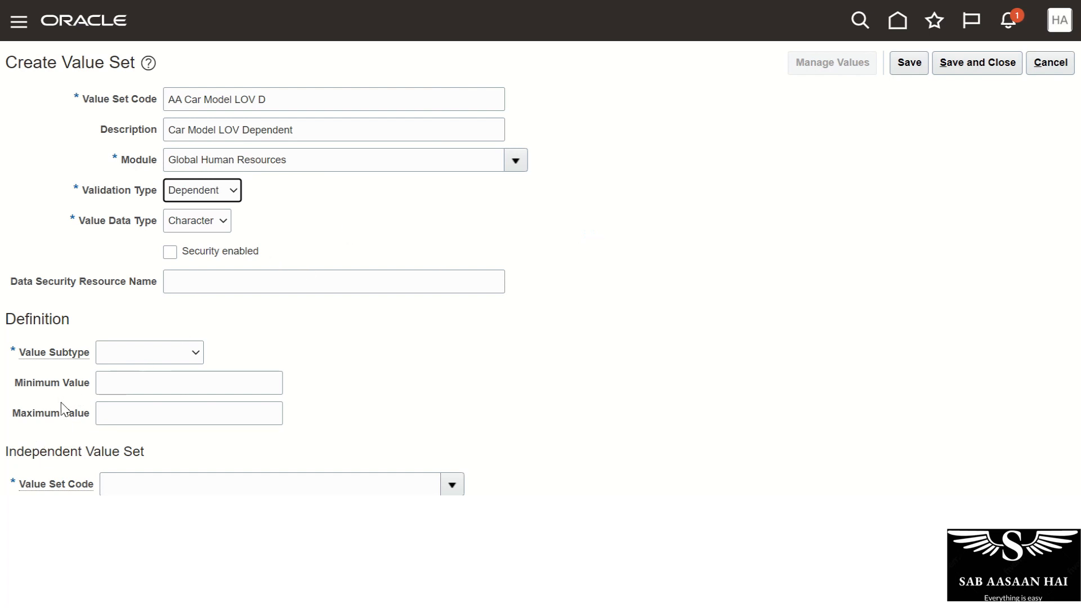
scroll(342, 354, "down", 2)
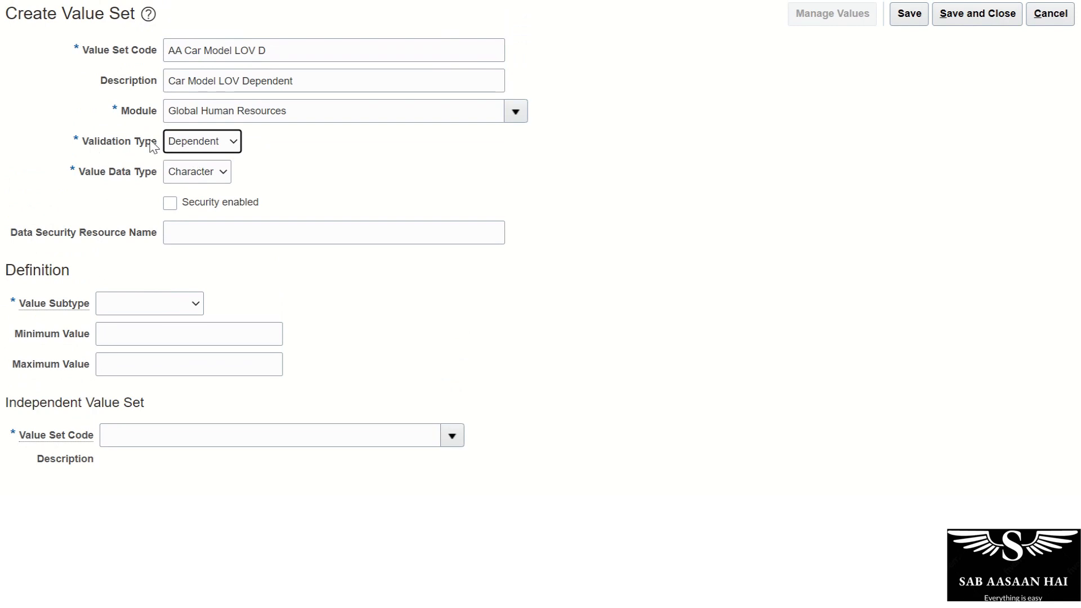
Step: Switch the validation type to Format Only, to Independent and back to Dependent to compare the fields each type offers
left_click(204, 144)
left_click(197, 169)
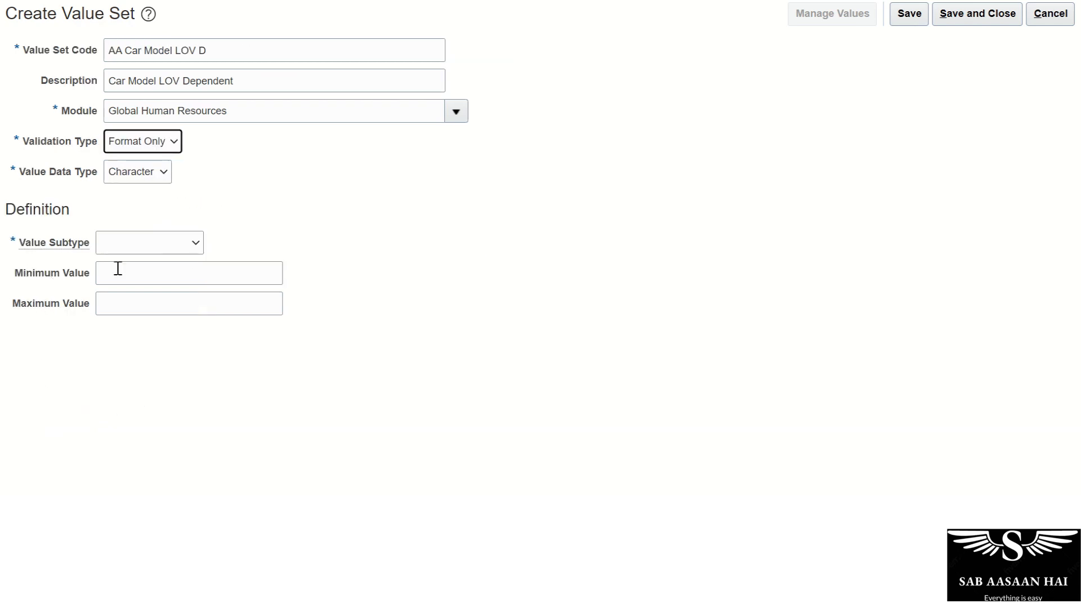
left_click(178, 141)
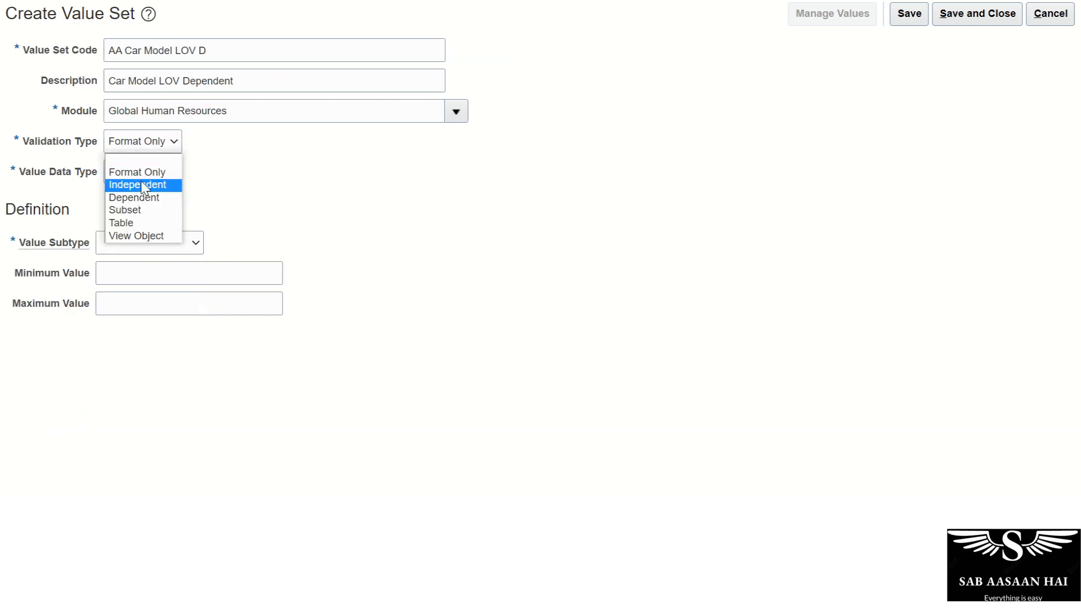
left_click(142, 184)
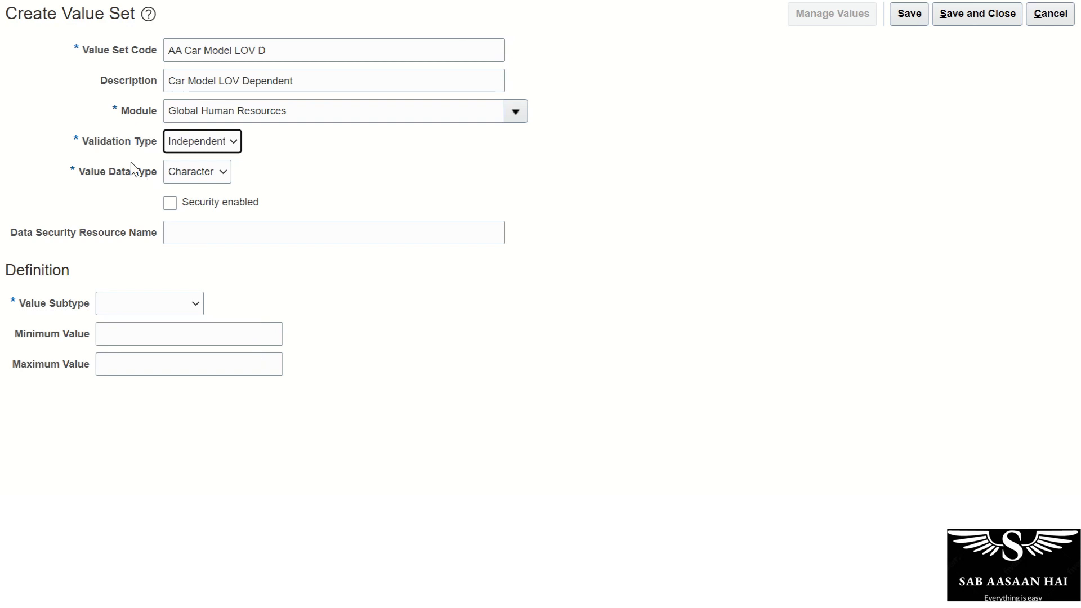
left_click(213, 147)
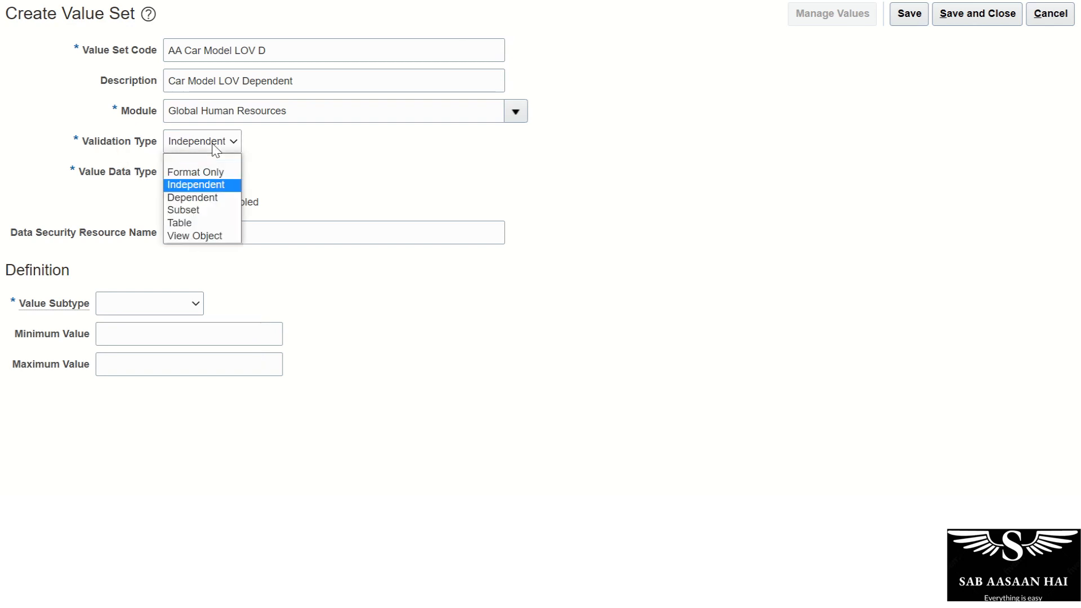
left_click(196, 198)
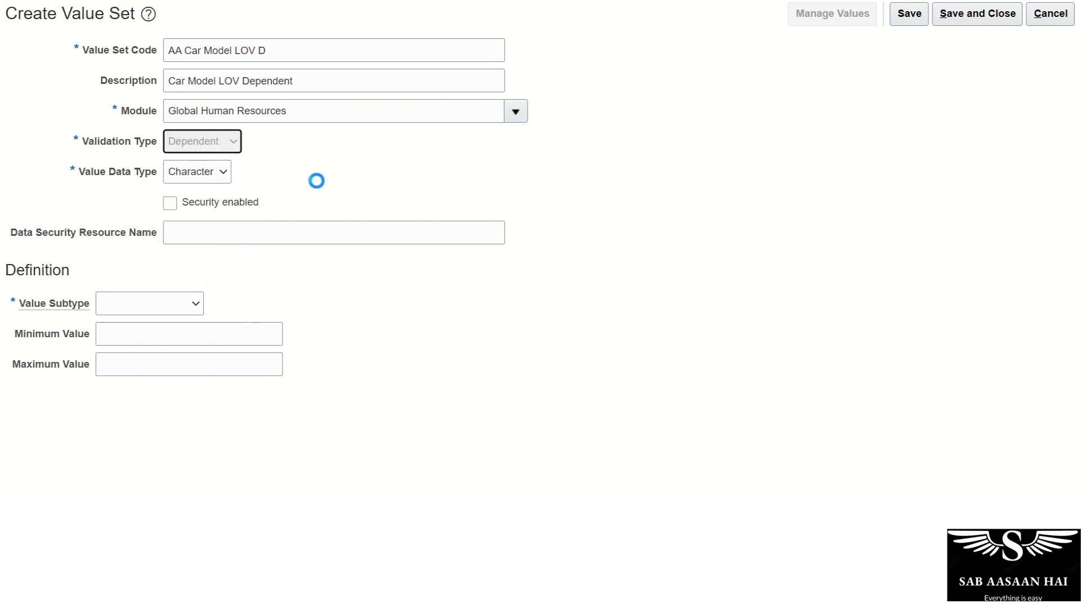
Step: Set the value set's value subtype to Text and its maximum length to 15
scroll(355, 346, "down", 1)
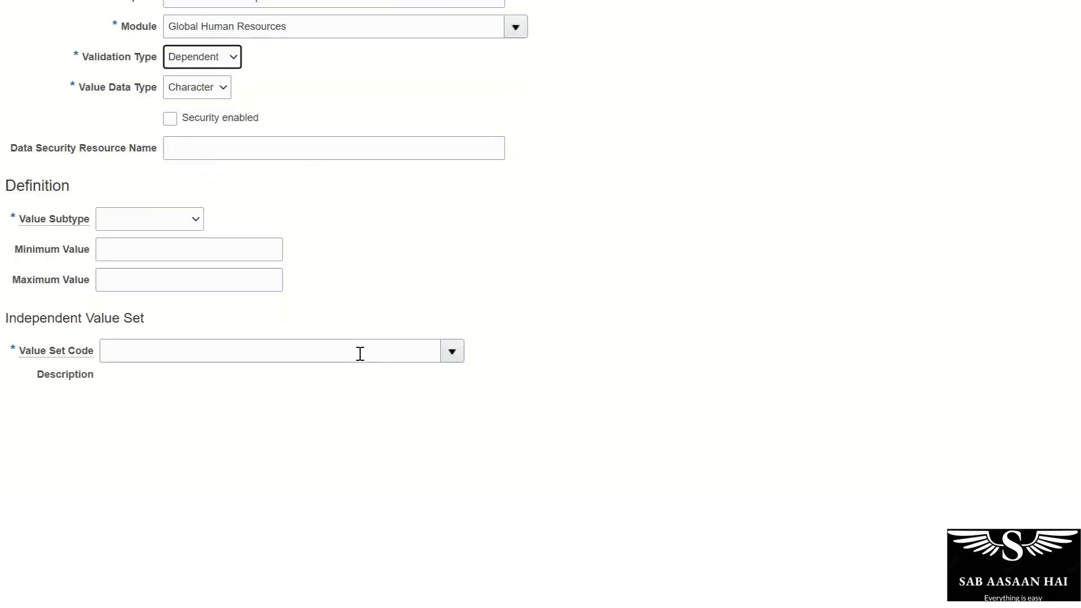
left_click(195, 220)
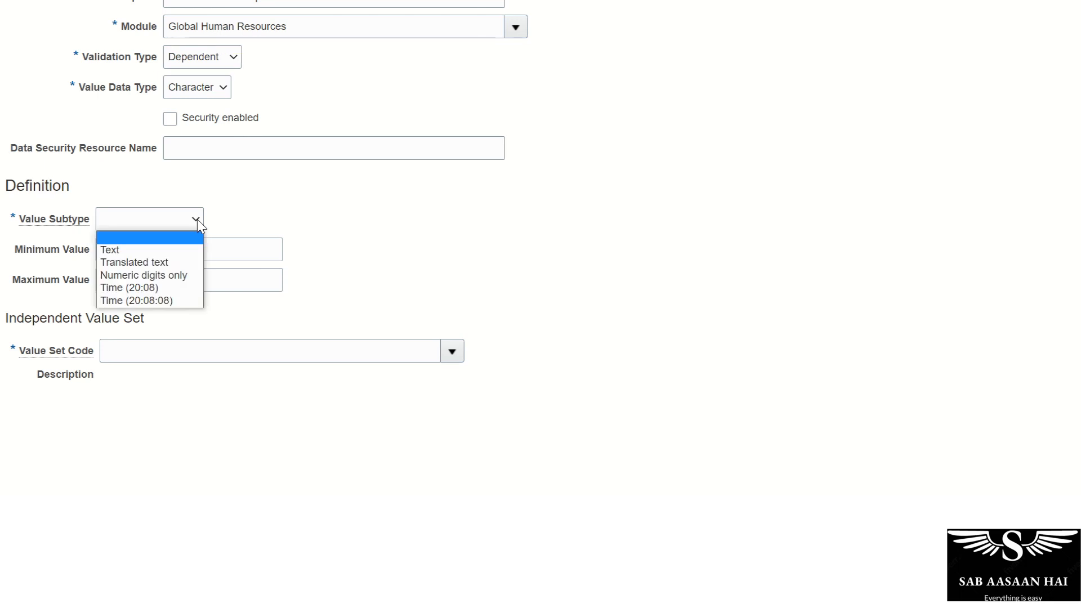
left_click(151, 249)
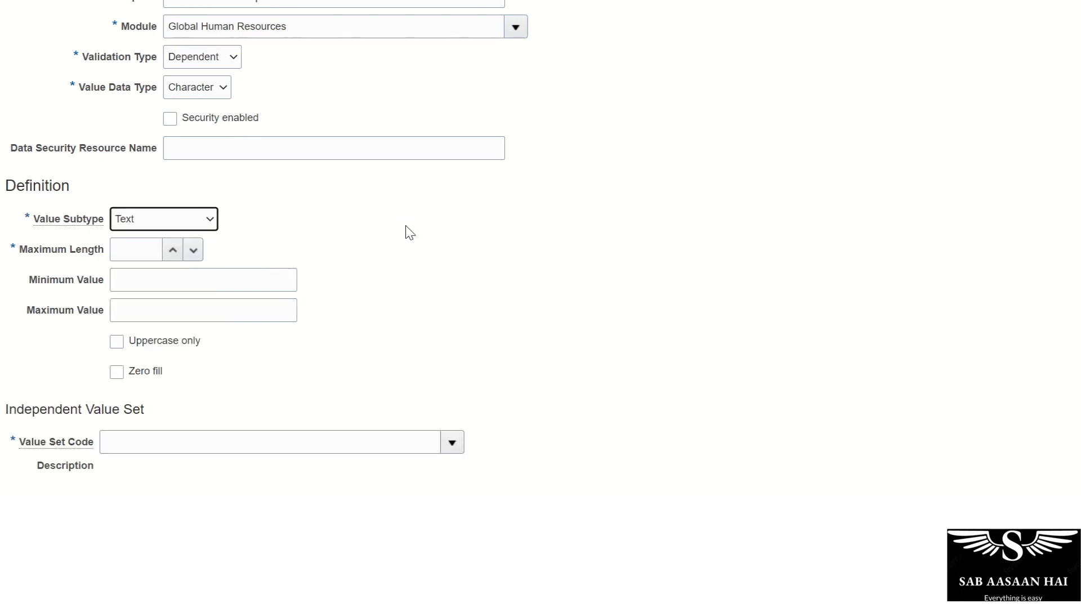
left_click(133, 241)
type("1")
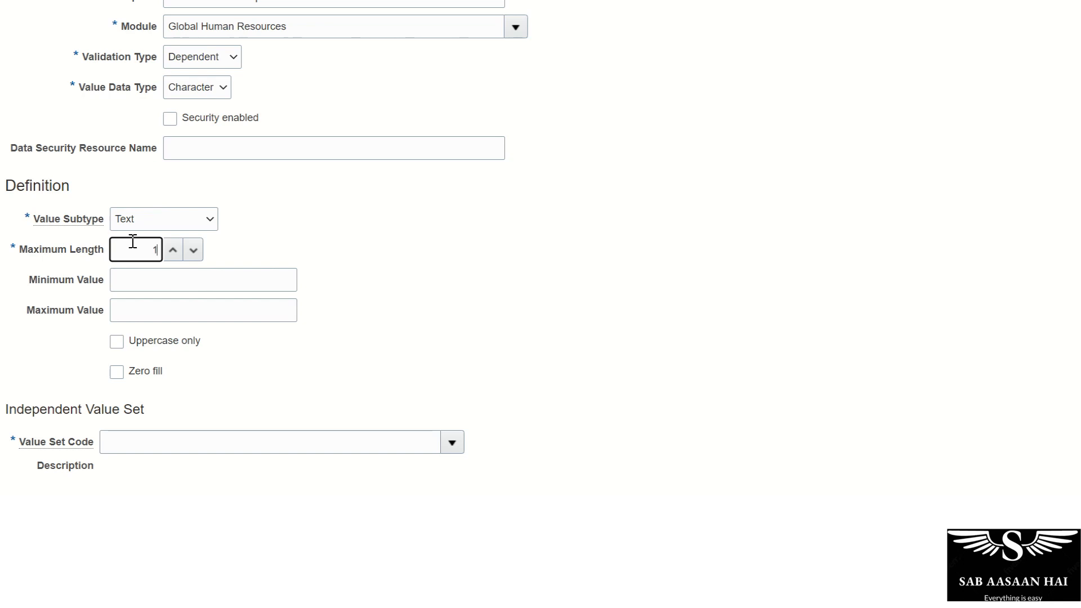
type("5")
key("Tab")
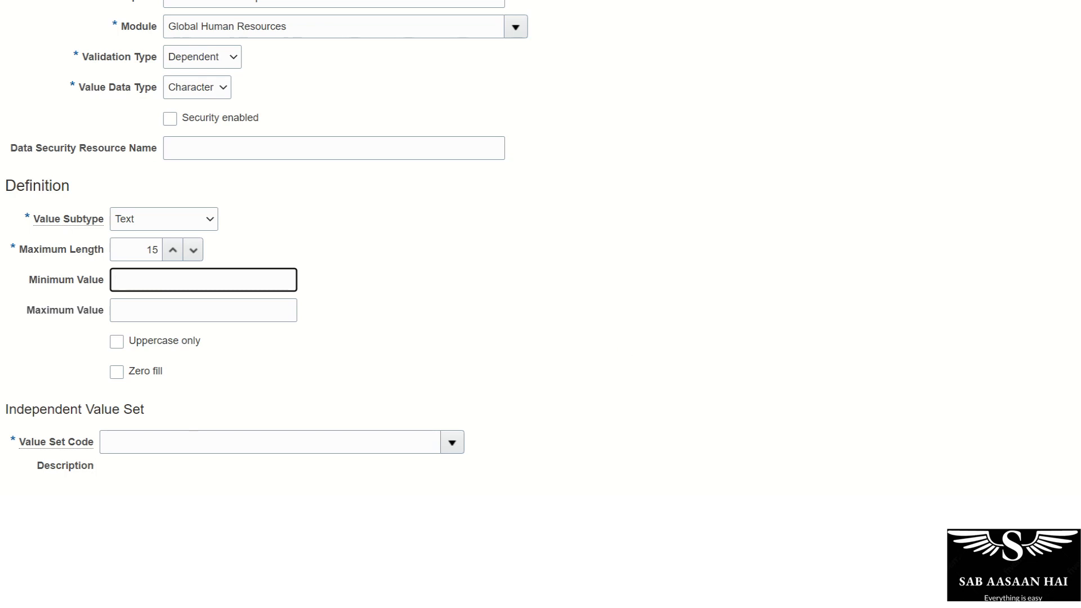
Step: Assign AA Car Model LOV as the independent value set and save the new dependent value set
left_click(276, 439)
type("AA Car")
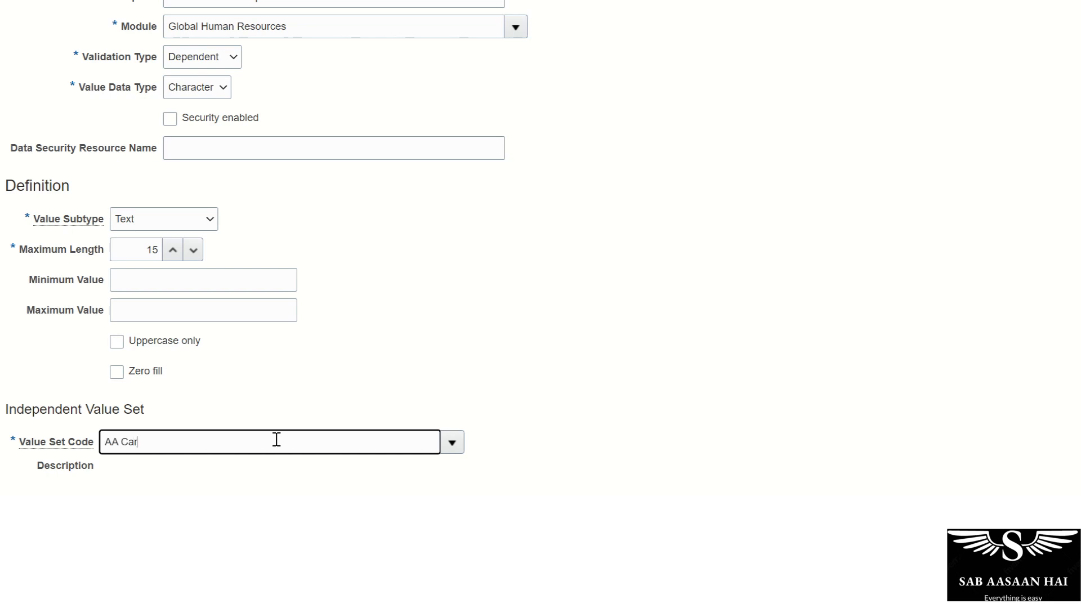
key("Tab")
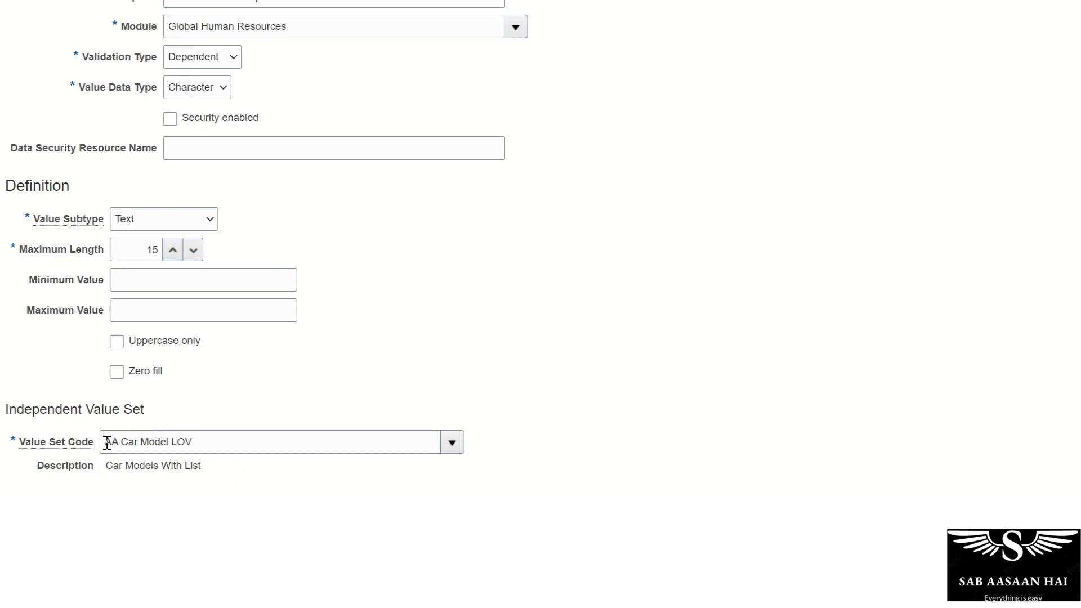
left_click_drag(107, 442, 203, 445)
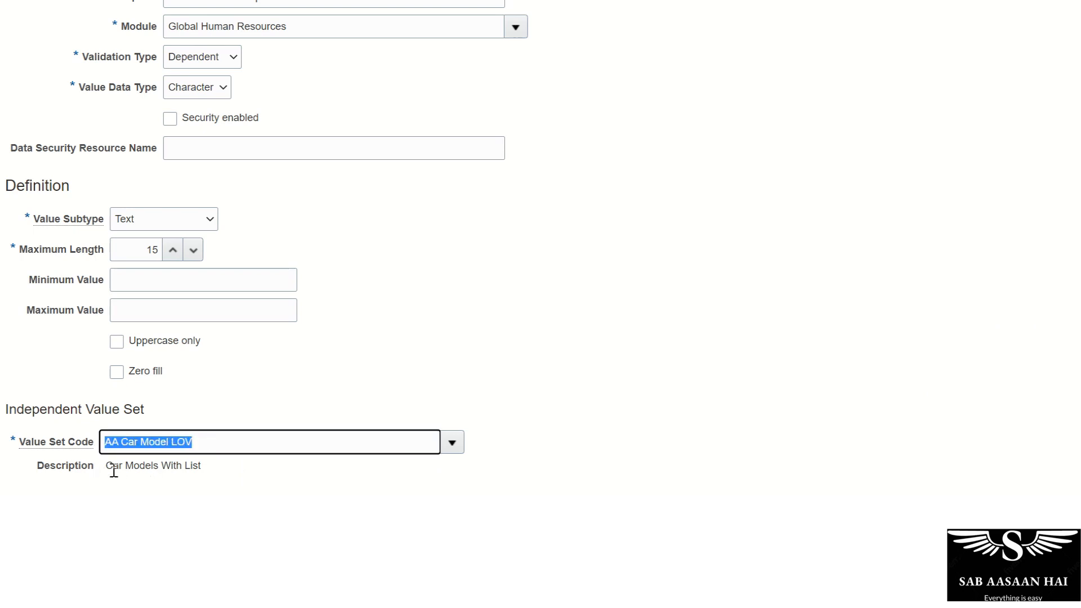
left_click_drag(113, 470, 222, 473)
left_click(530, 287)
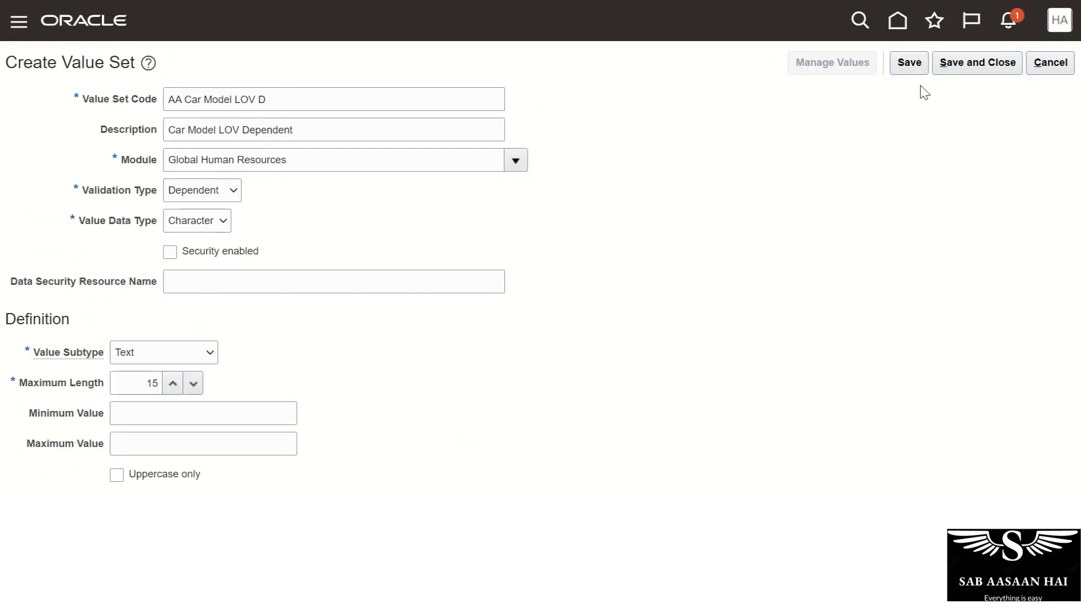
left_click(911, 65)
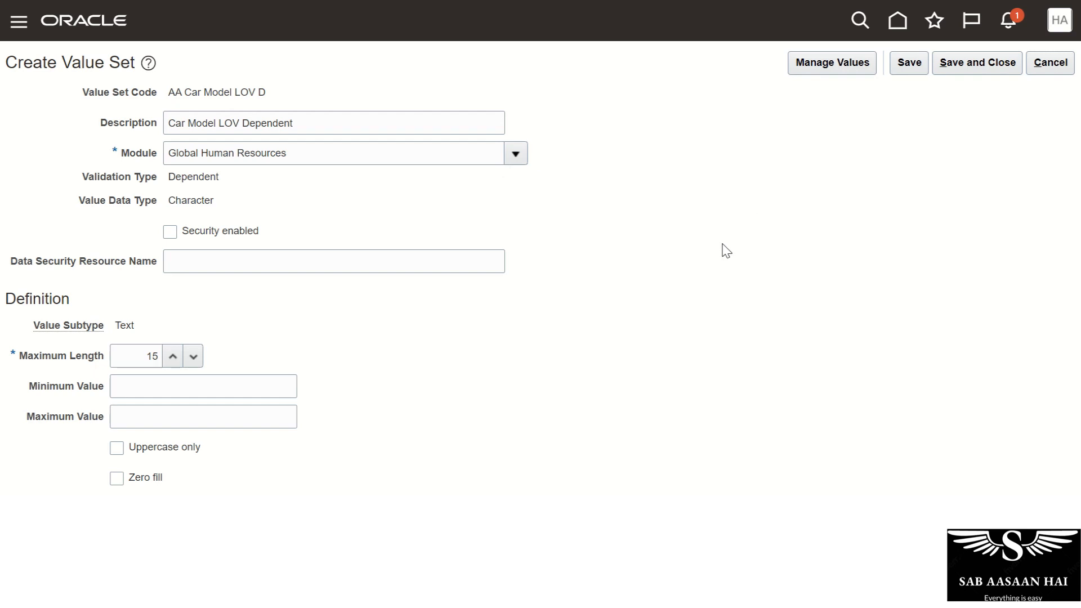
Step: Open the value management page for AA Car Model LOV D and add a blank value row
scroll(715, 256, "down", 3)
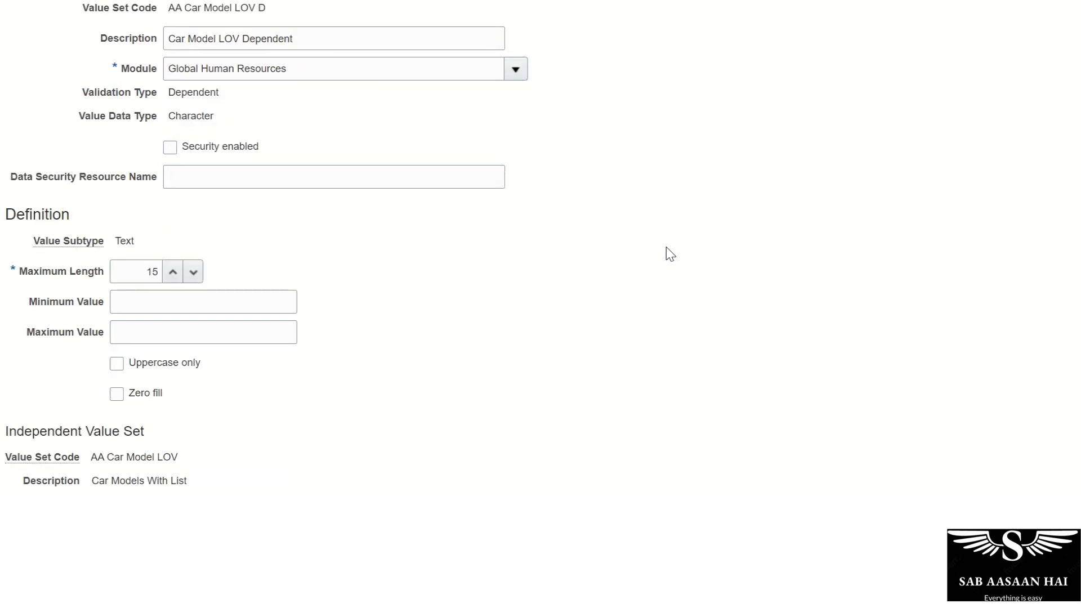
scroll(451, 249, "up", 3)
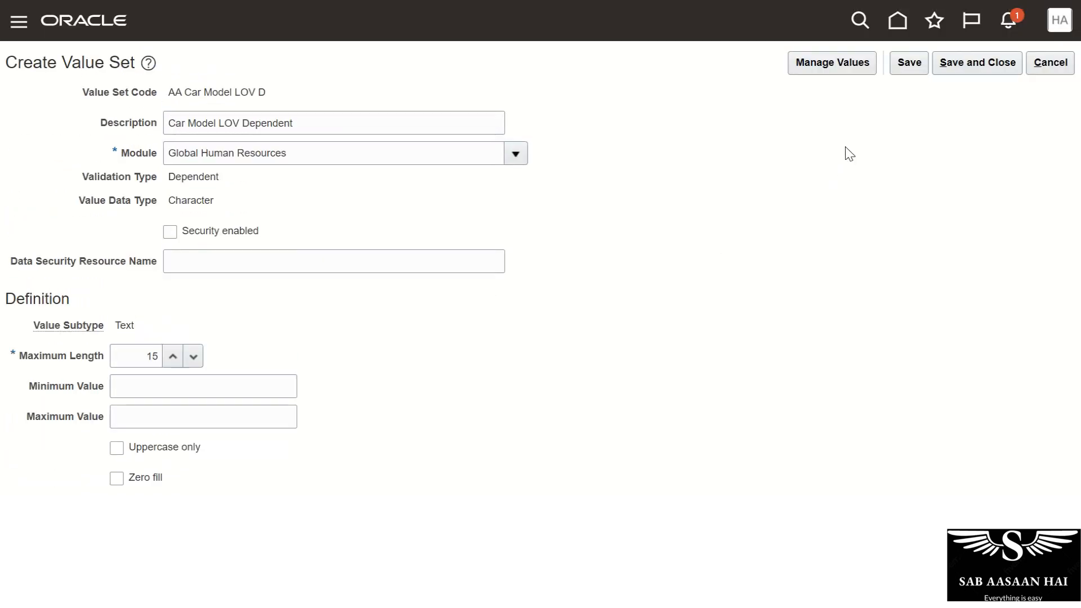
scroll(628, 366, "down", 3)
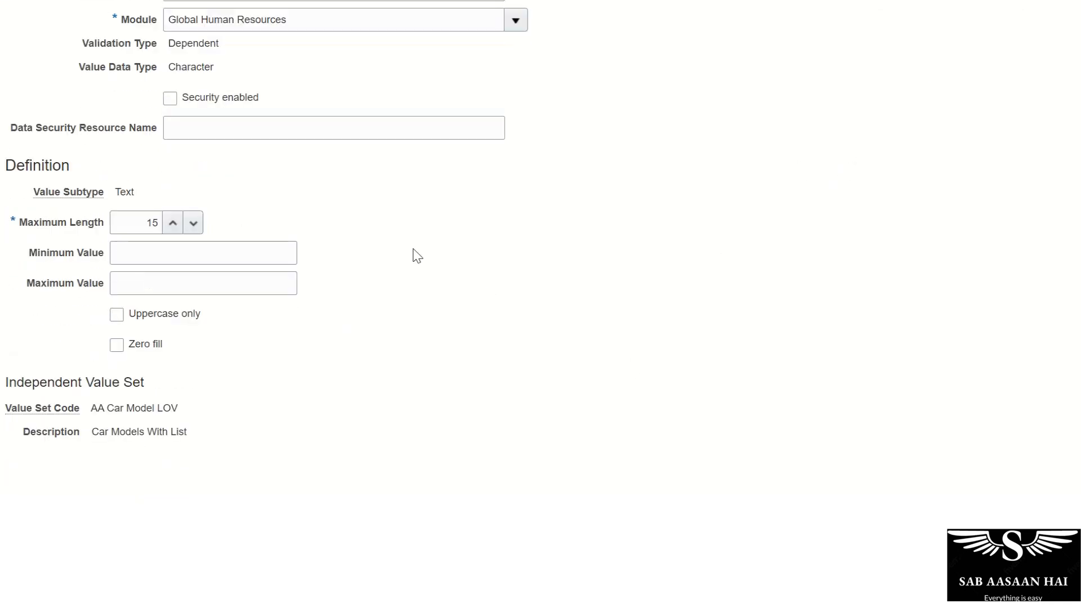
scroll(417, 256, "up", 3)
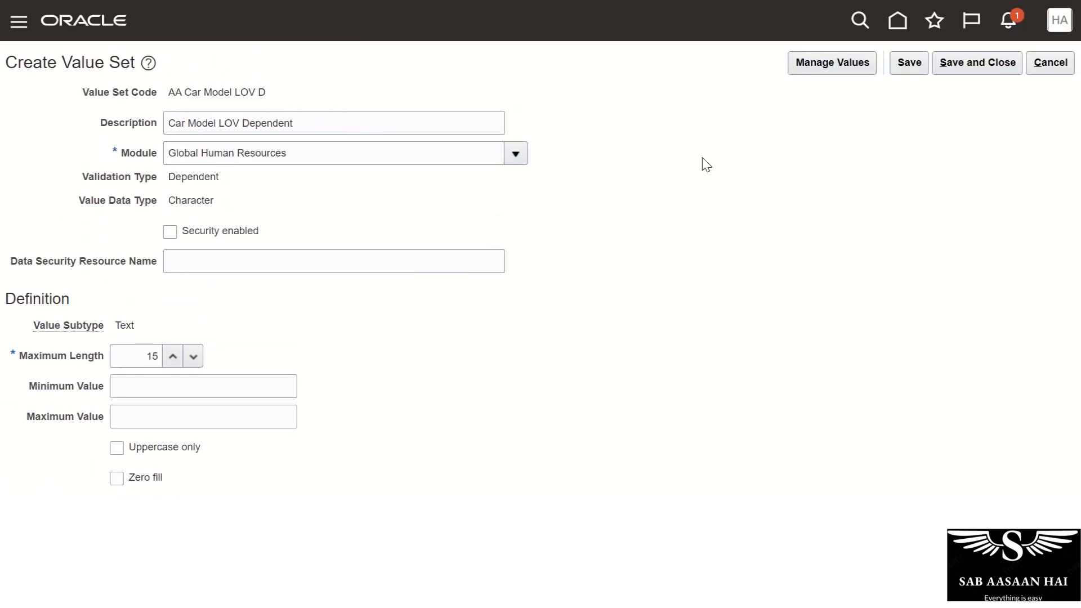
left_click(822, 68)
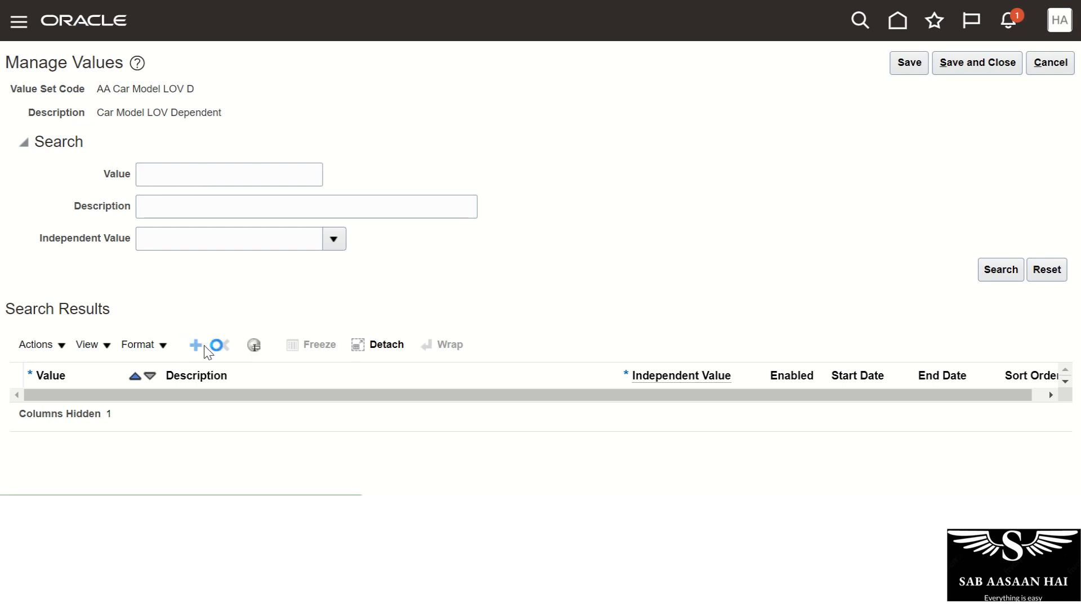
scroll(524, 256, "down", 3)
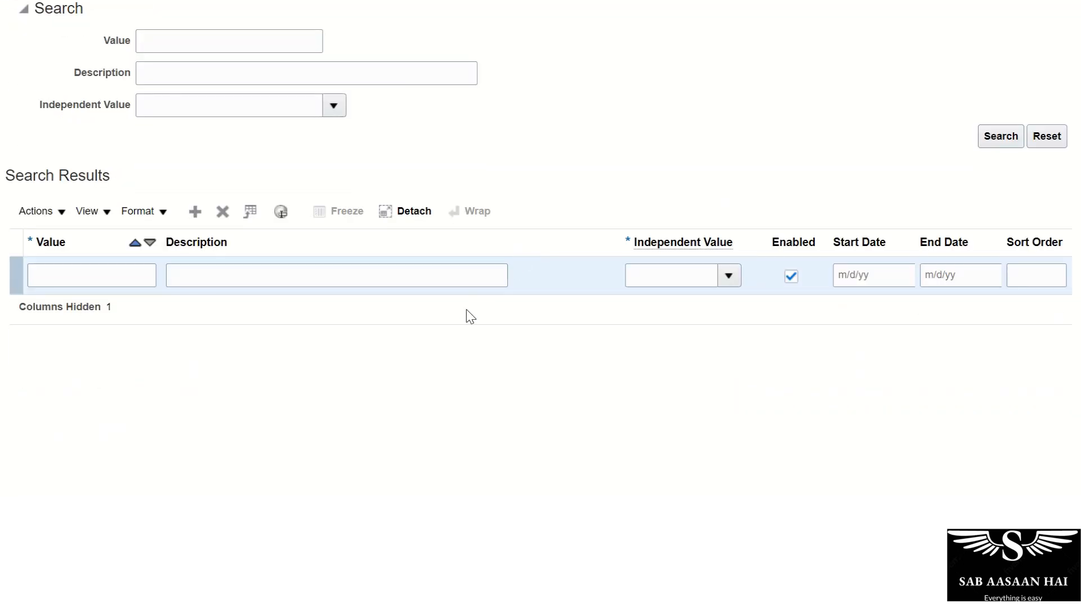
Step: Fill in the blank row with independent value BMW and "Series 2022" as both value and description
left_click(97, 273)
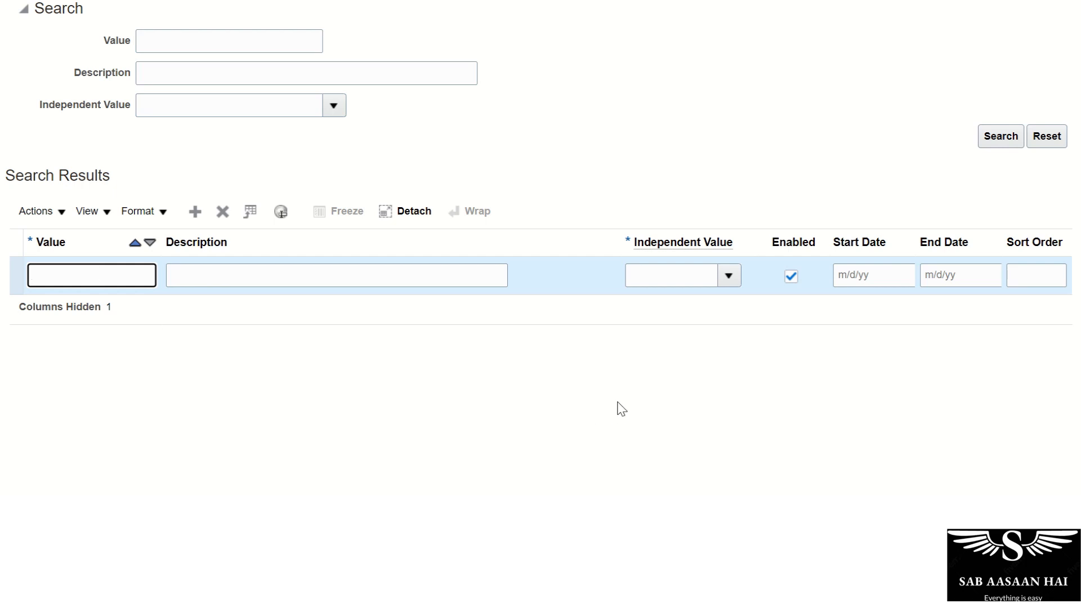
left_click(728, 278)
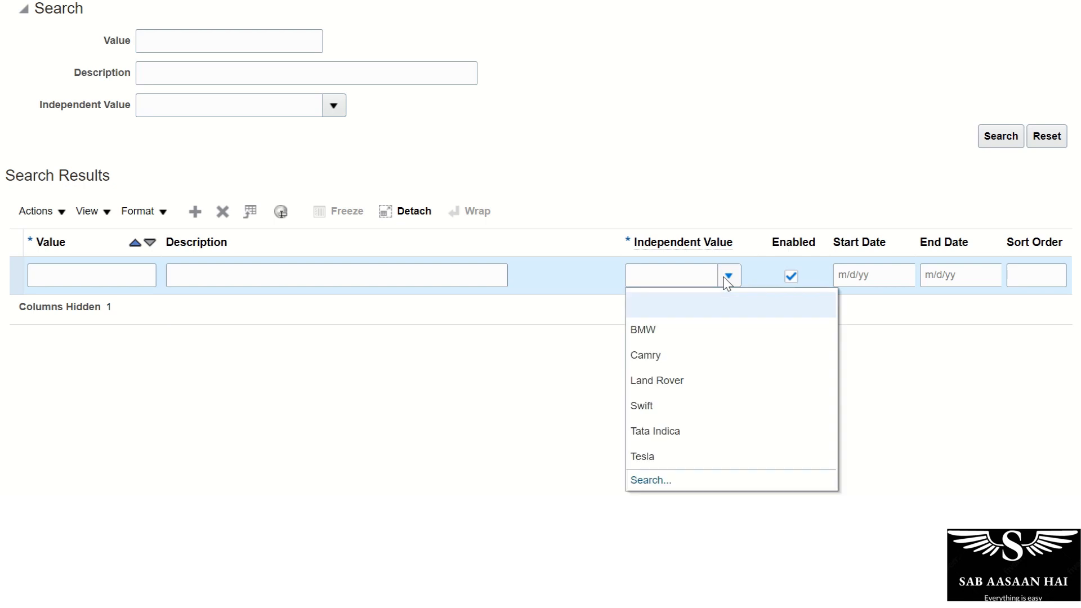
left_click(682, 332)
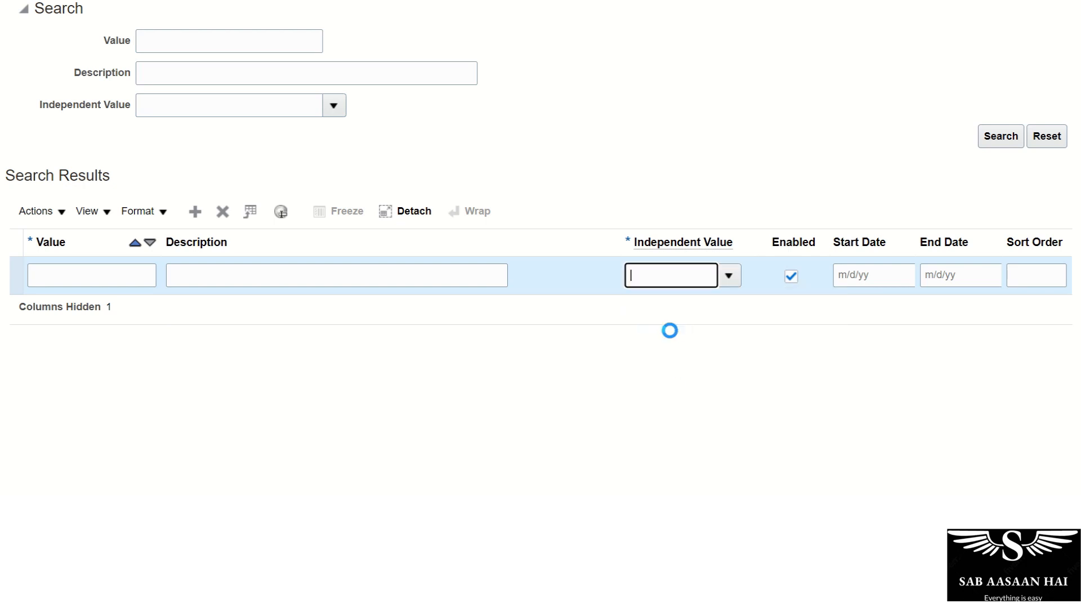
left_click(83, 269)
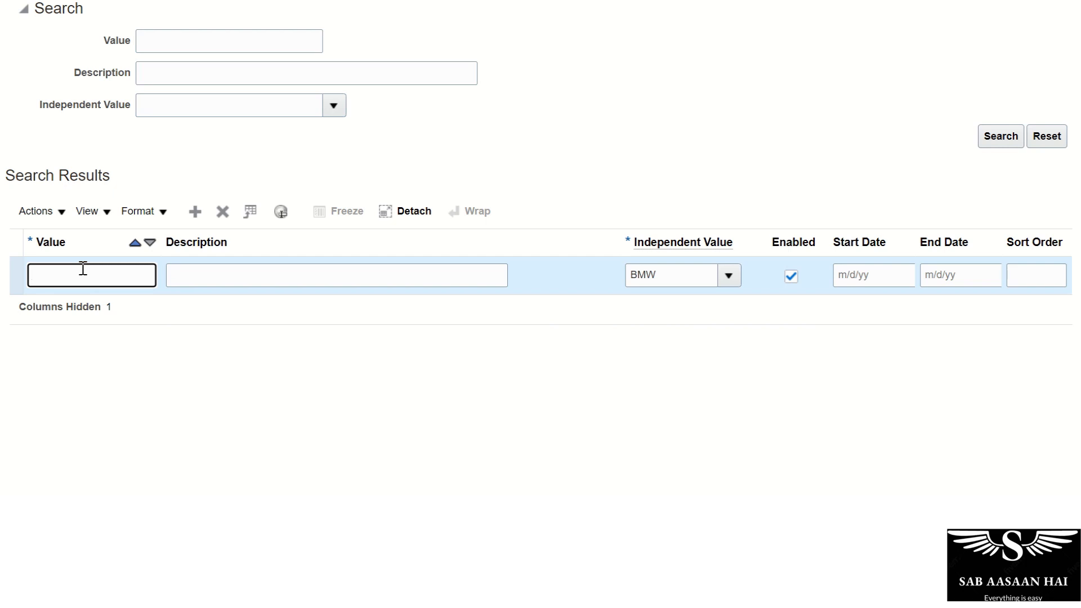
type("Series 2022")
key("Tab")
key("shift+Tab")
key("ctrl+c")
key("Tab")
key("ctrl+v")
key("Tab")
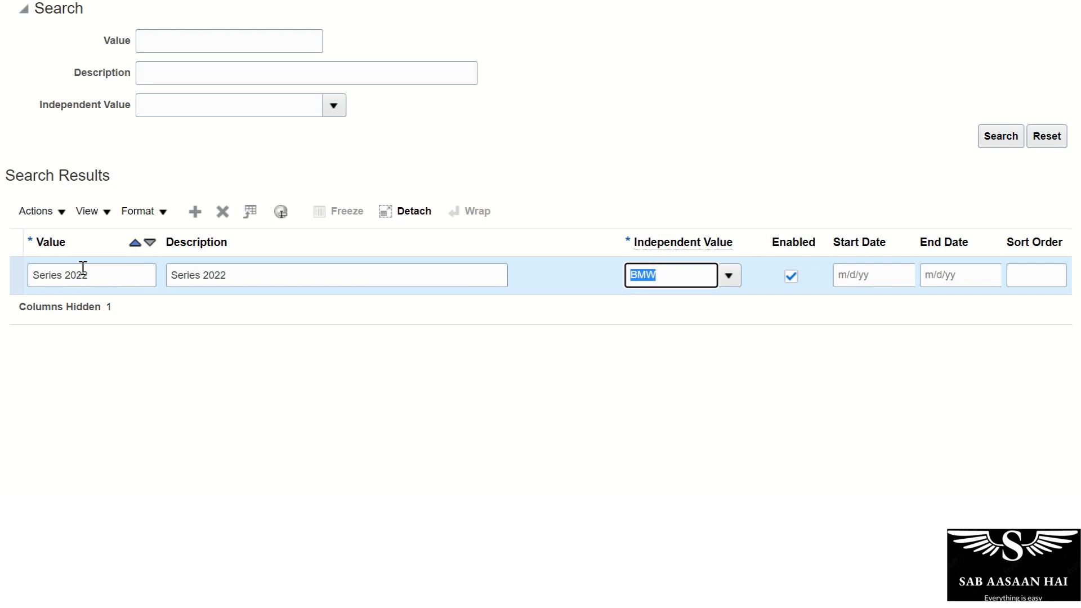
Step: Add a second value row with "X7" as its value and description
left_click(195, 211)
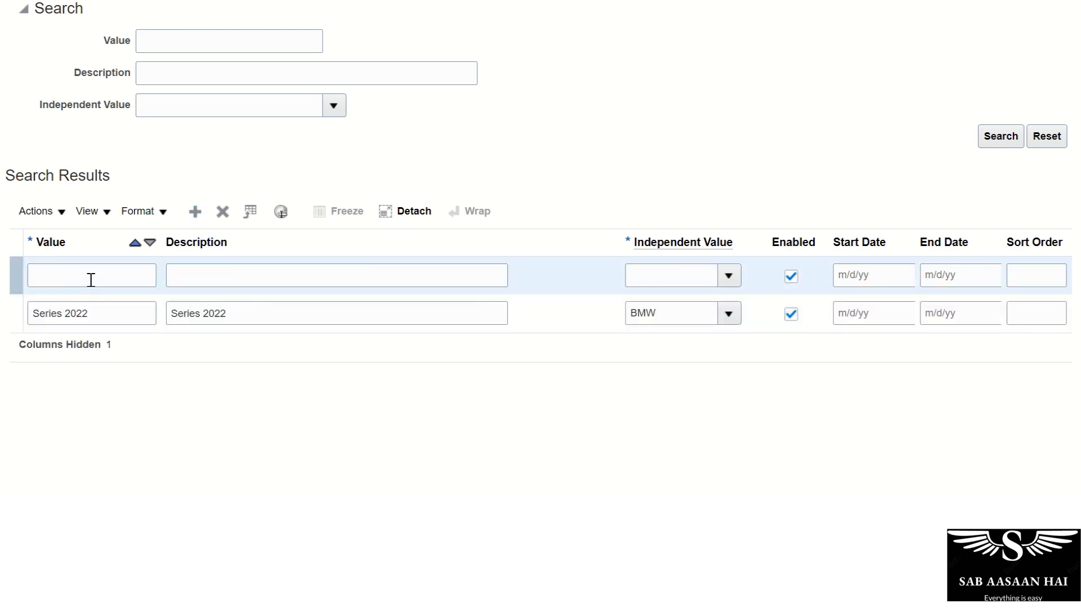
left_click(91, 280)
type("X")
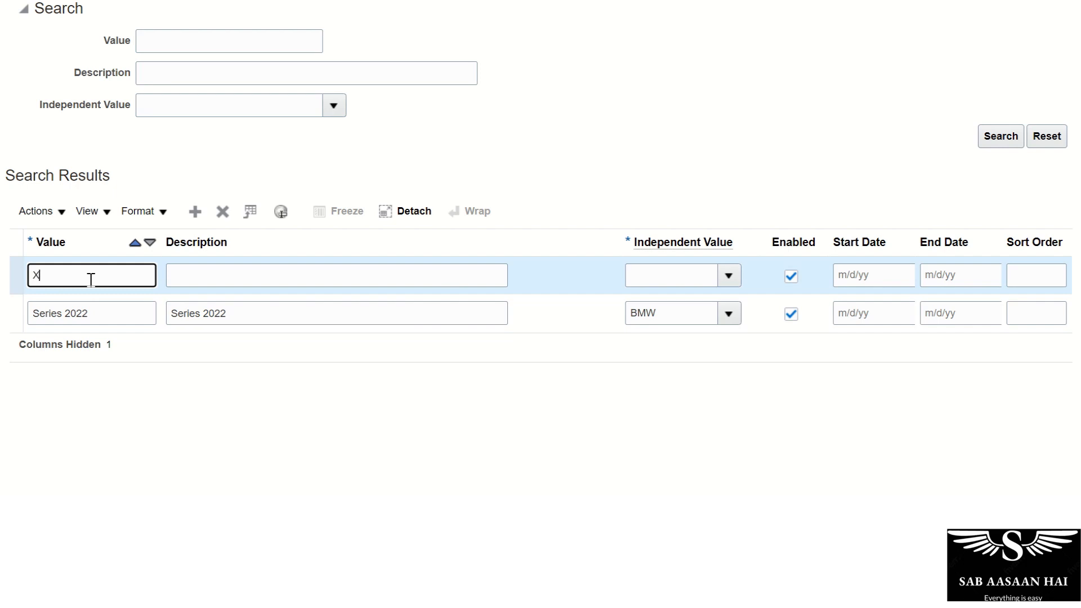
type("7")
key("Tab")
type("X")
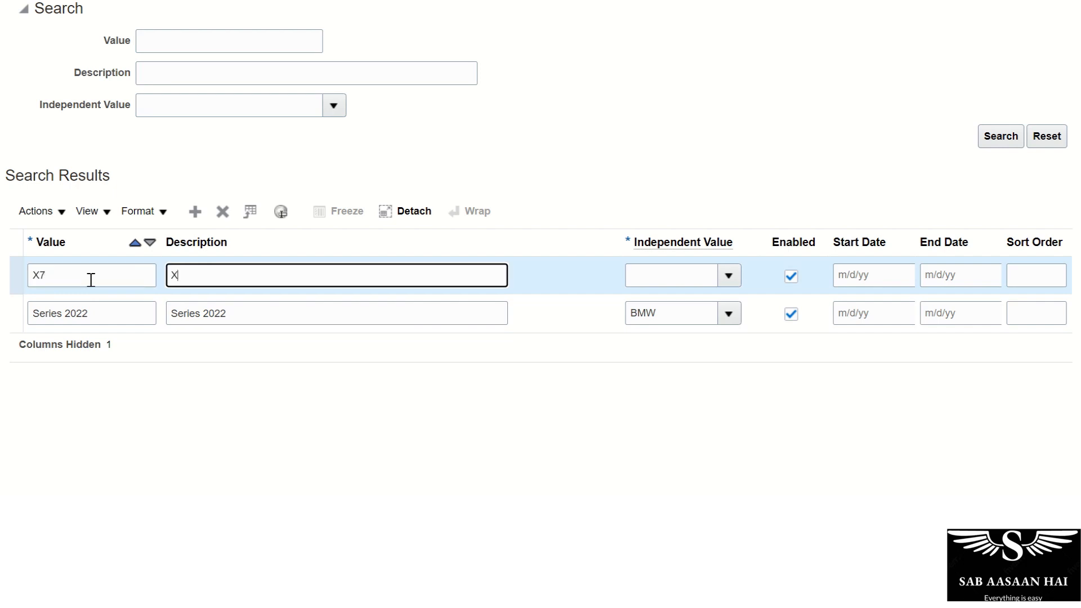
key("shift+Tab")
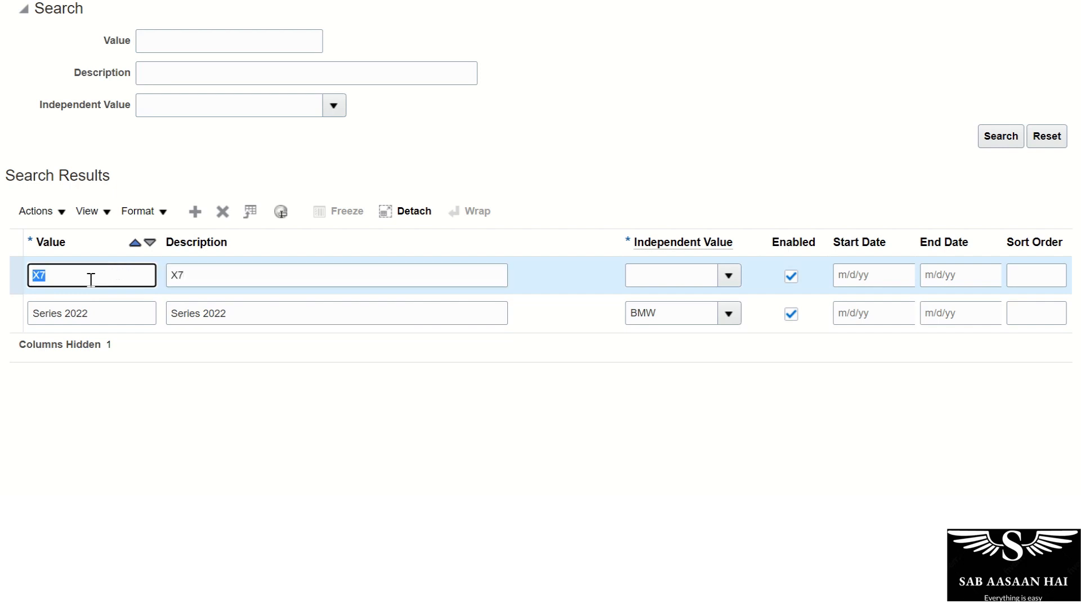
Step: Extend the new row's value and description to "X7 Series"
left_click(91, 279)
type("Series")
key("Tab")
key("End")
type("Seri")
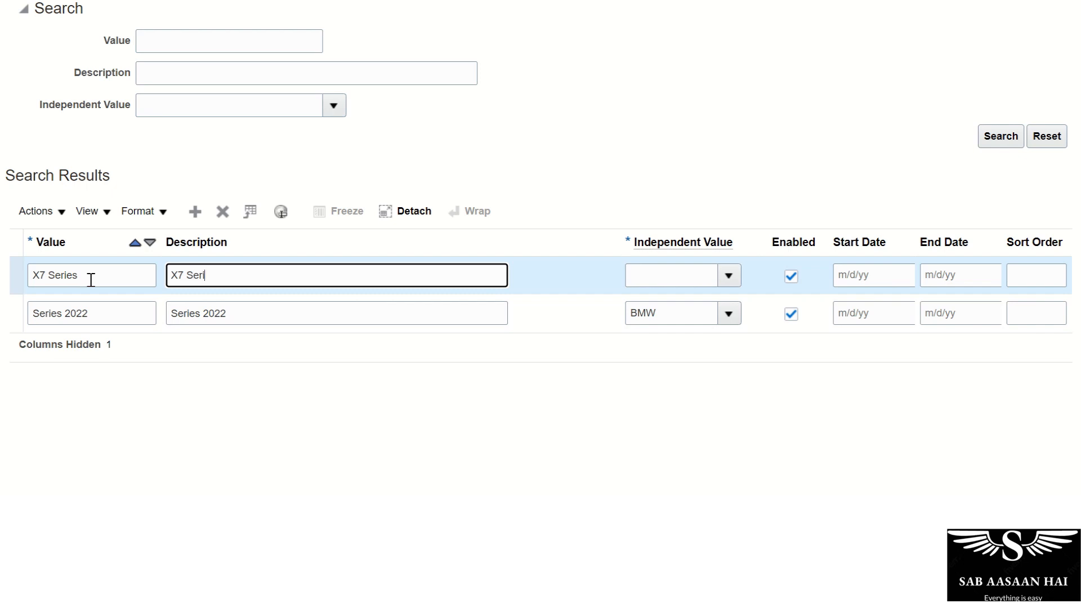
type("es")
key("Tab")
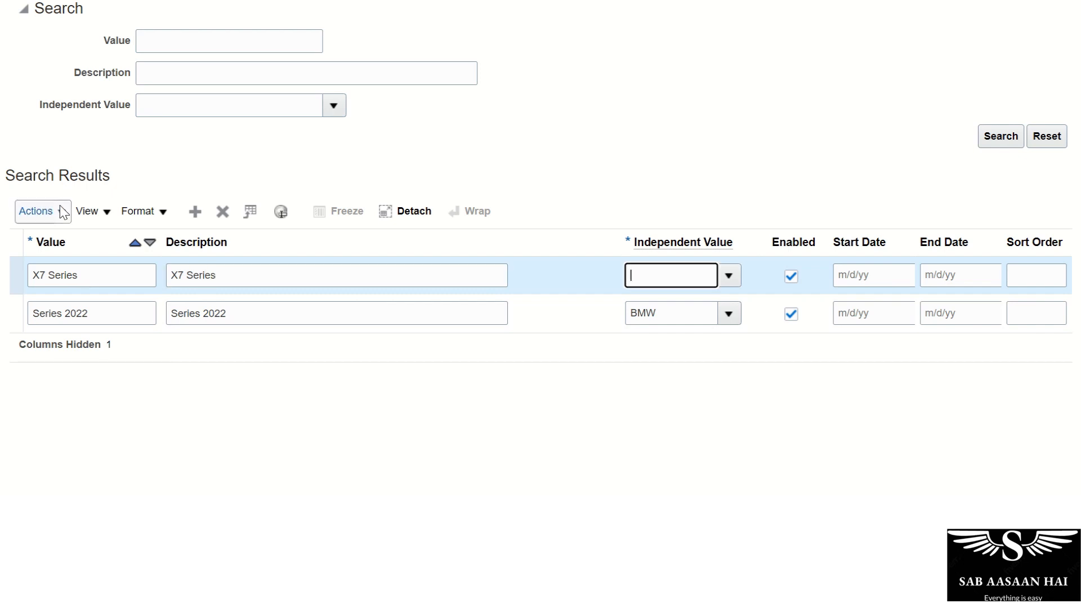
Step: Set the independent value of the X7 Series row to BMW
left_click(725, 279)
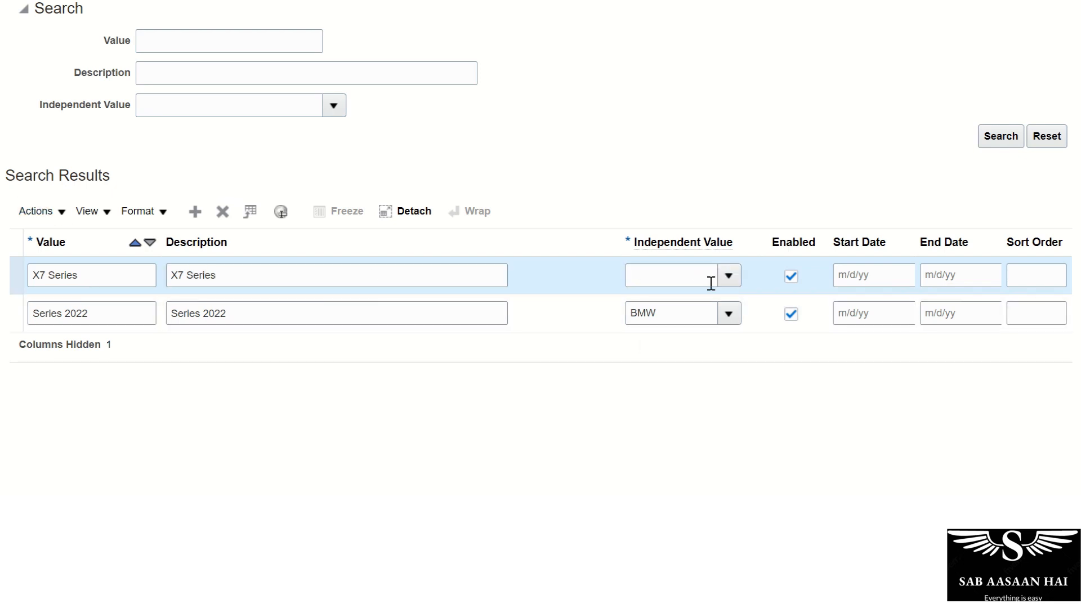
left_click(728, 284)
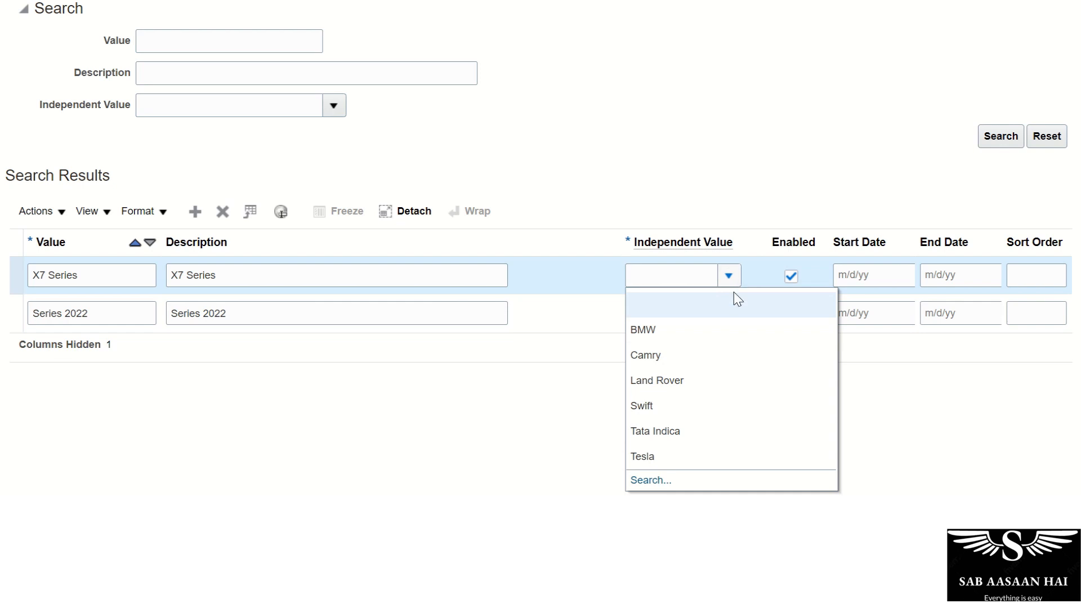
left_click(689, 333)
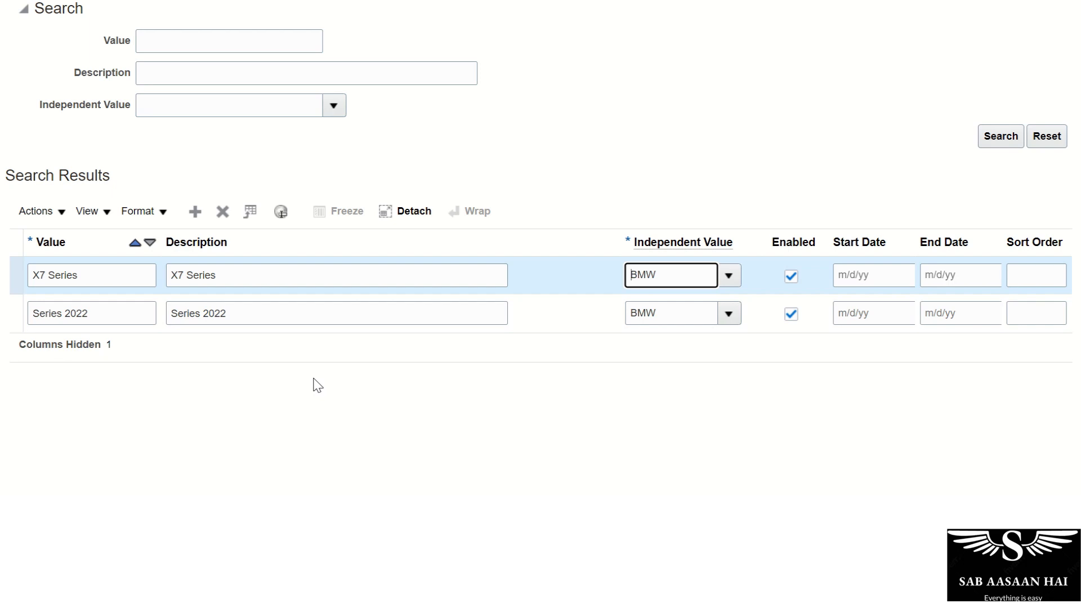
Step: Save the BMW dependent values, then save and close both the values and the AA Car Model LOV D value set
scroll(323, 372, "up", 3)
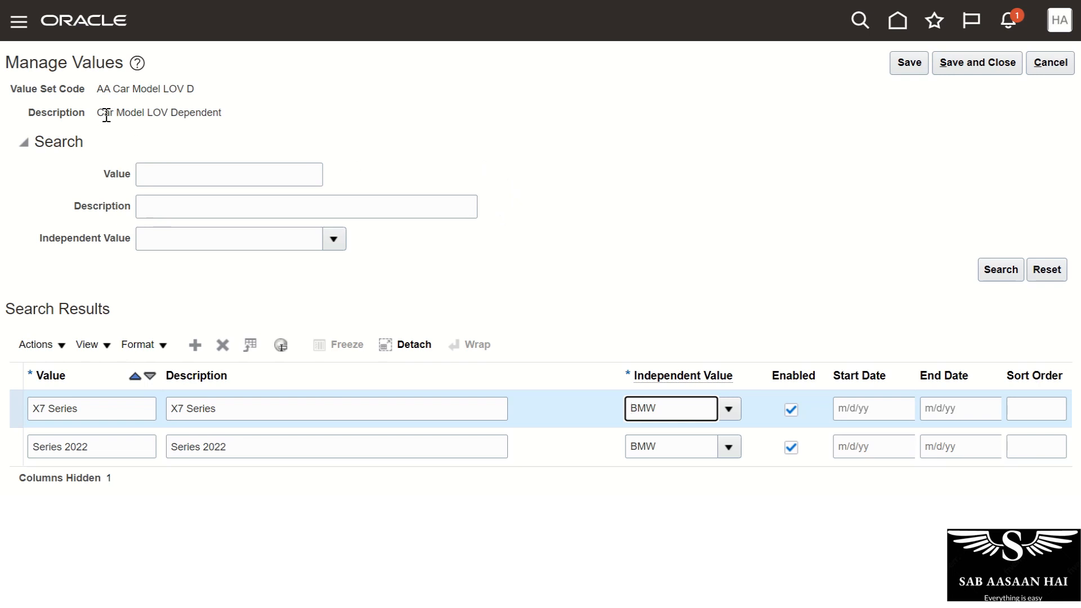
left_click_drag(168, 113, 222, 115)
left_click(907, 62)
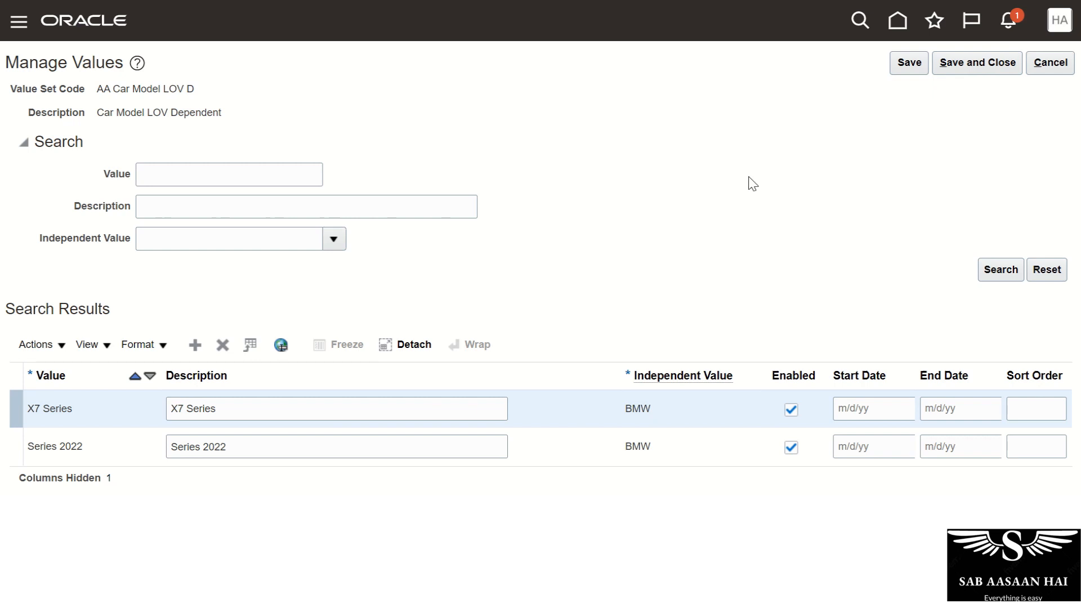
left_click(956, 67)
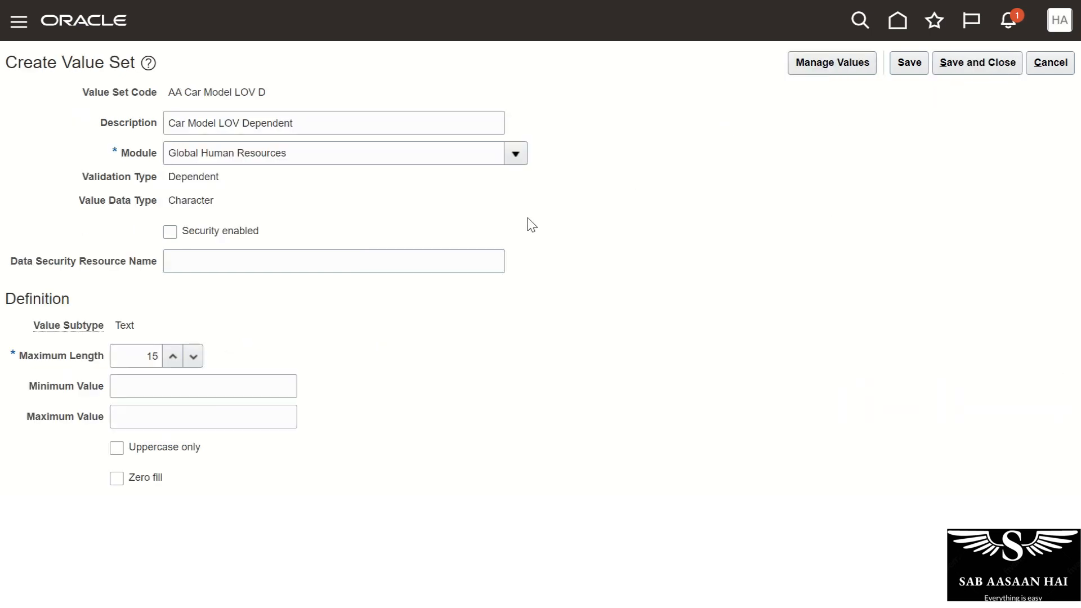
left_click(968, 66)
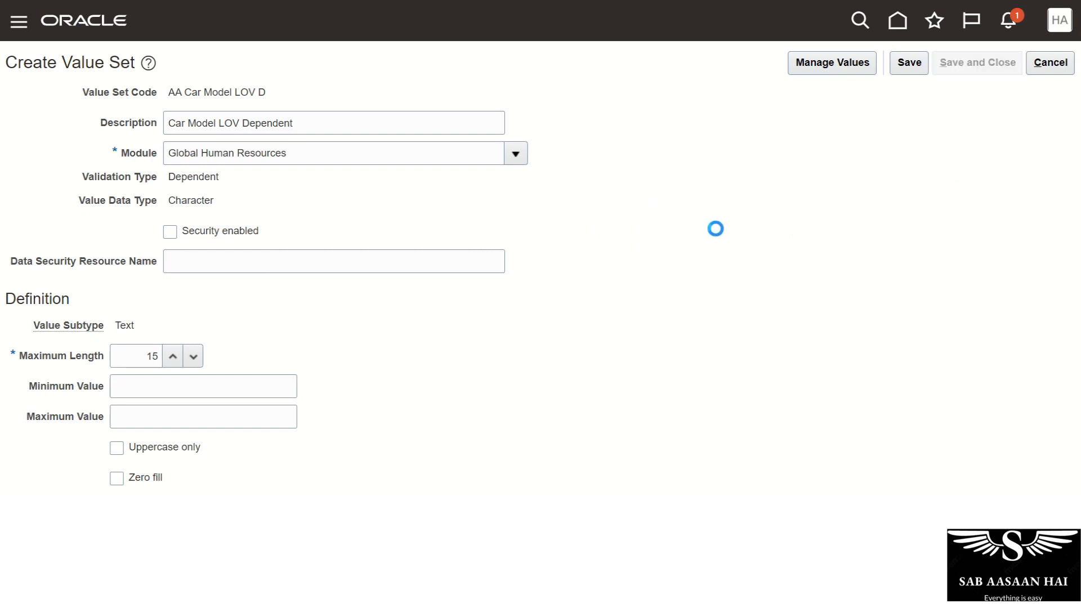
Step: Start a new value set with code "AA Car Model LOV SubSet" and description "AA Car Model Subset"
scroll(588, 258, "down", 2)
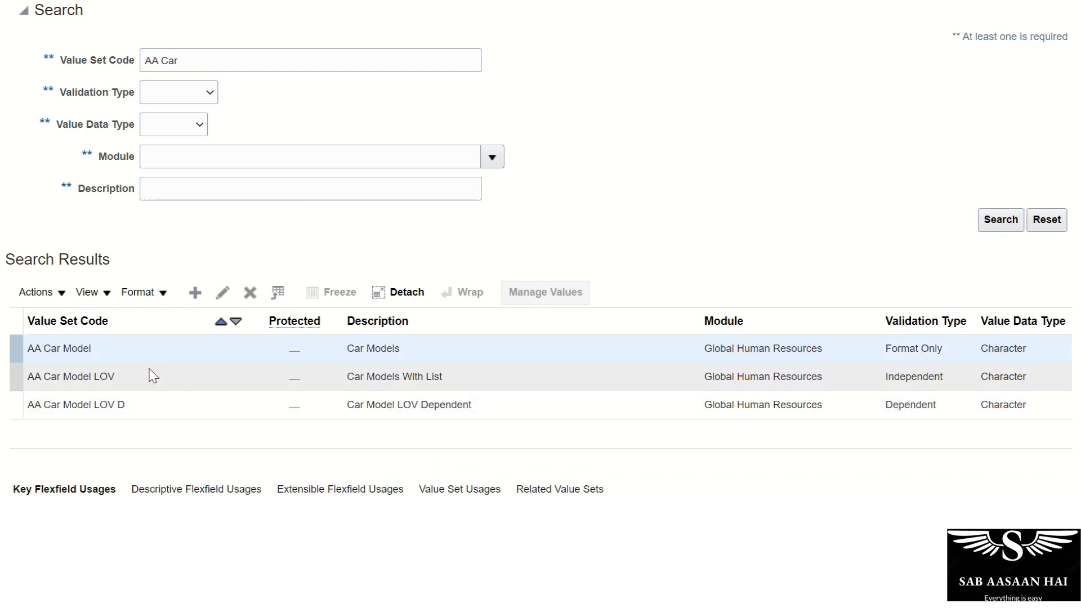
left_click(919, 375)
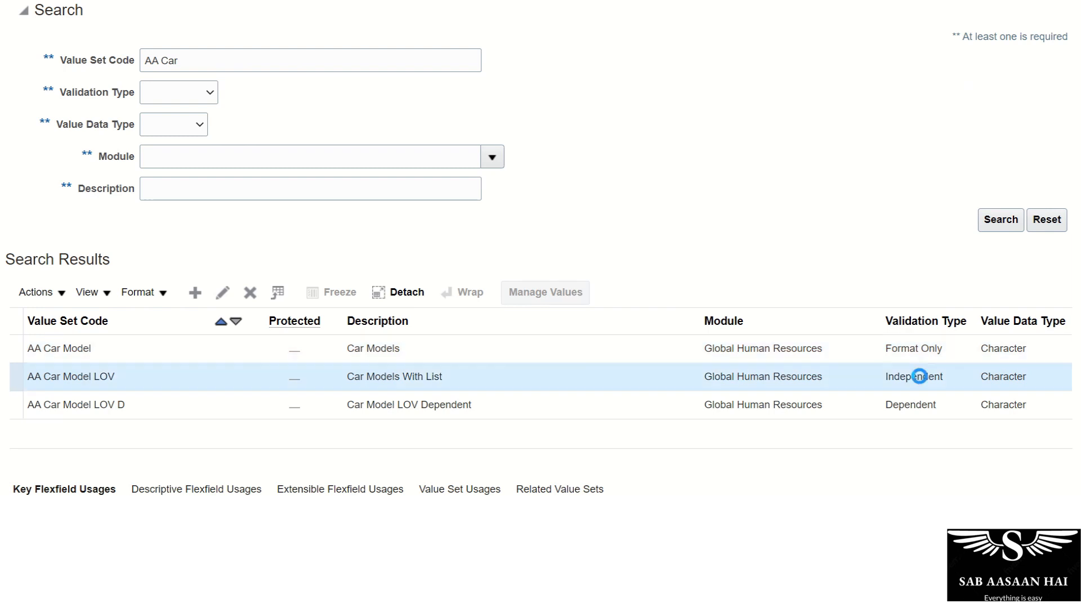
left_click(914, 403)
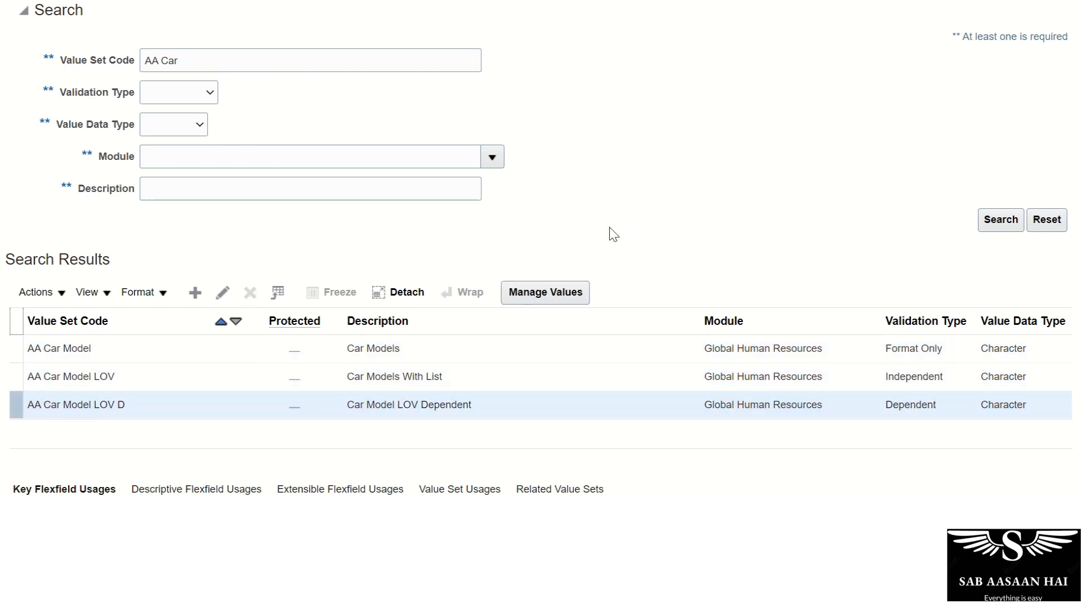
left_click(195, 292)
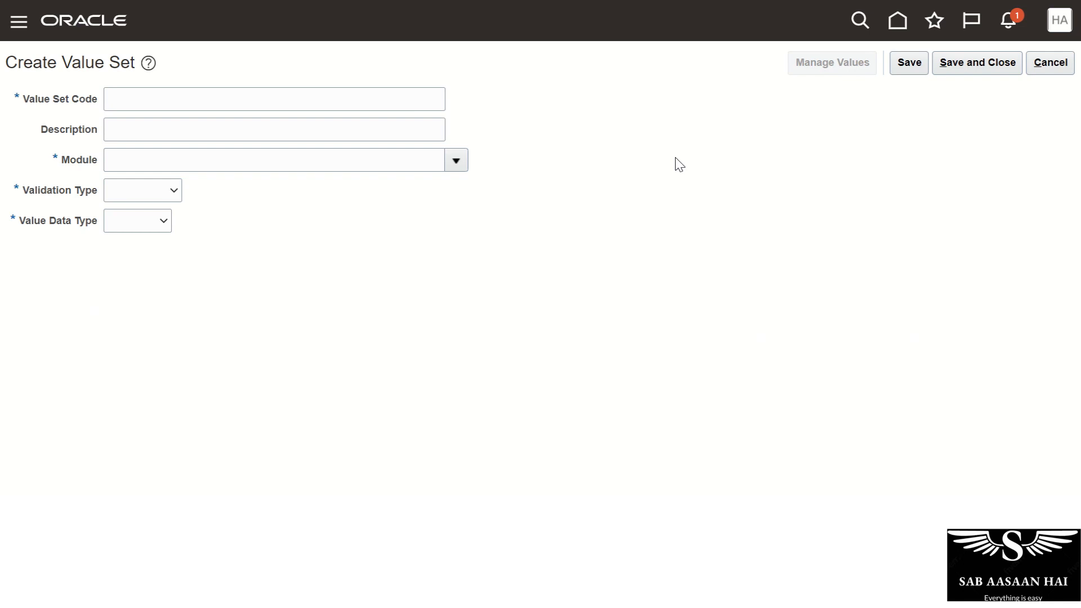
left_click(154, 95)
type("AA Card ")
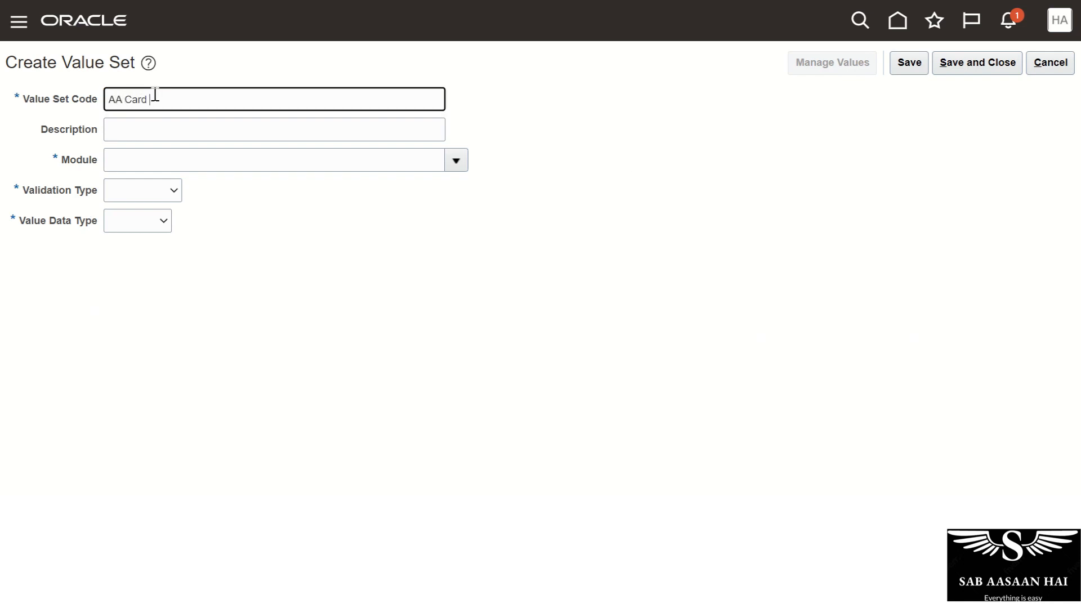
key("BackSpace")
key("BackSpace")
type(" Model LOV Su")
type("bSet")
key("Tab")
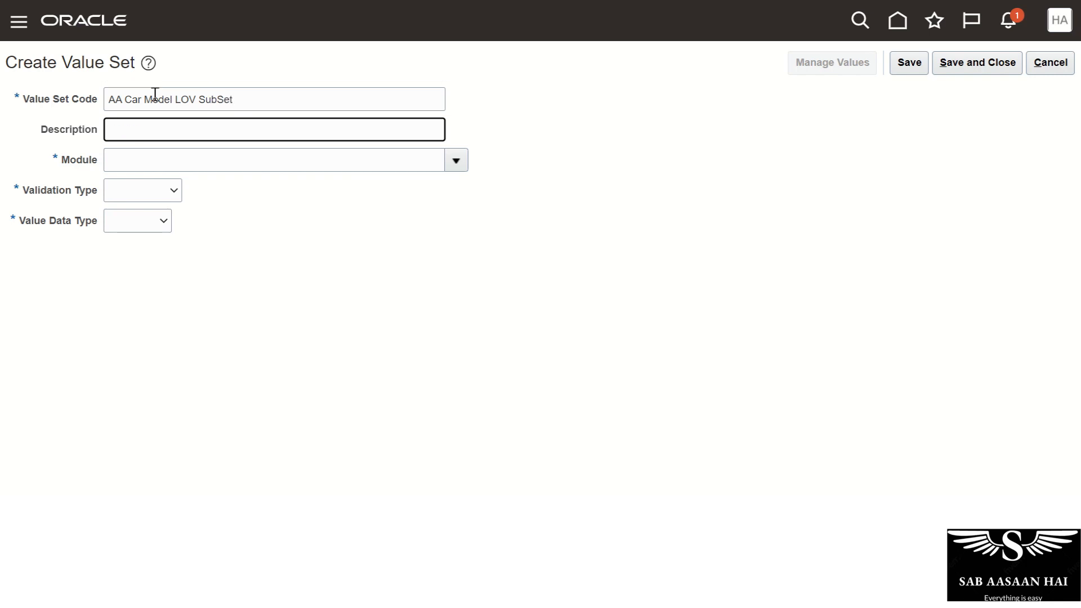
type("AA Car Model Subset")
key("Tab")
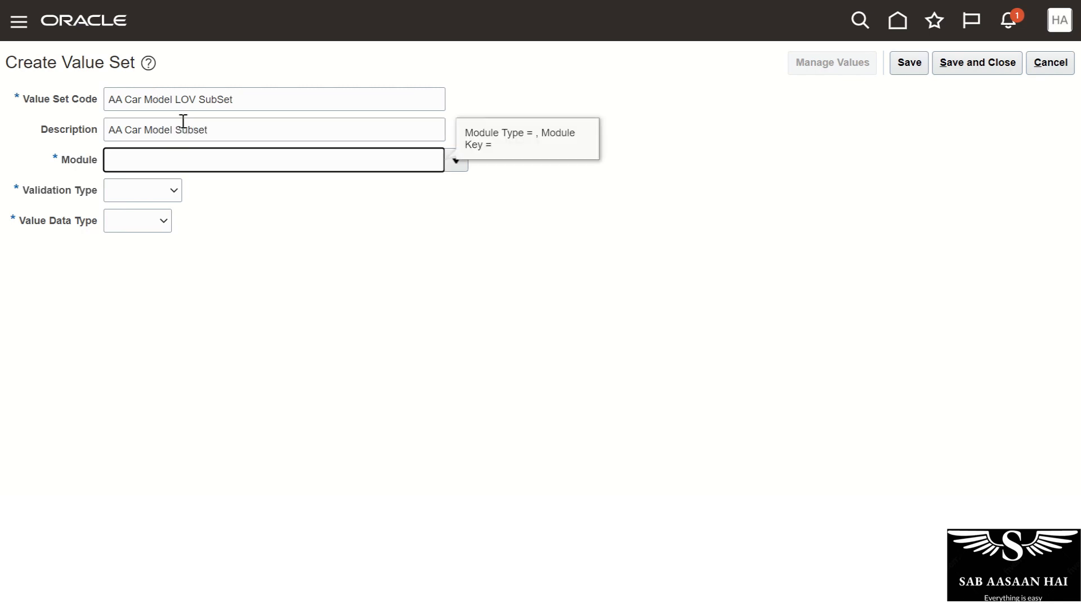
Step: Assign the new value set to the Global Human Resources module with validation type Subset
left_click(463, 162)
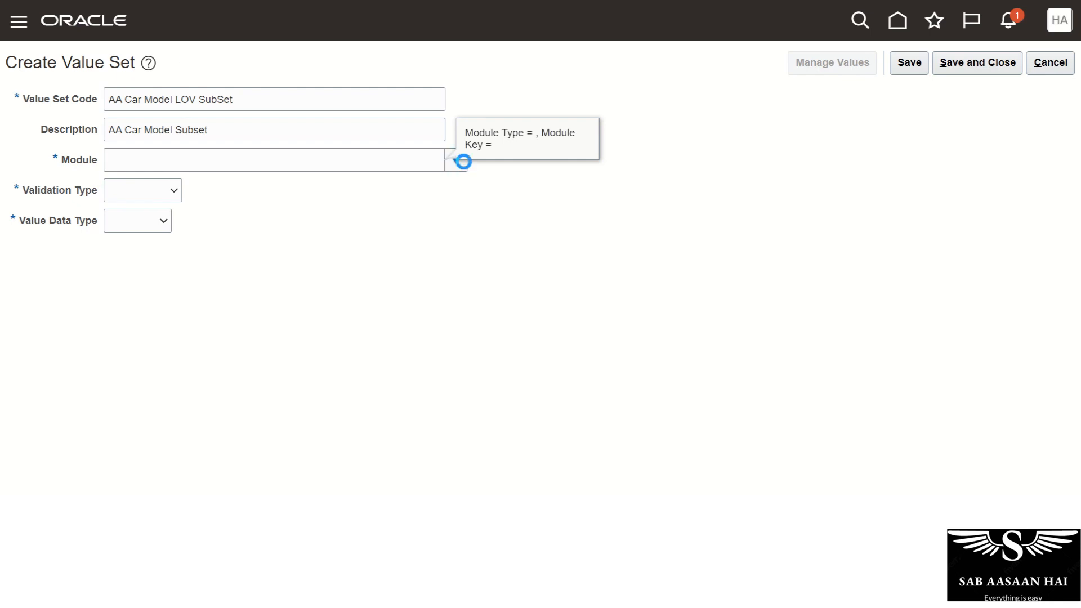
left_click(240, 226)
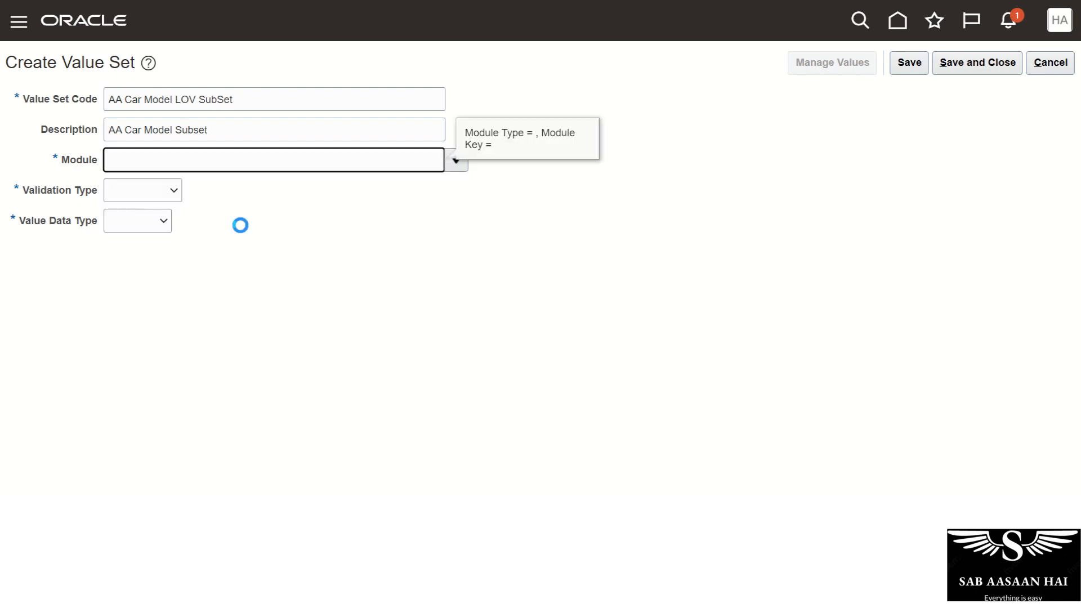
left_click(174, 192)
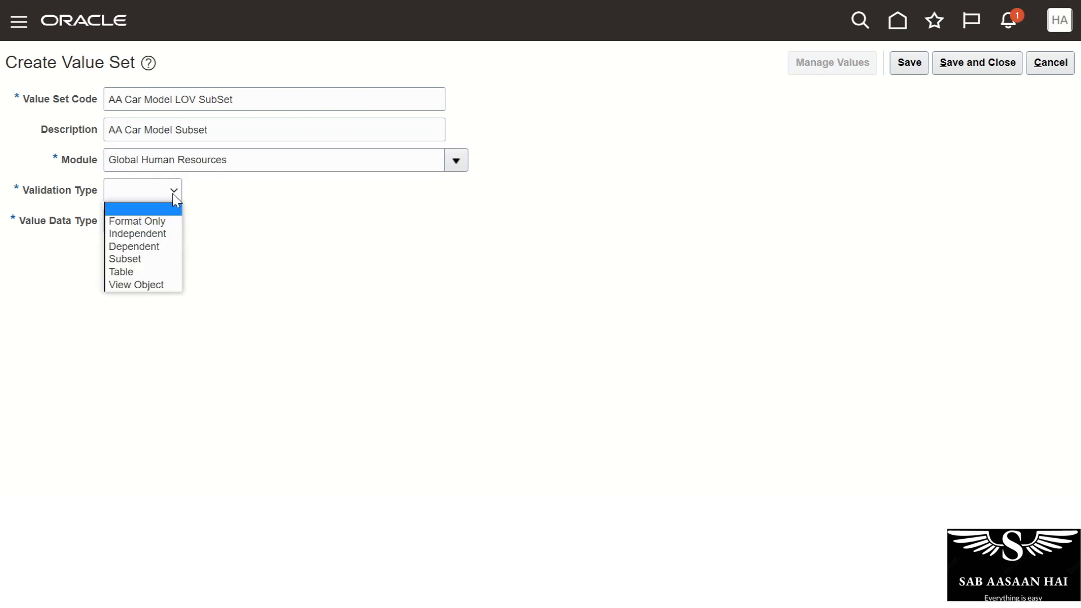
left_click(135, 259)
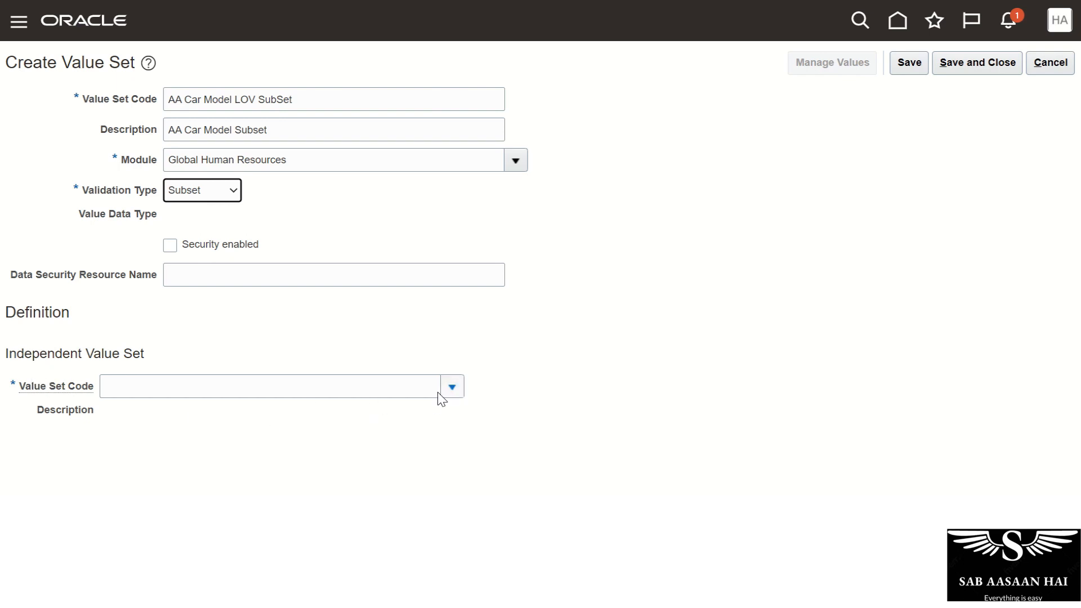
Step: Choose AA Car Model LOV as the independent value set and save the subset value set
left_click(406, 391)
type("AA")
key("Tab")
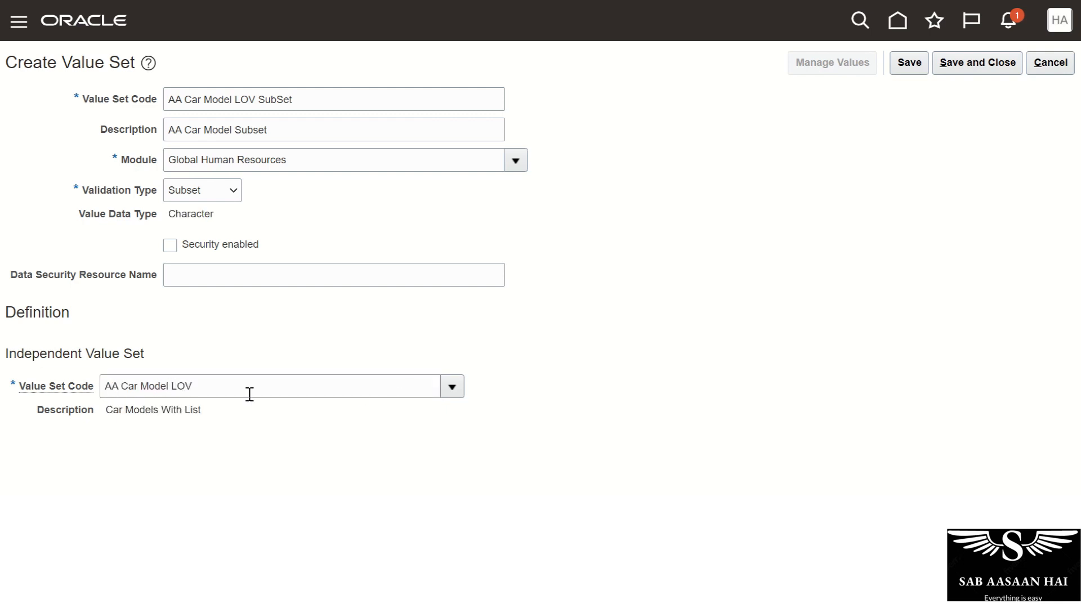
left_click(917, 63)
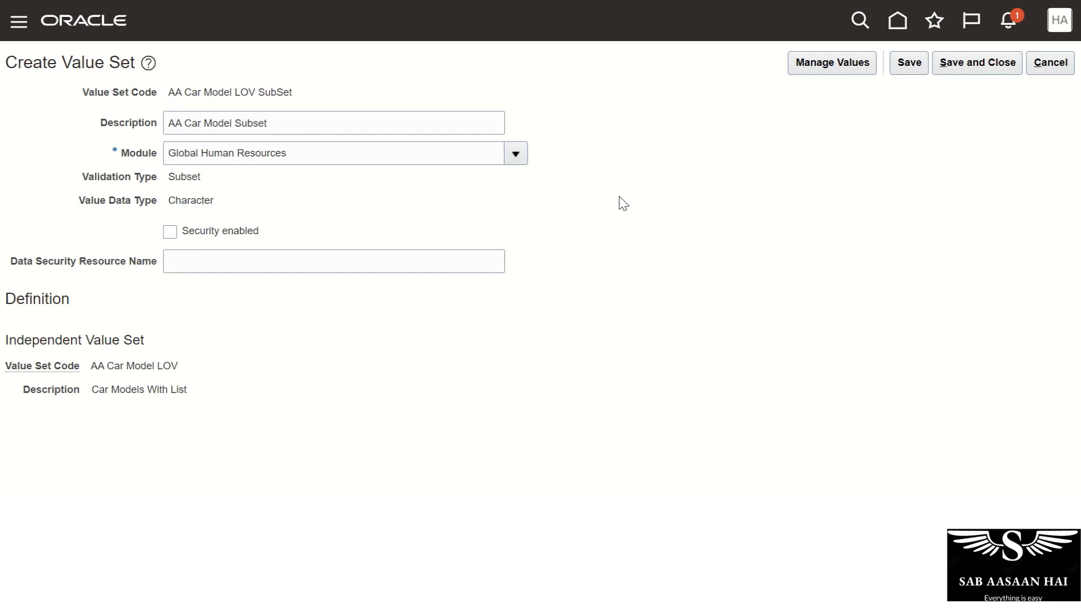
Step: Search the independent values and add BMW and Land Rover to the subset value set
left_click(848, 62)
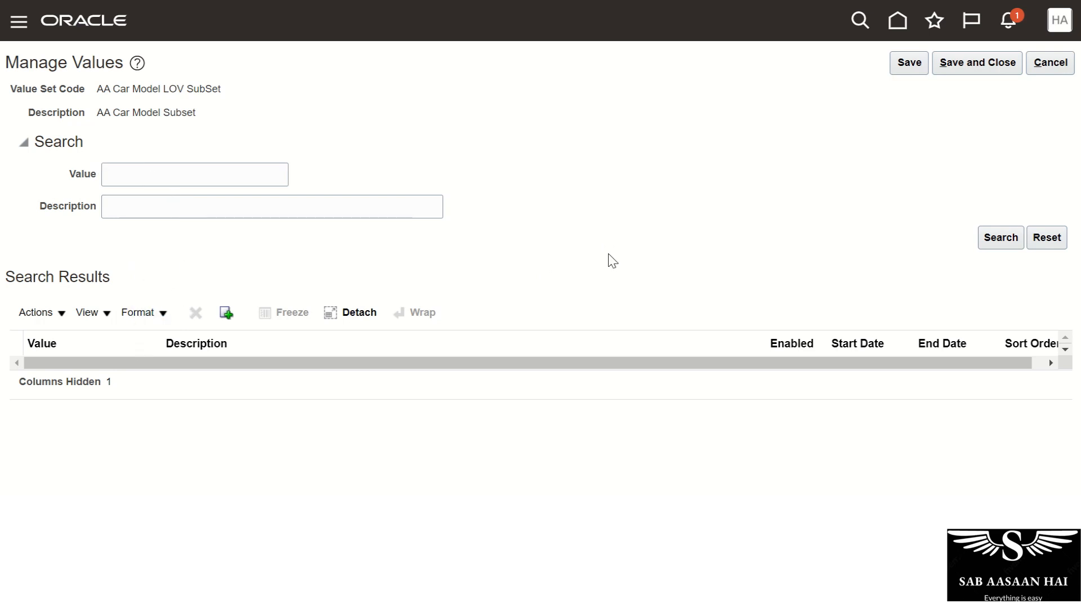
left_click(225, 317)
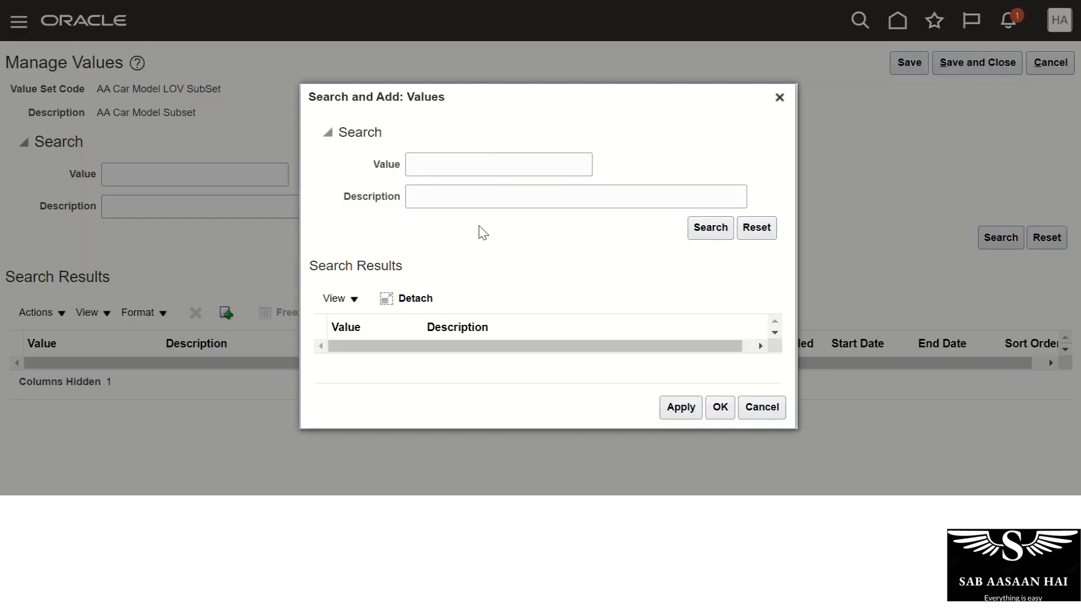
left_click(698, 228)
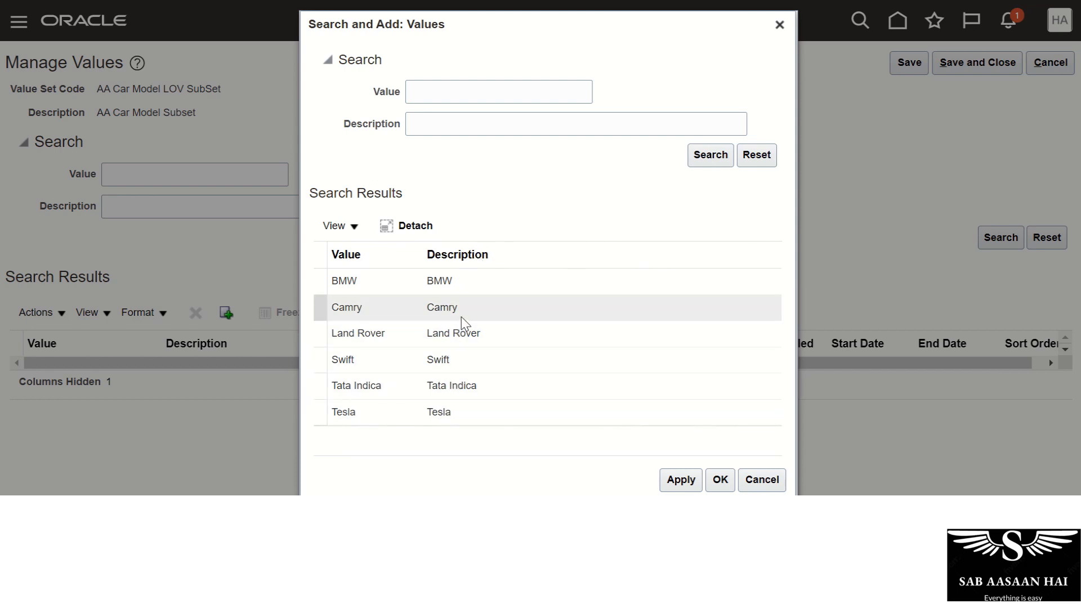
left_click(457, 333)
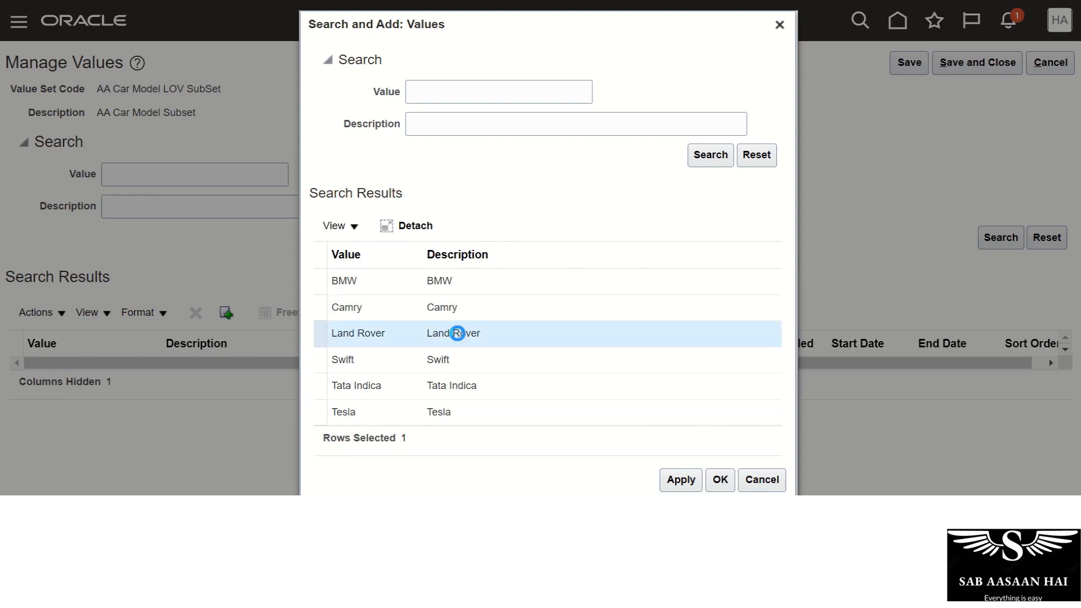
left_click(458, 280, "ctrl")
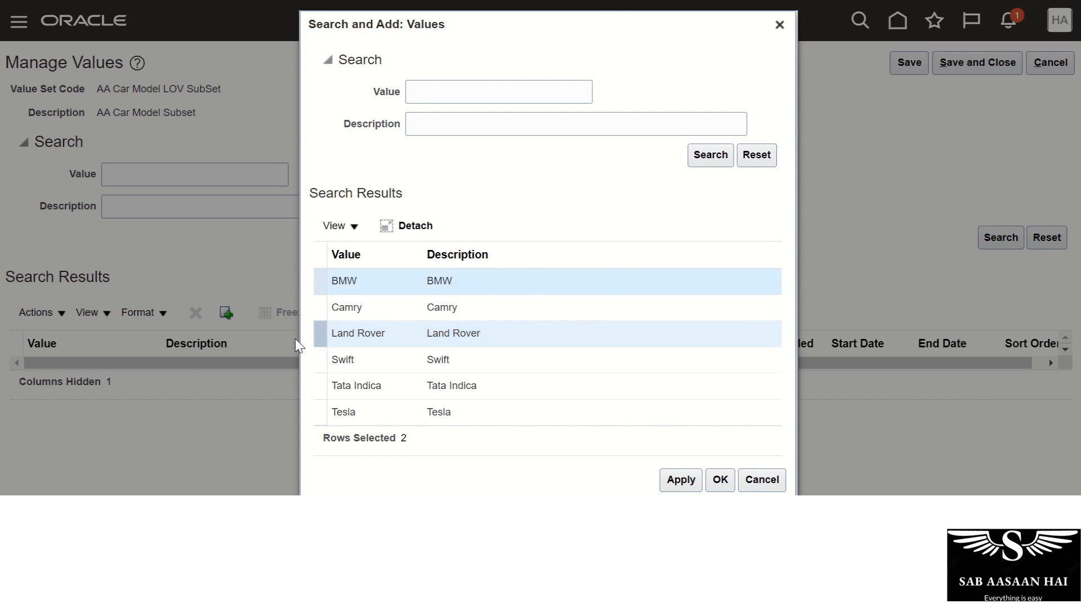
left_click(681, 479)
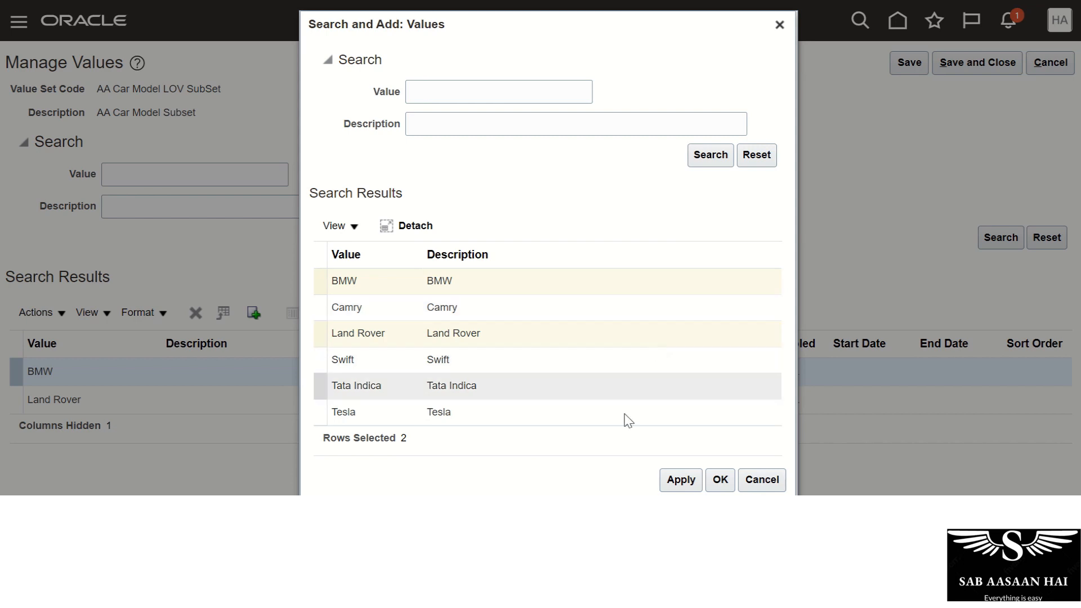
left_click(720, 480)
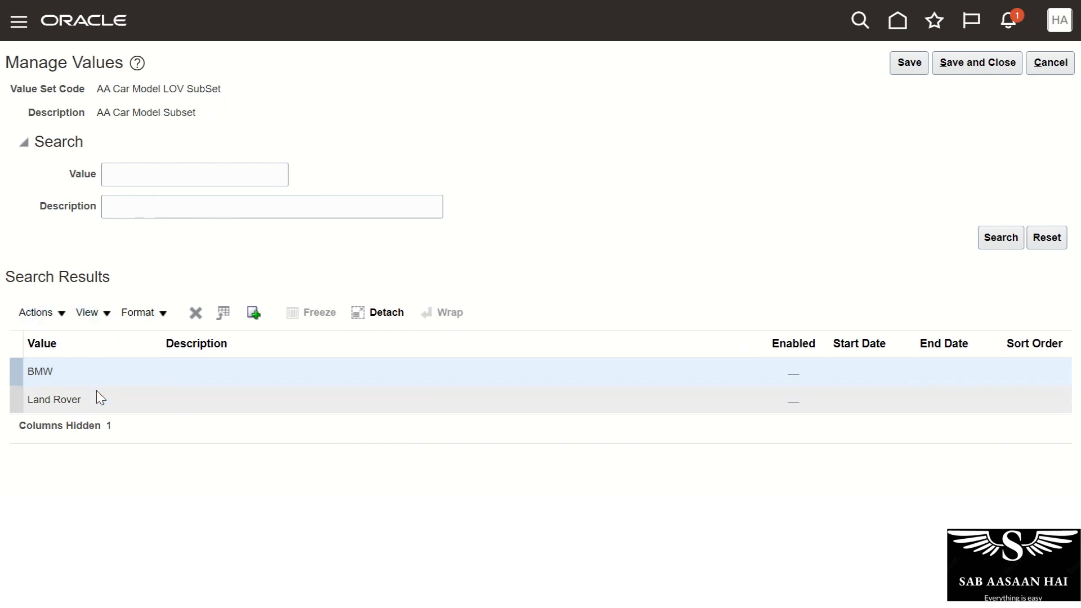
Step: Save the subset's values and close the AA Car Model LOV SubSet value set
left_click(908, 62)
left_click(979, 64)
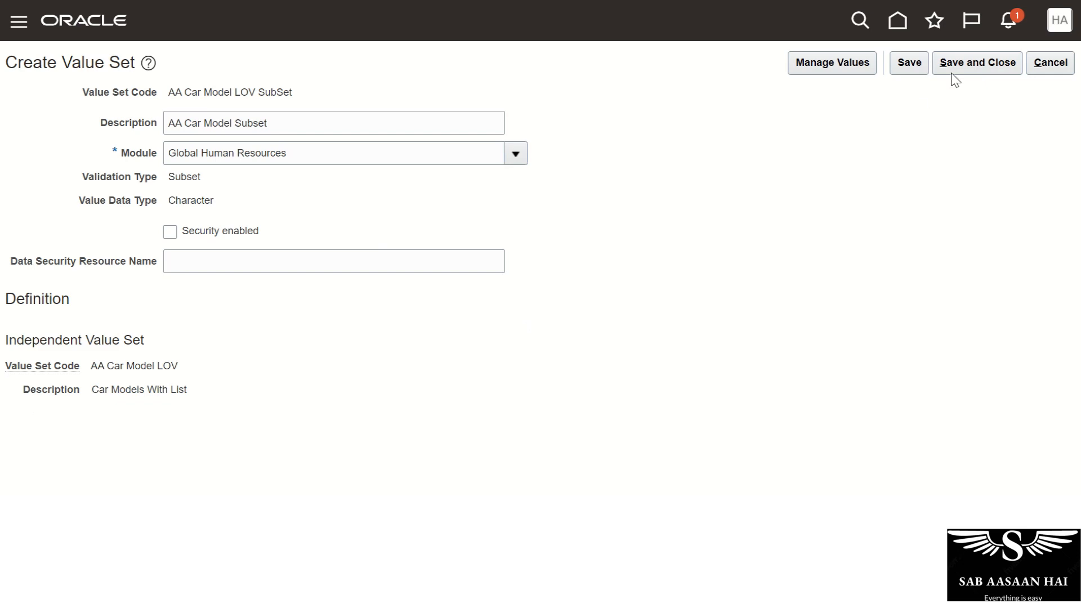
left_click(953, 71)
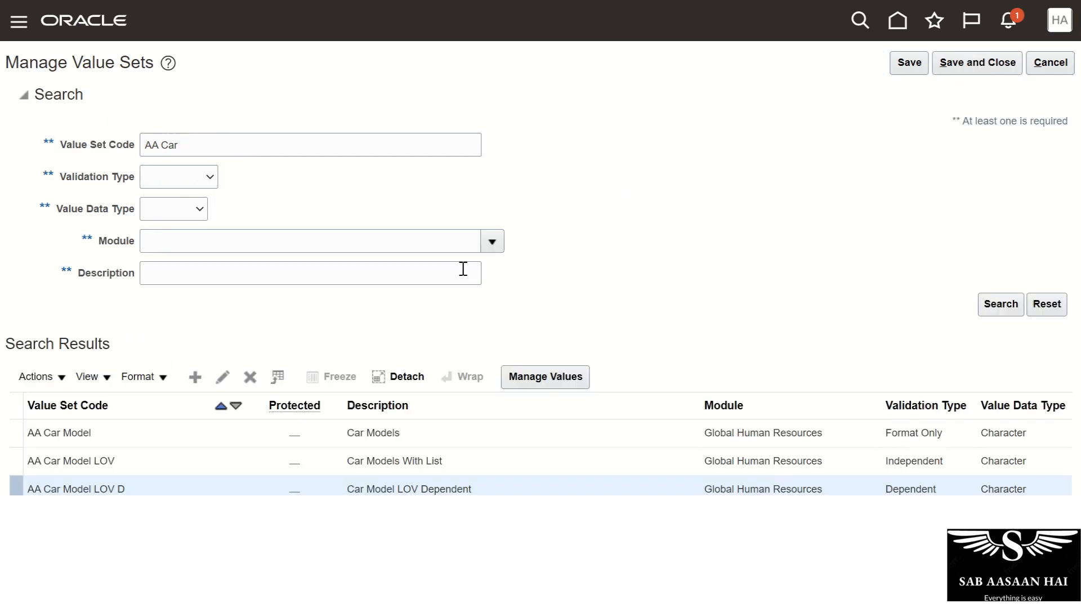
Step: Review the validation types of the AA Car value sets in the search results, ending on the subset one
scroll(436, 304, "down", 4)
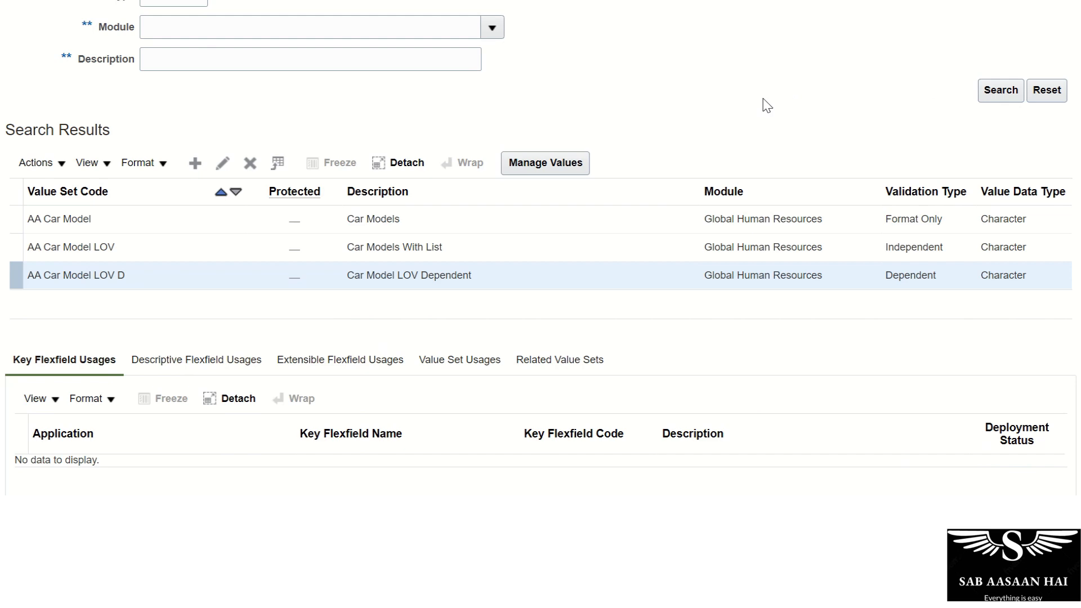
scroll(174, 249, "down", 1)
scroll(175, 231, "up", 2)
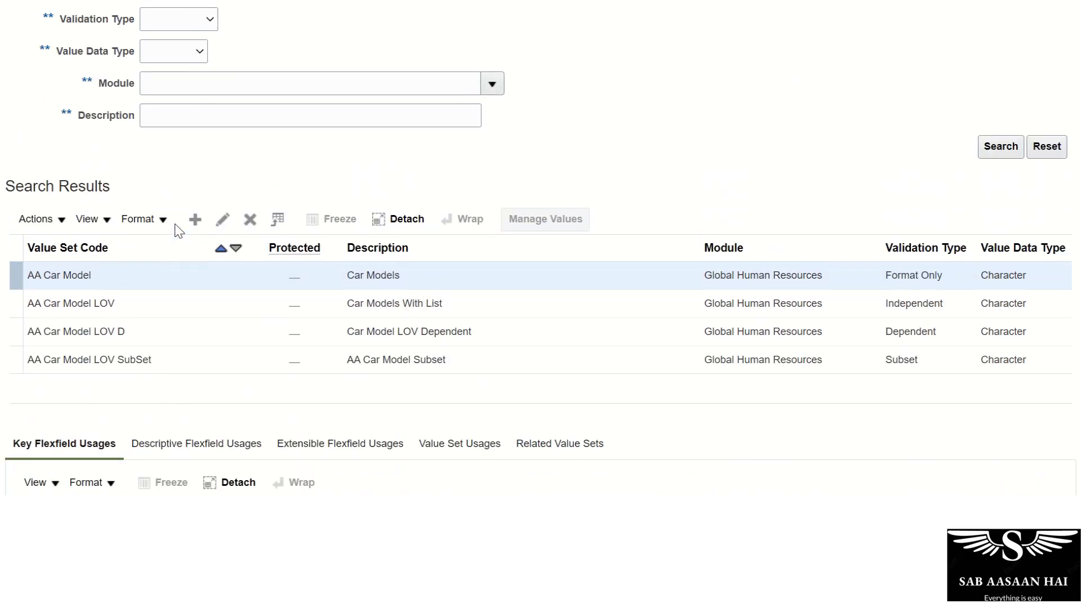
scroll(168, 231, "up", 2)
scroll(484, 253, "down", 1)
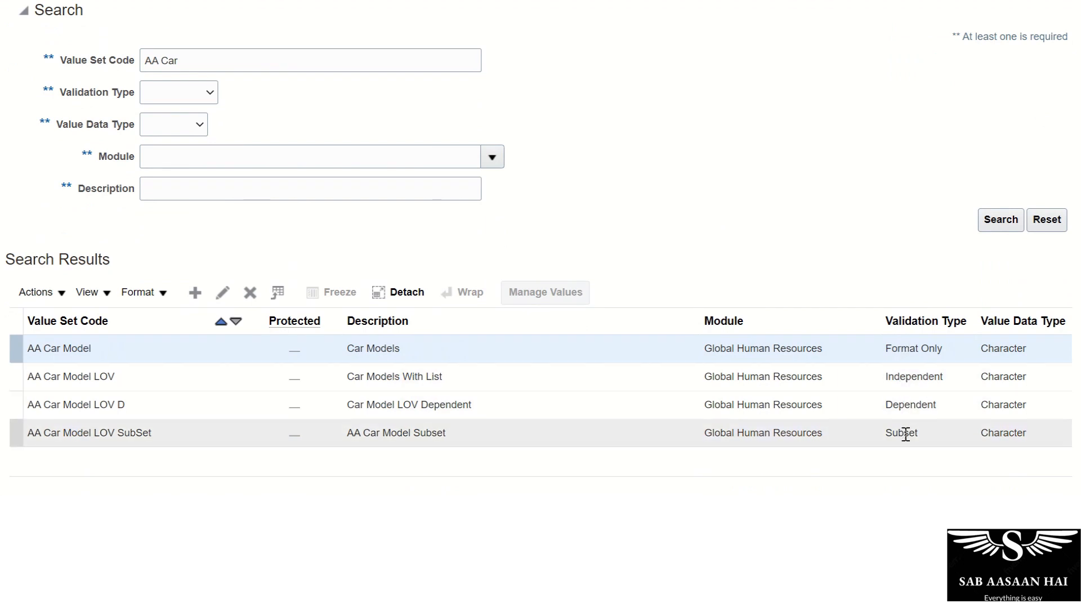
left_click(920, 378)
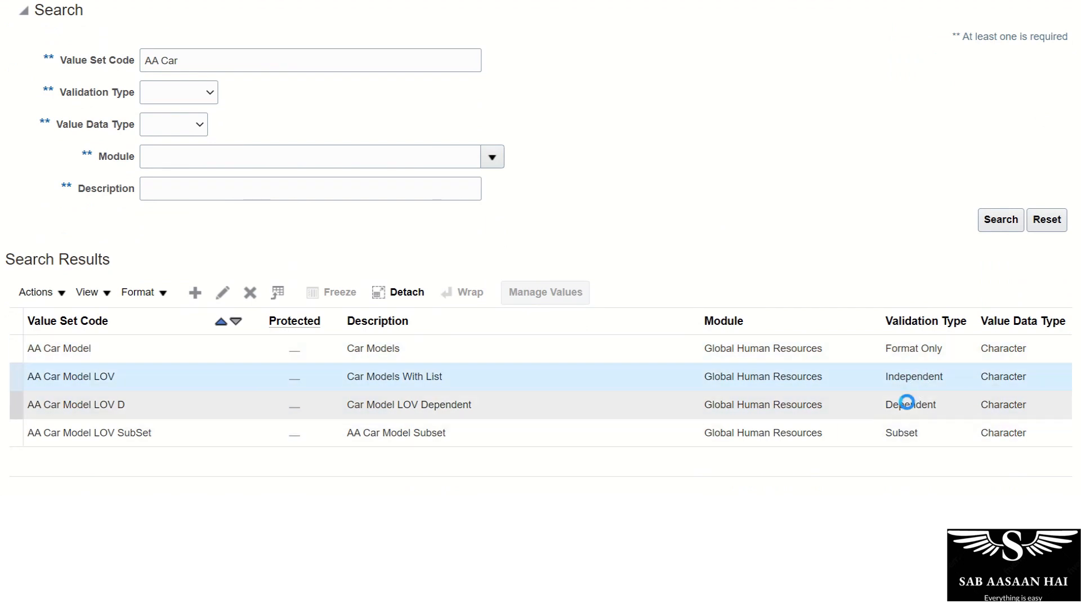
left_click(906, 401)
left_click(898, 426)
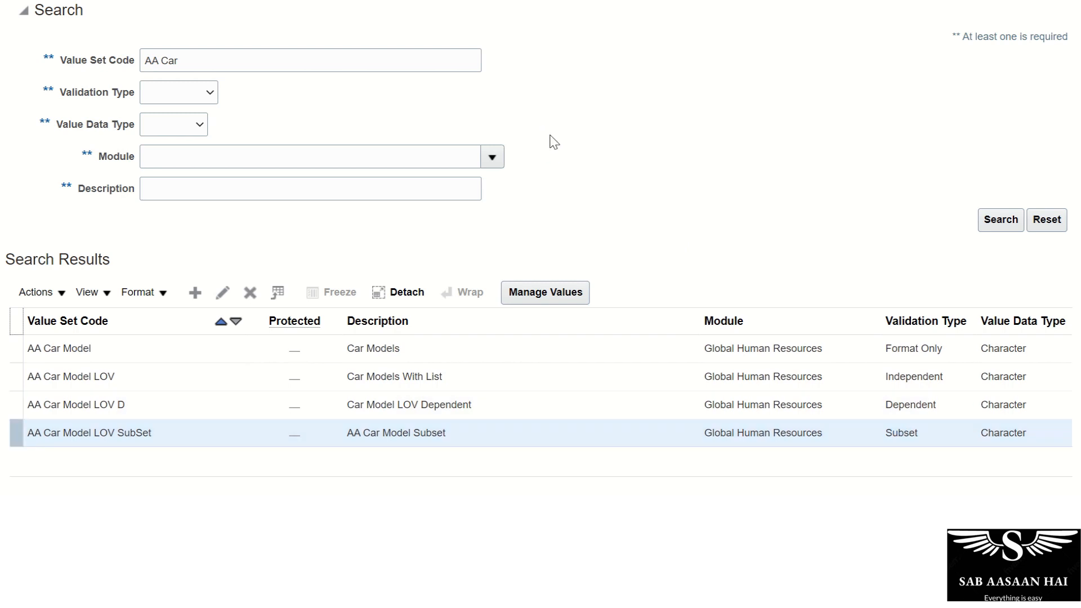
Step: Start another new value set with validation type Table
scroll(659, 200, "up", 2)
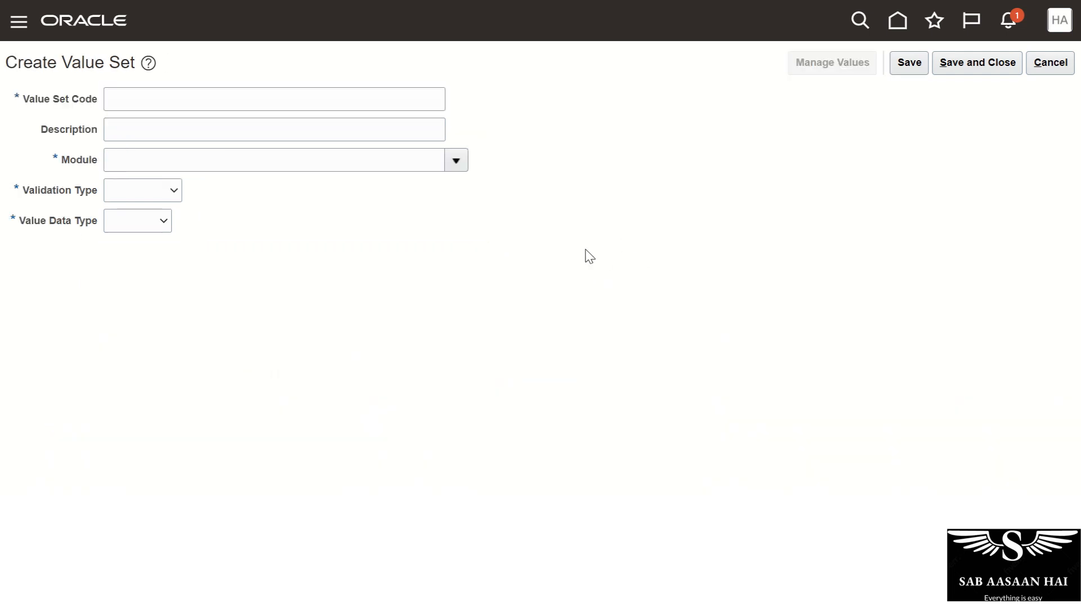
left_click(171, 191)
left_click(140, 273)
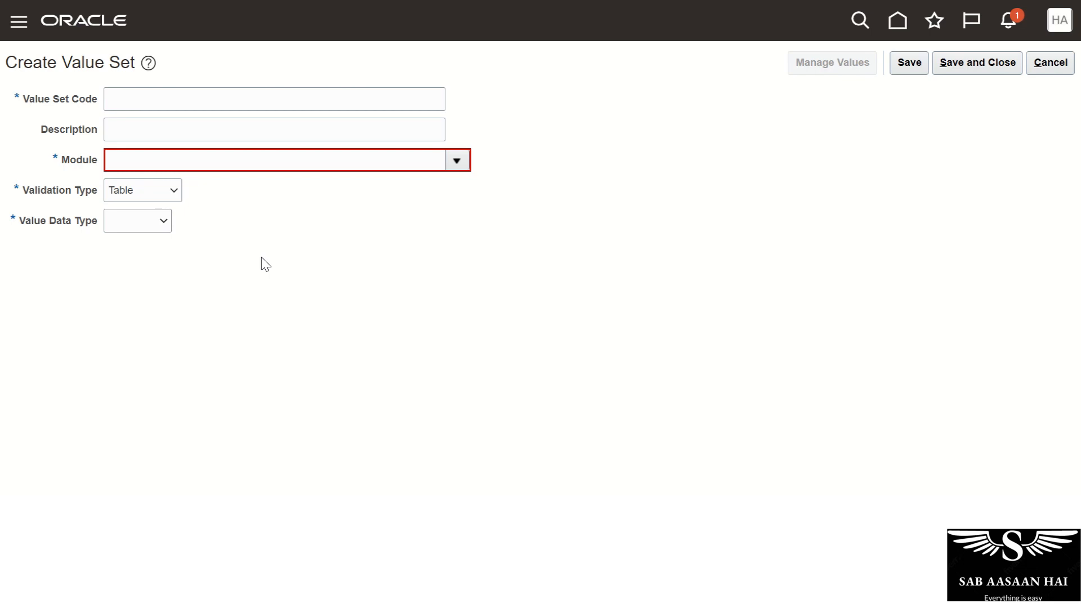
Step: Enter "AA Car Model LOV Table" as the code of the table-validated value set
left_click(292, 92)
type("AA Car")
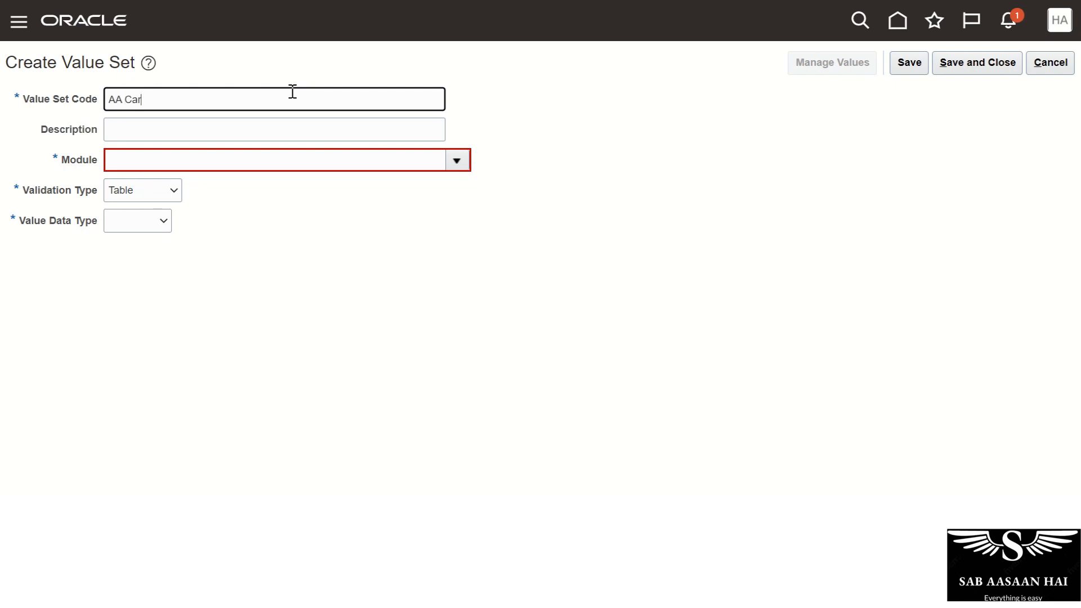
type(" Model LOV Table")
key("Tab")
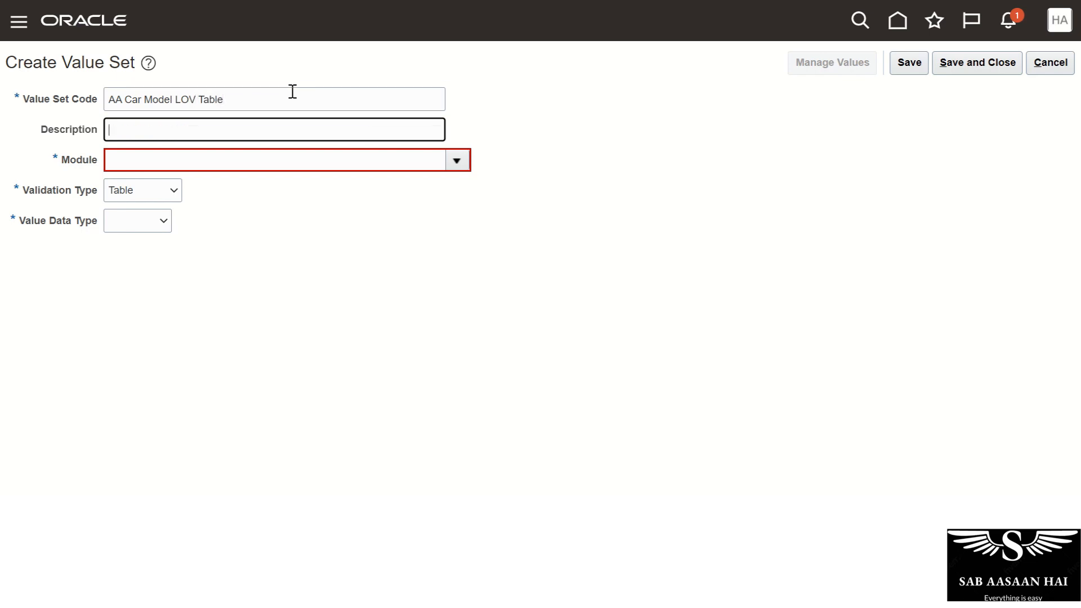
Step: Describe the value set as "AA Car Model", assign it to the Global Human Resources module and set its value data type to Character
type("Q")
key("BackSpace")
type("AA Car Model")
key("Tab")
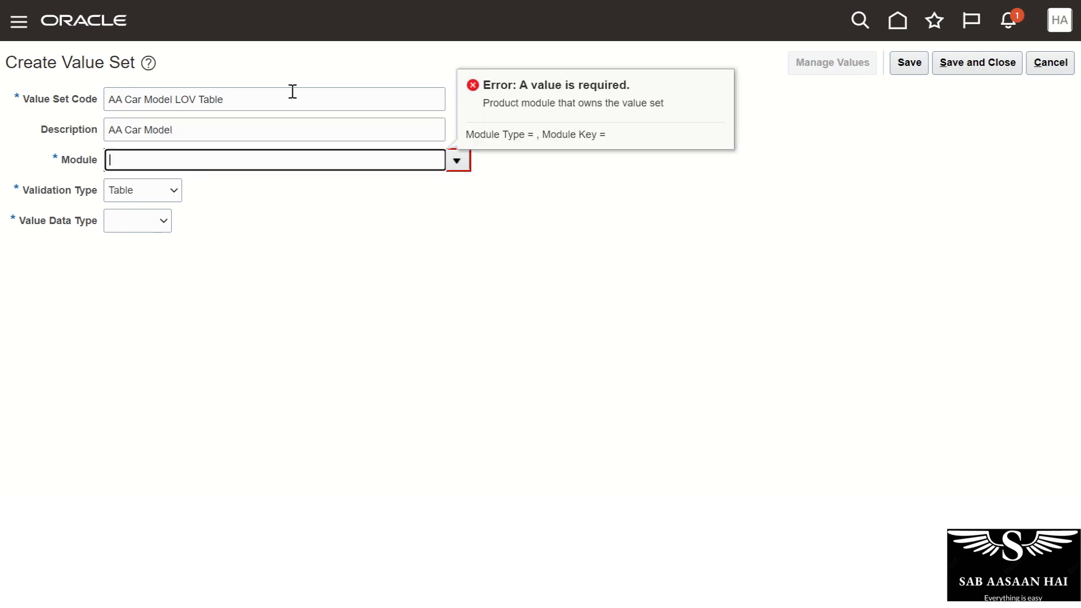
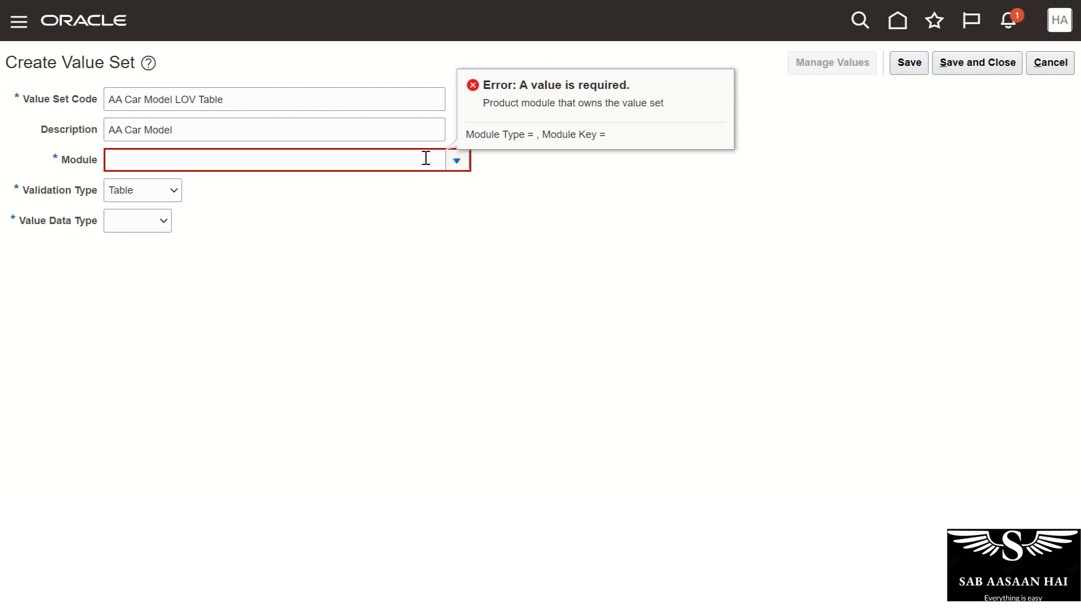
left_click(457, 162)
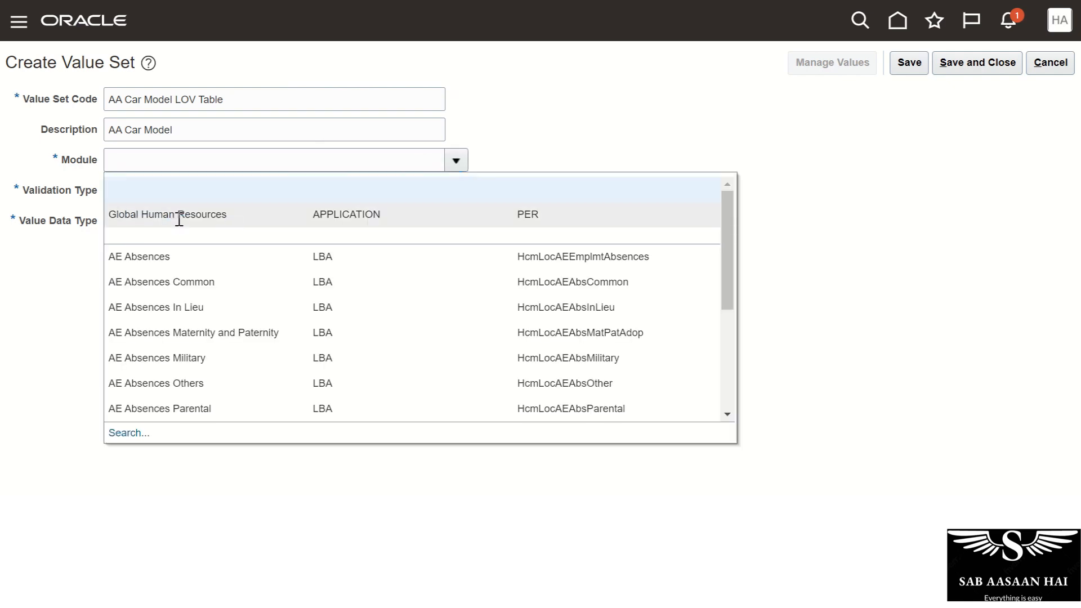
left_click(176, 218)
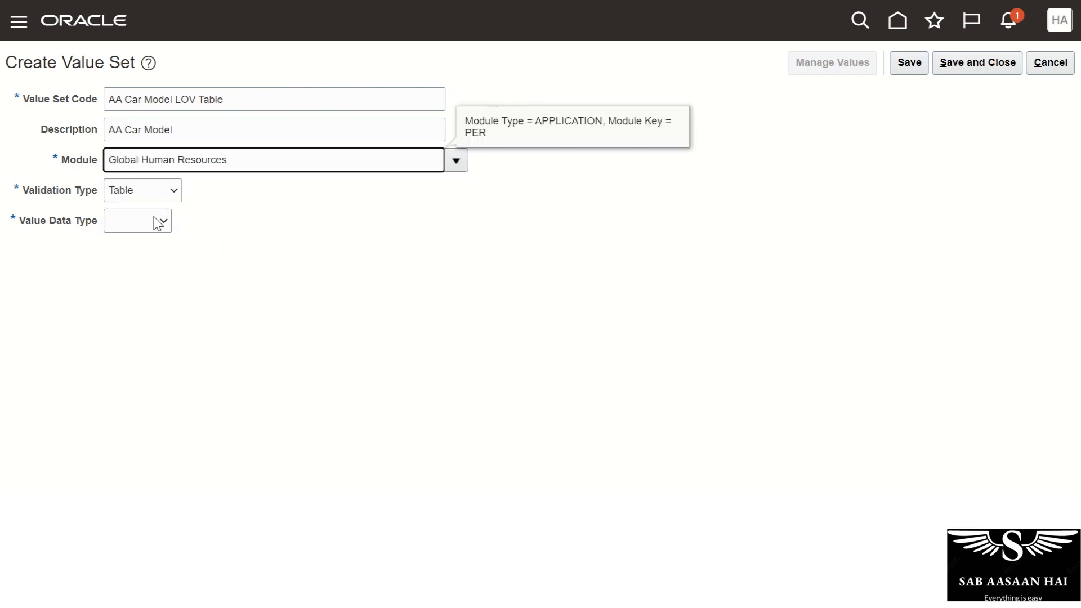
left_click(155, 220)
left_click(149, 252)
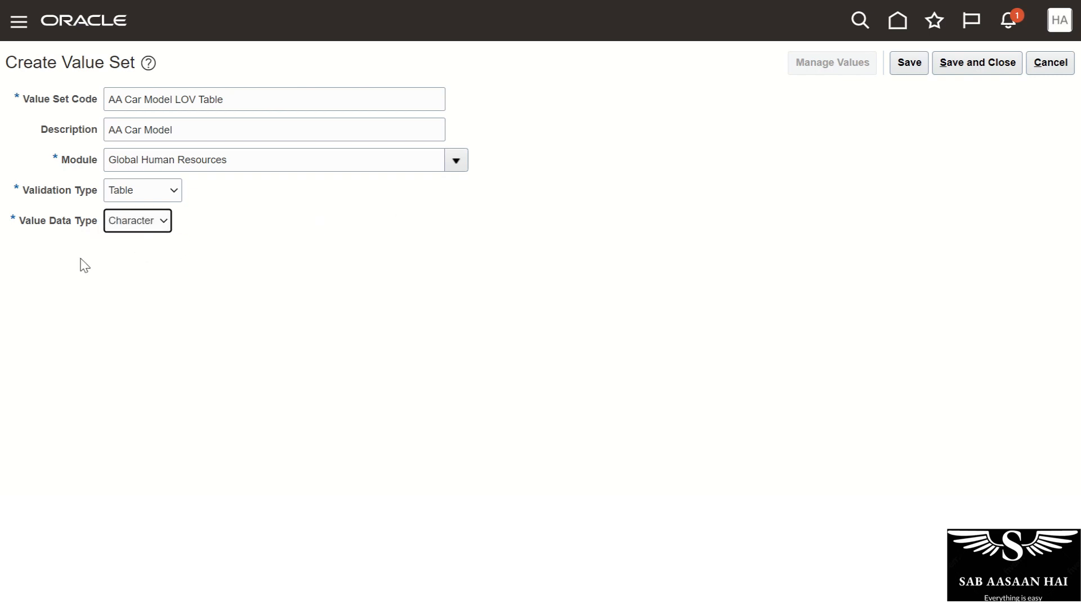
Step: Switch the validation type to Format Only and back to Table to load the table definition fields
left_click(310, 262)
left_click(166, 194)
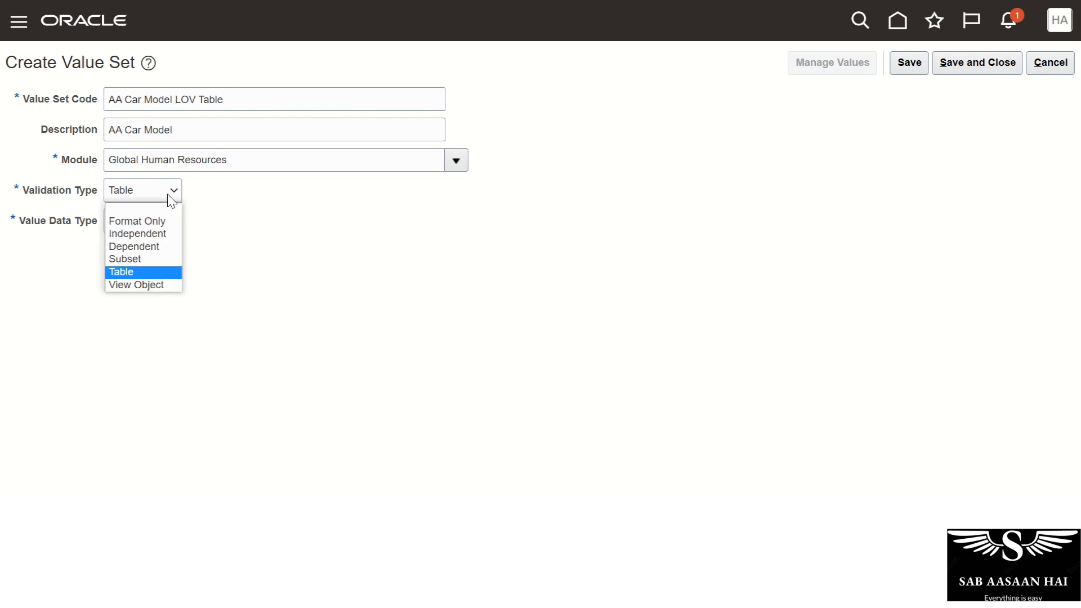
left_click(149, 219)
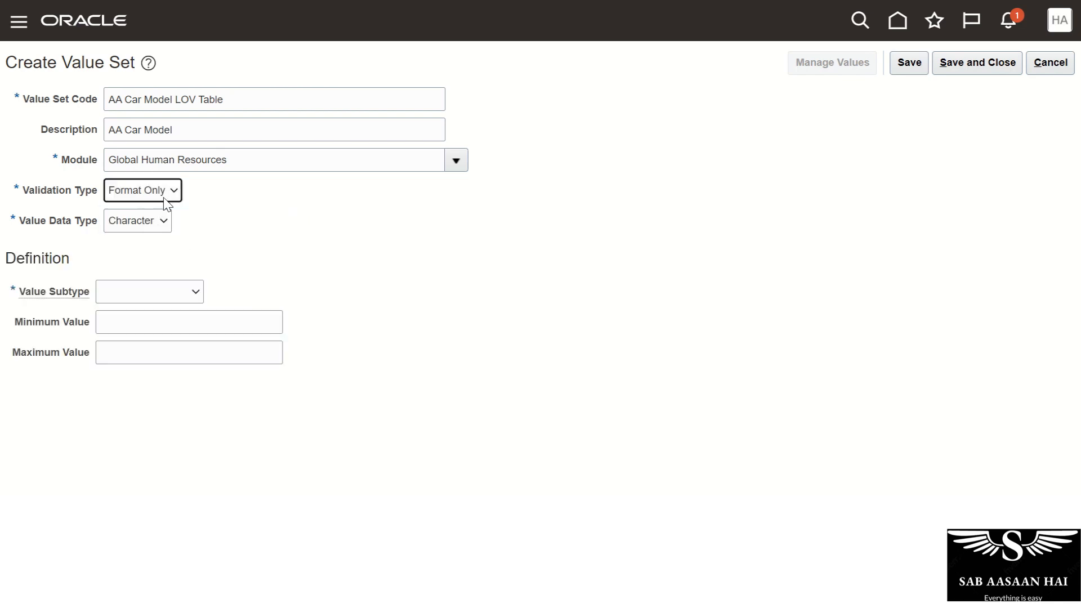
left_click(168, 193)
left_click(143, 272)
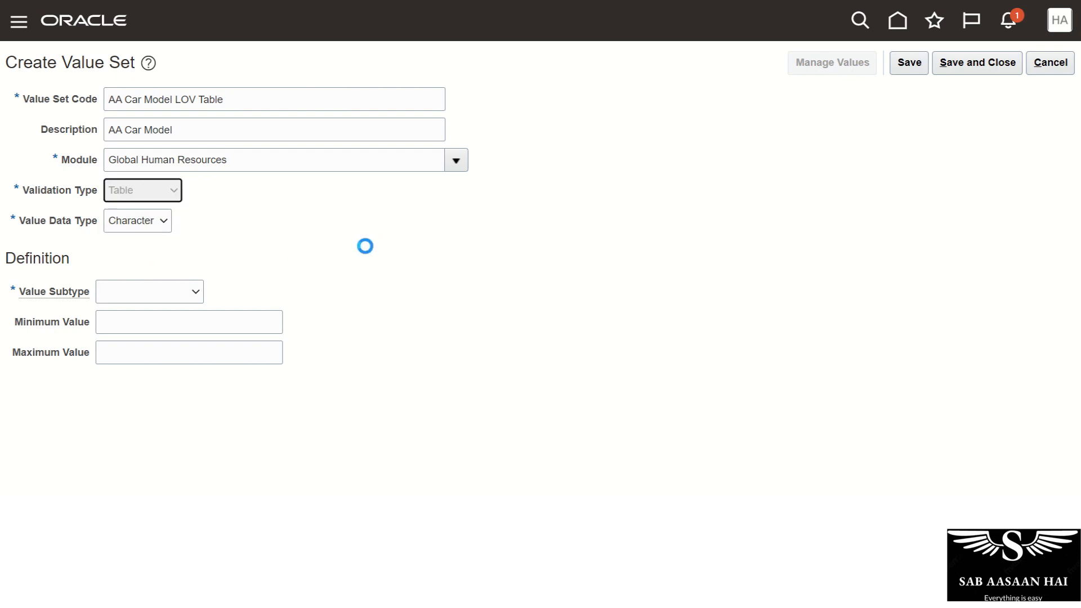
Step: Enter PER_ALL_PEOPLE_F as the FROM clause in the table value set's definition
scroll(707, 287, "down", 5)
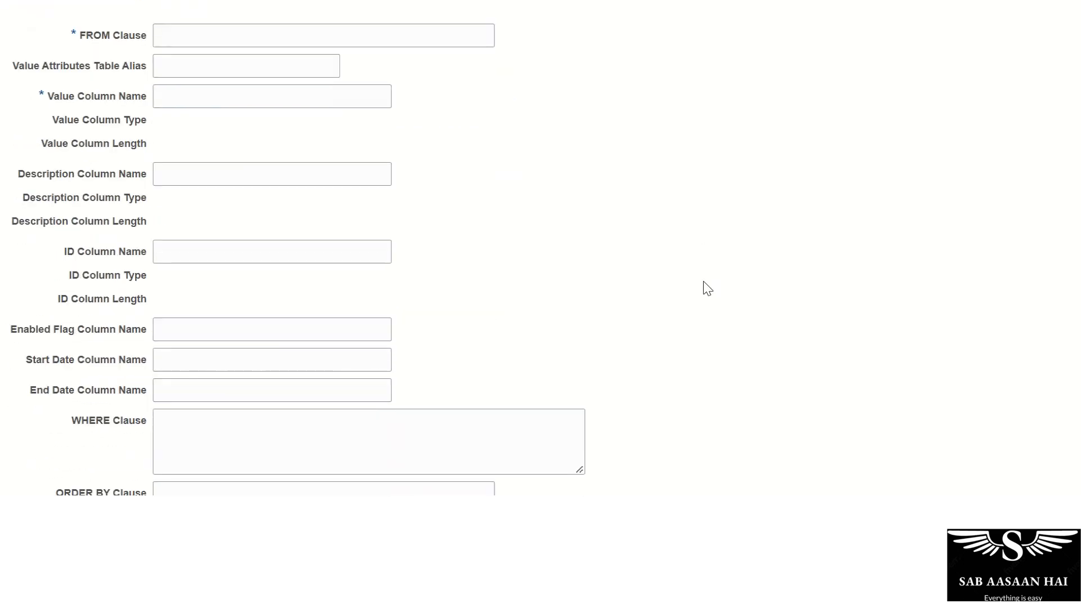
scroll(701, 291, "up", 3)
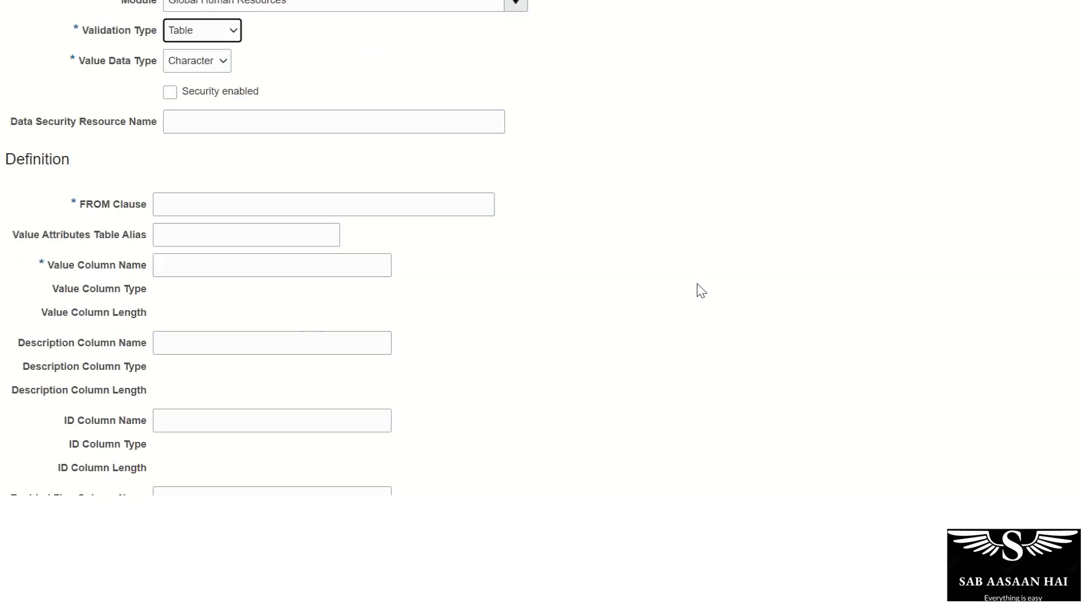
scroll(696, 293, "up", 3)
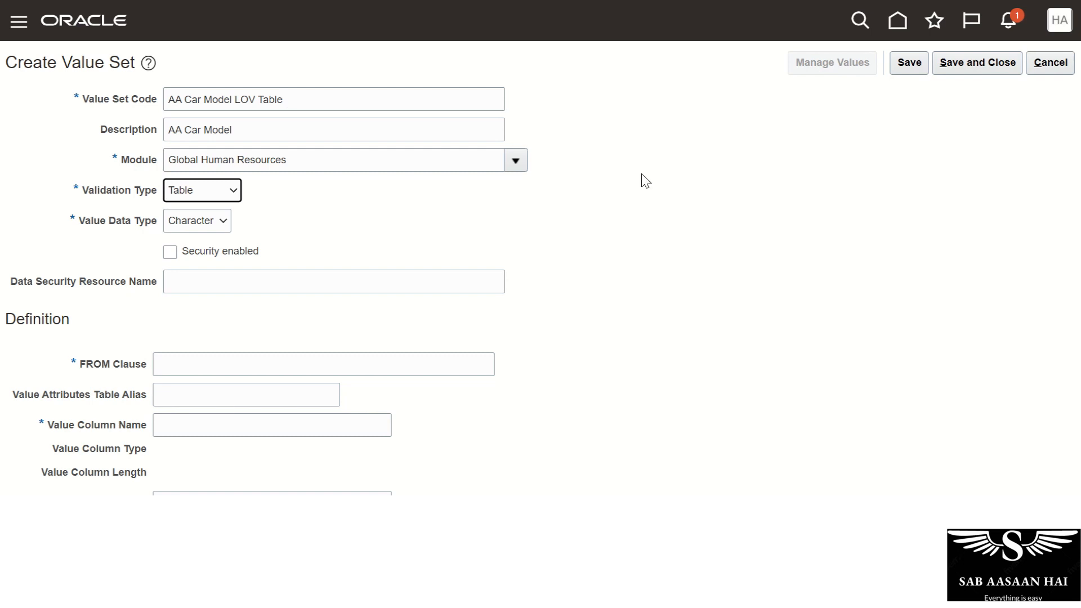
scroll(645, 181, "down", 3)
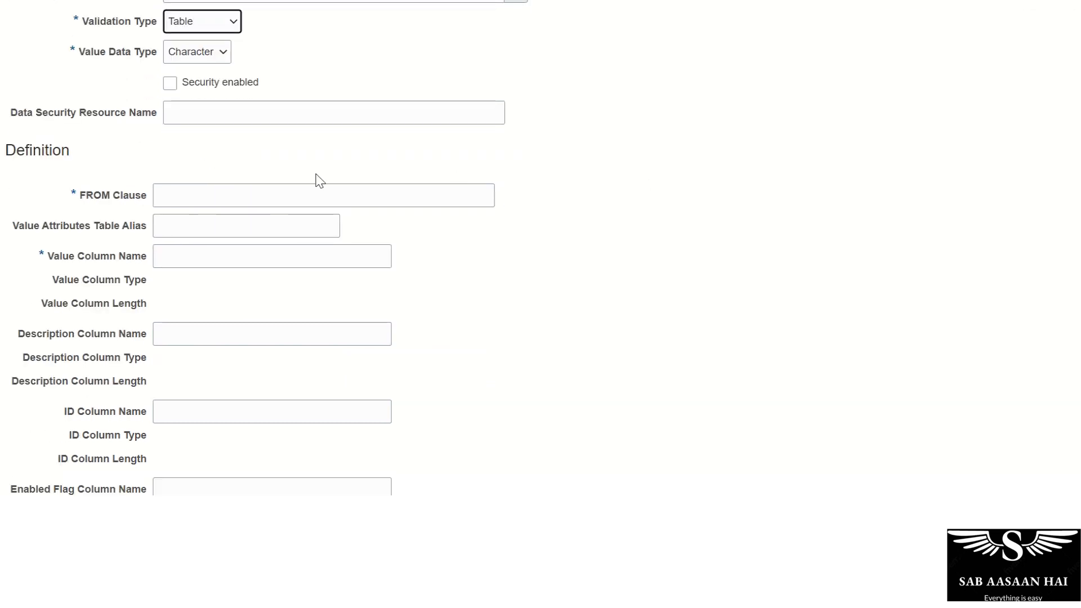
left_click(263, 194)
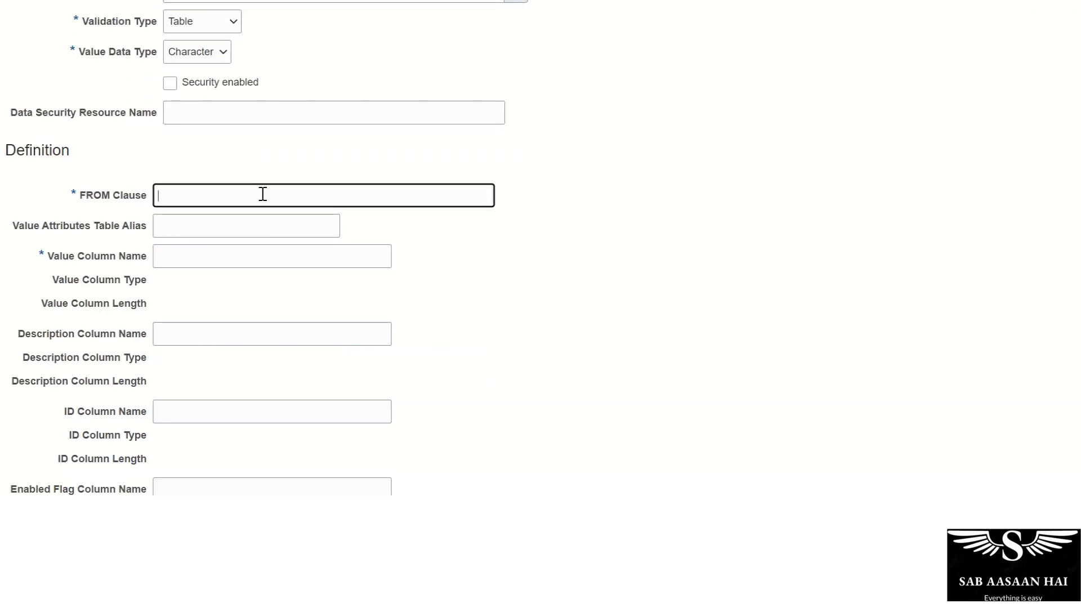
type("PER_ALL_PEOPLE_F")
key("Tab")
key("Tab")
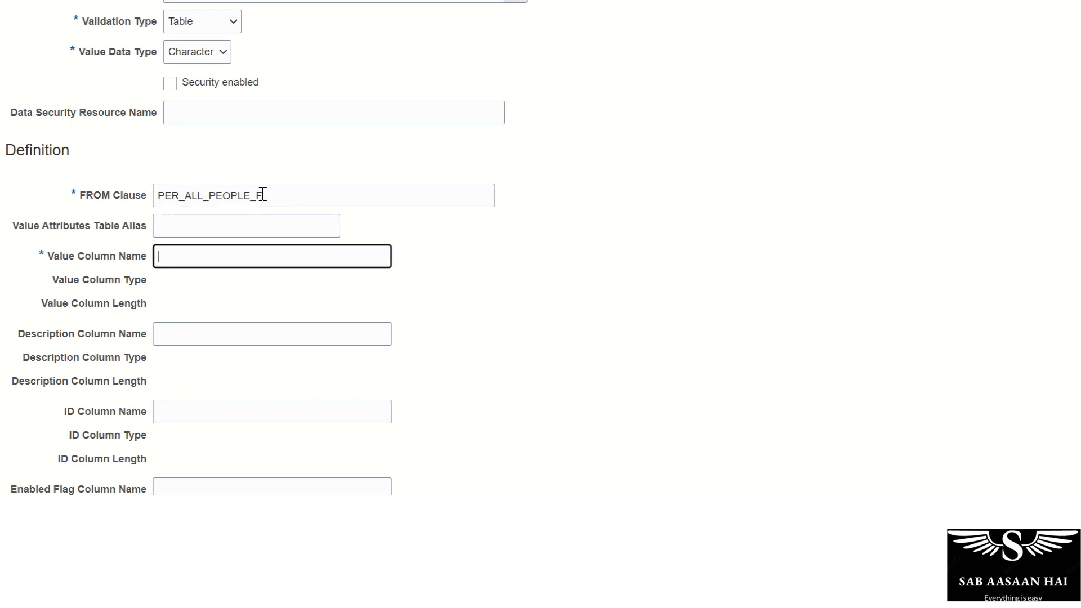
Step: Set the value column name to PERSON_NUMBER in the value set's definition
type("PERSON_NUMBER")
key("Tab")
key("Tab")
key("Tab")
key("Tab")
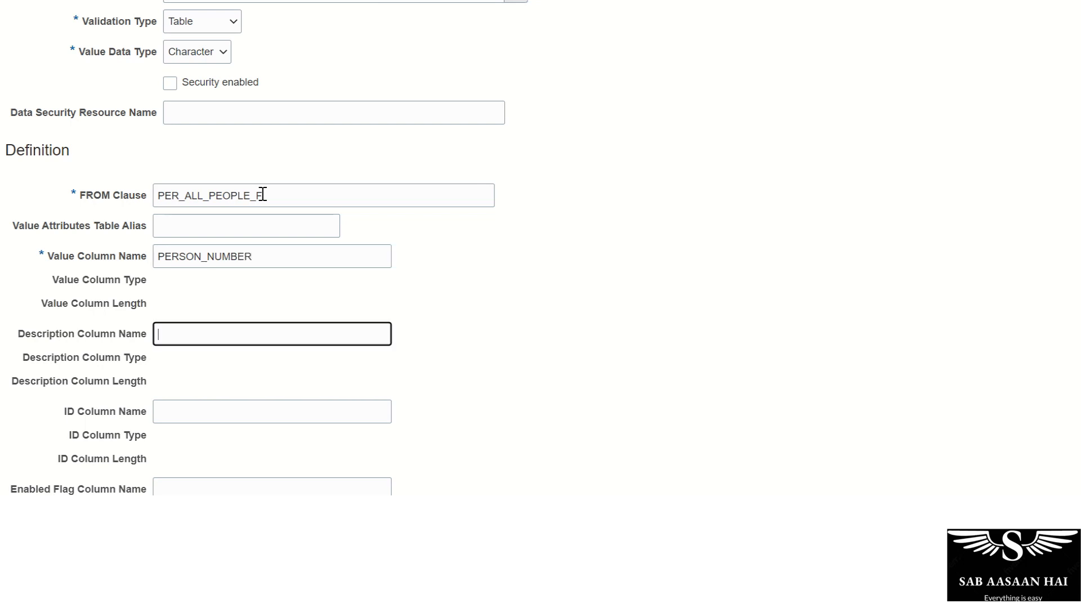
Step: Save the AA Car Model LOV Table value set and close it
scroll(281, 214, "down", 2)
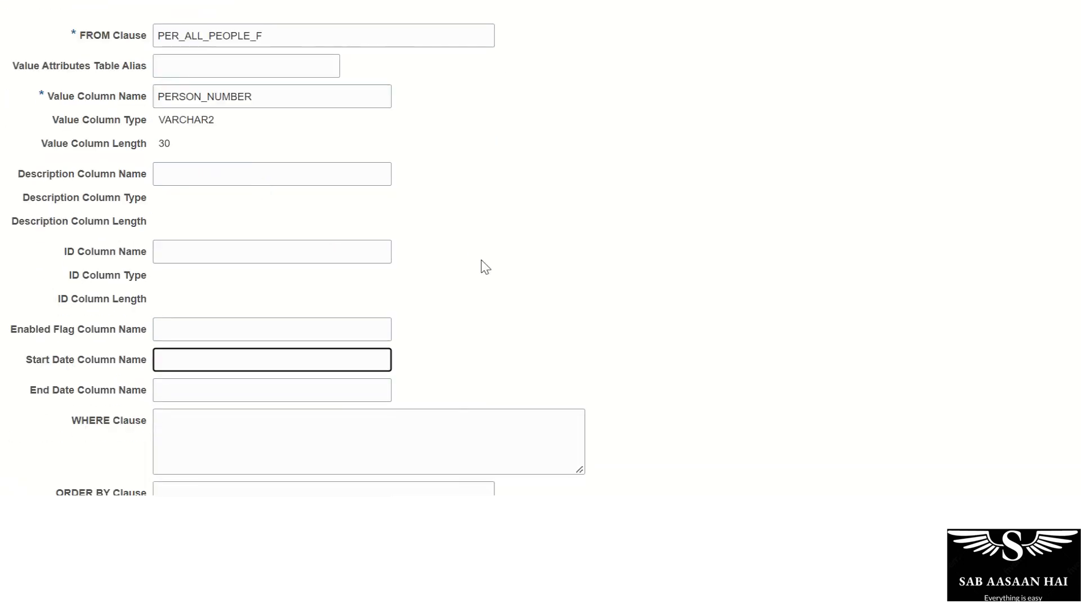
left_click(267, 445)
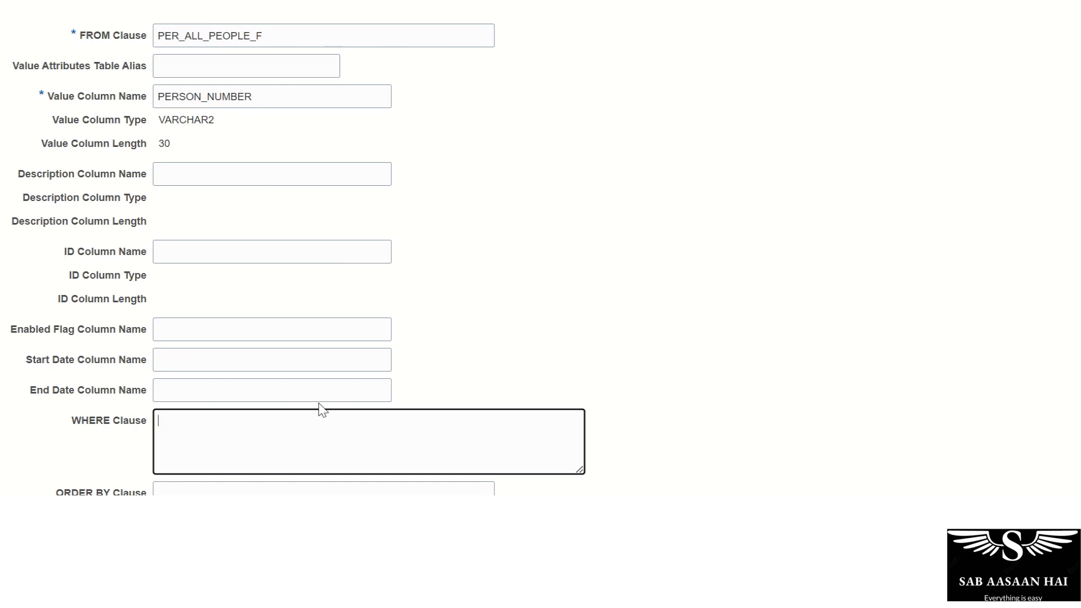
left_click(302, 37)
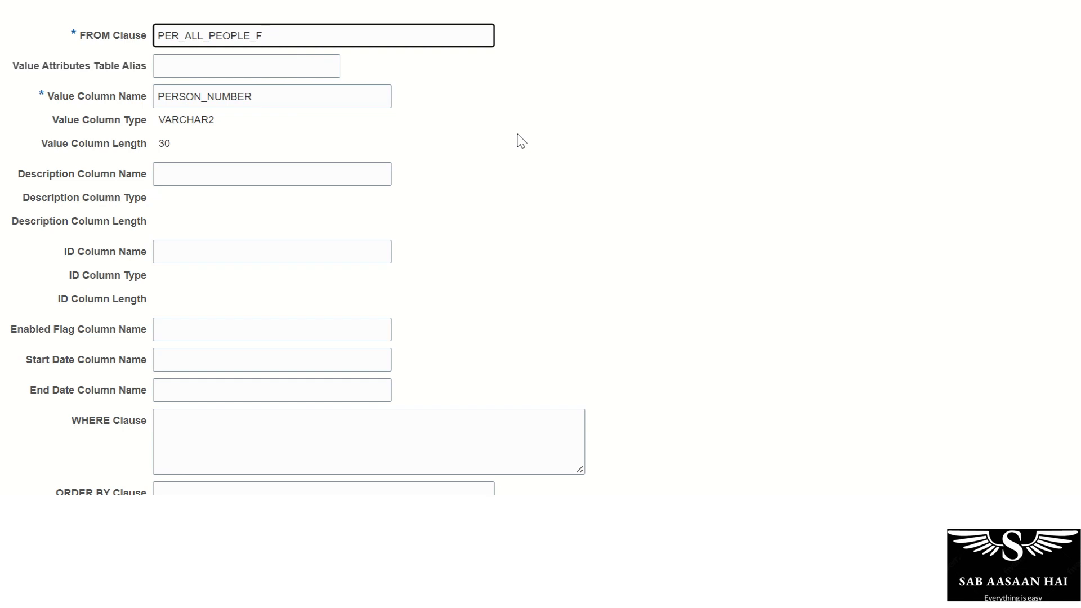
scroll(496, 221, "up", 2)
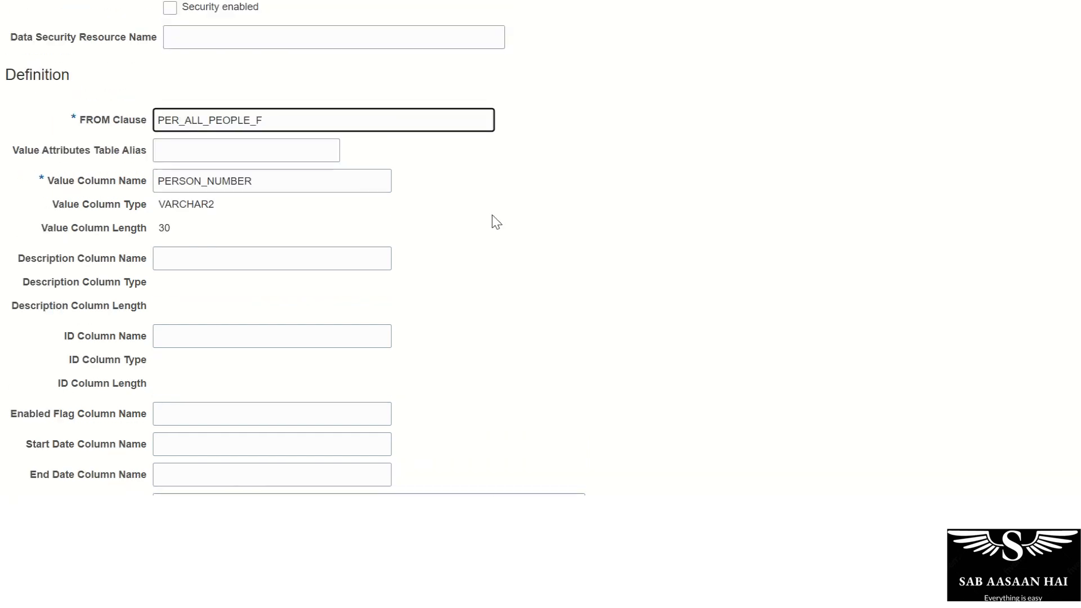
scroll(496, 221, "up", 5)
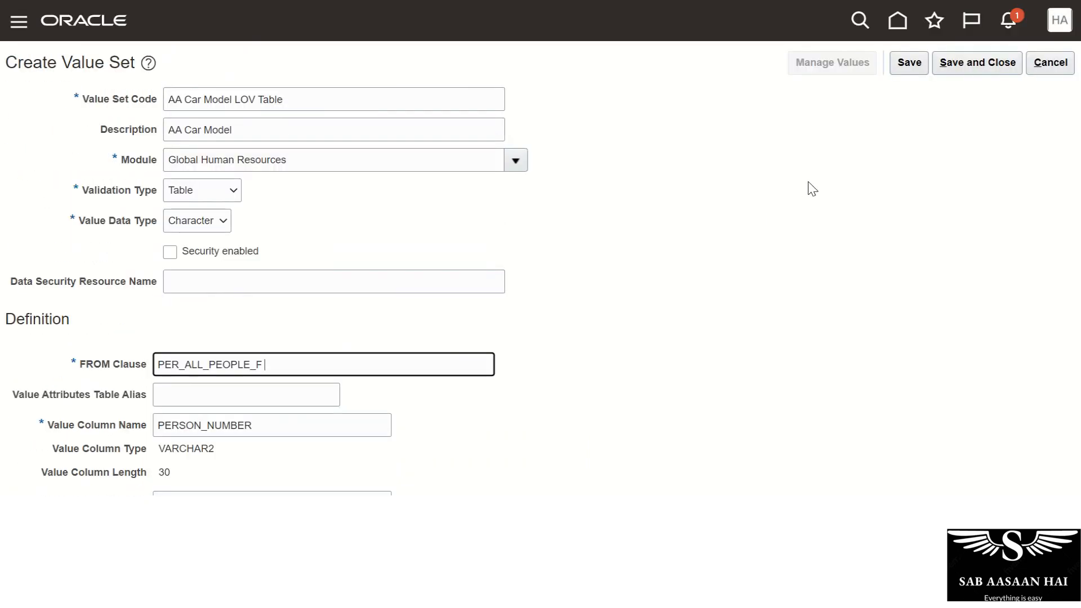
left_click(909, 64)
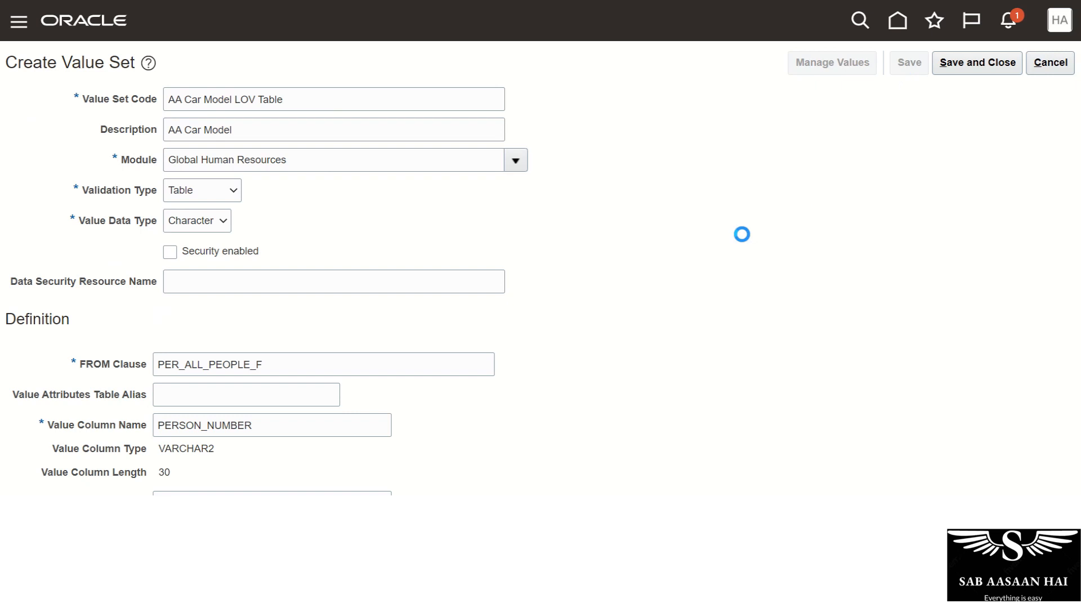
scroll(576, 263, "down", 5)
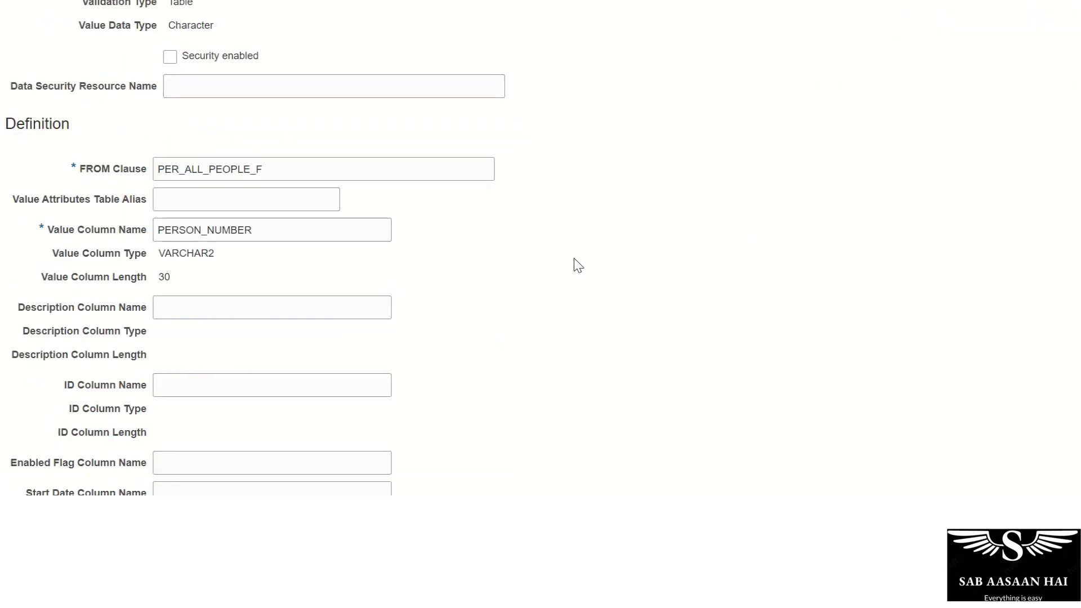
scroll(575, 268, "down", 1)
scroll(569, 282, "up", 5)
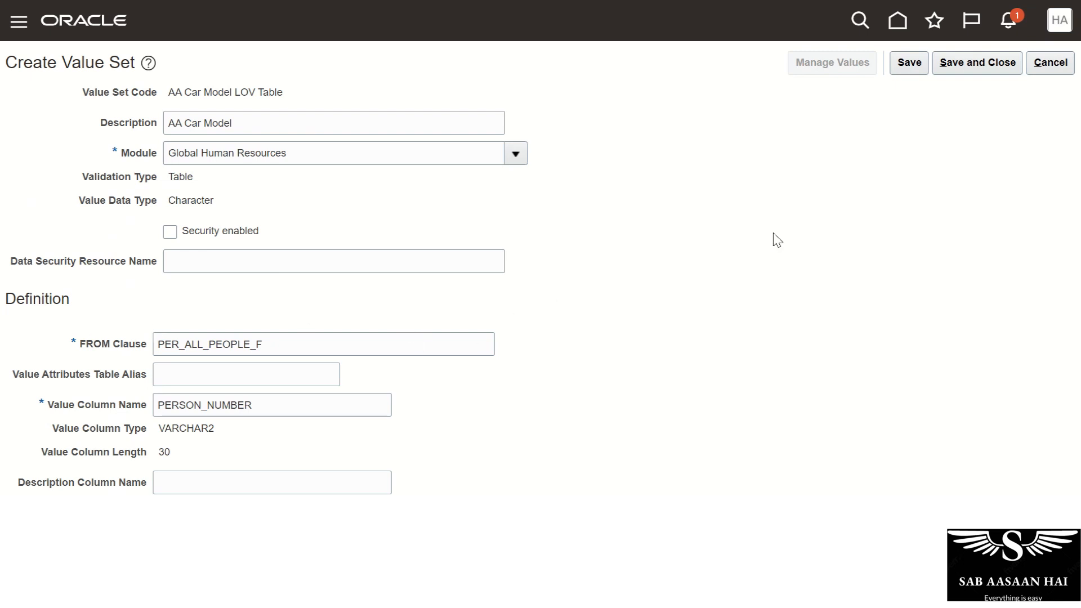
left_click(983, 72)
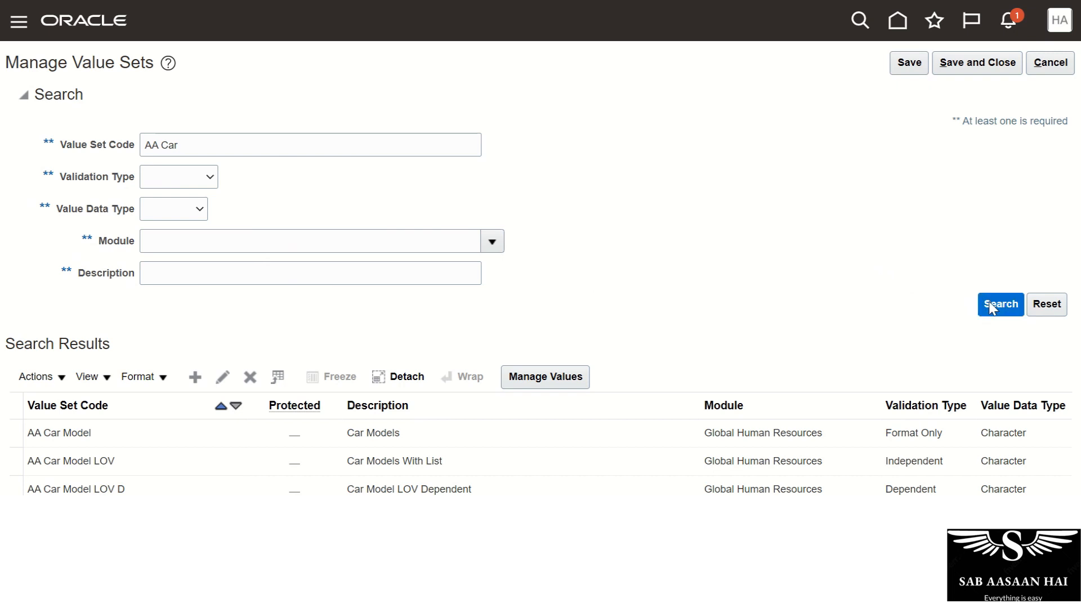
Step: Search again for the AA Car value sets and compare their validation types, ending on the table-validated one
left_click(991, 309)
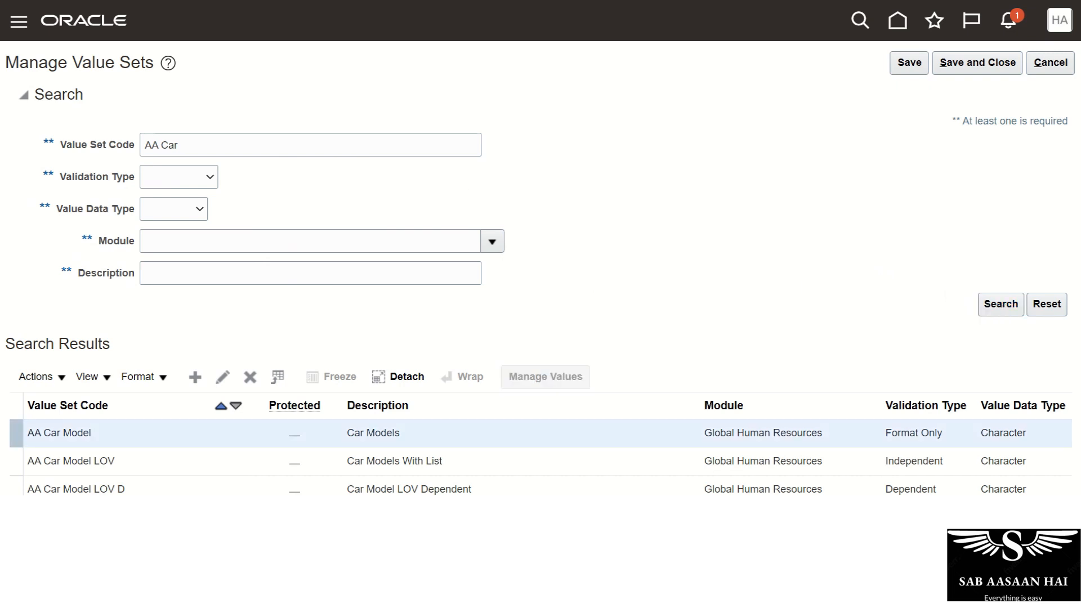
scroll(540, 304, "down", 3)
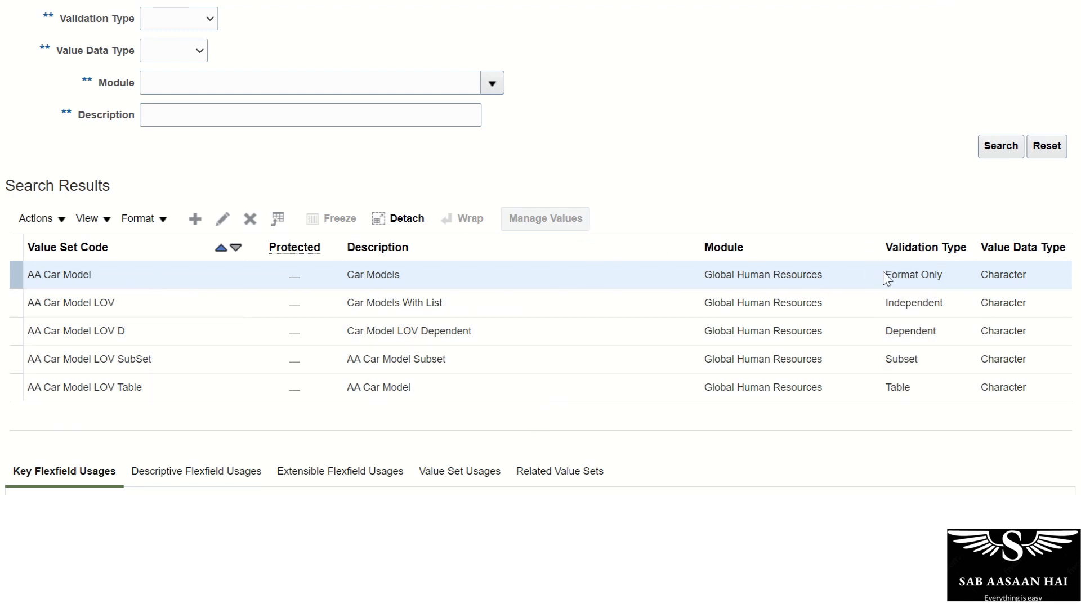
left_click_drag(886, 274, 935, 275)
left_click(887, 303)
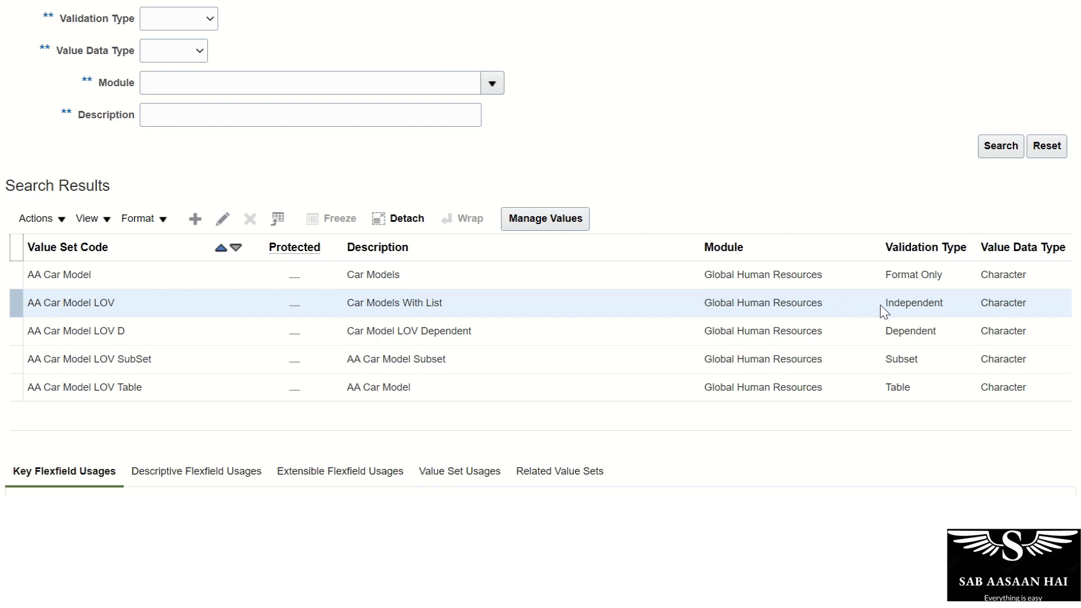
left_click(909, 328)
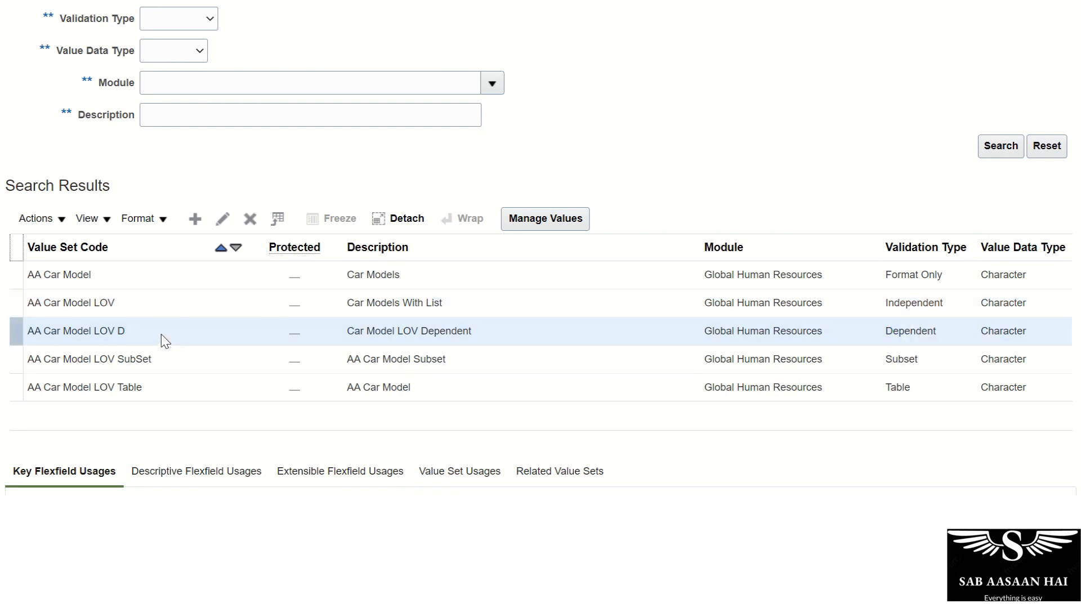
left_click(164, 301)
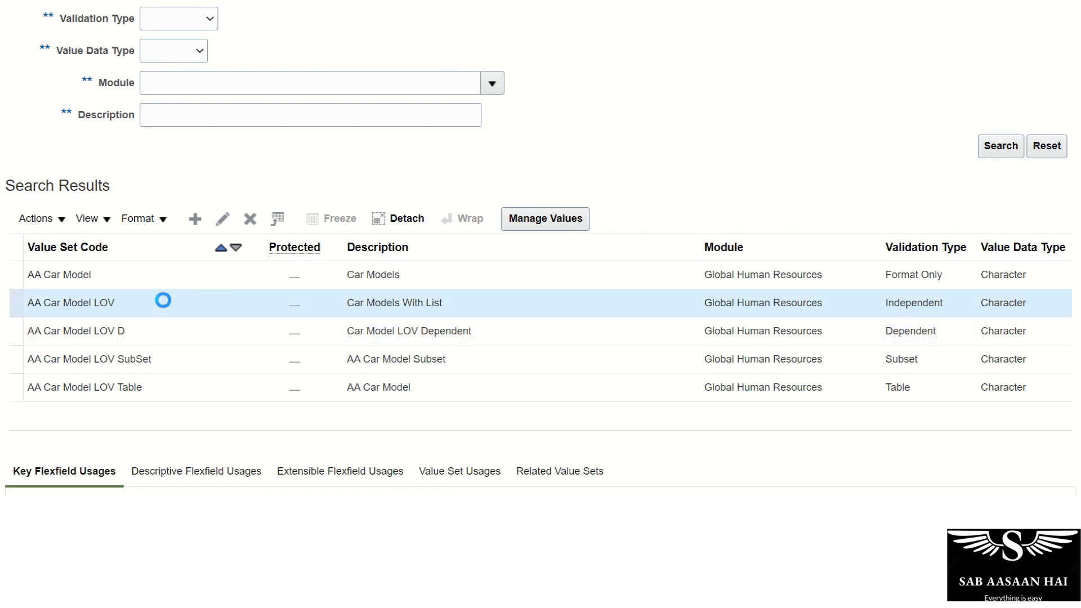
left_click(152, 356)
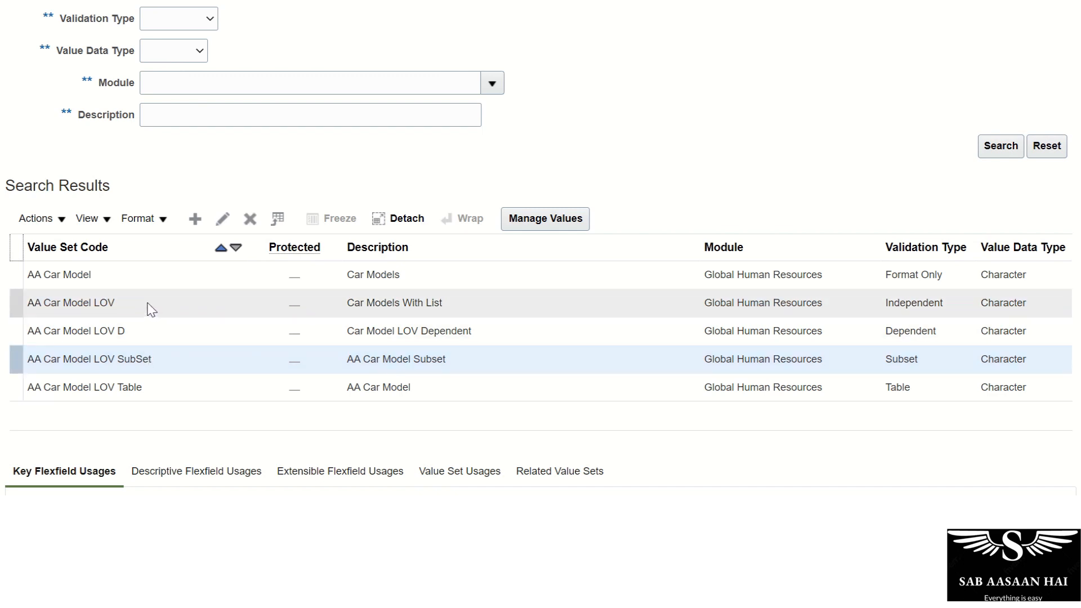
left_click(349, 302)
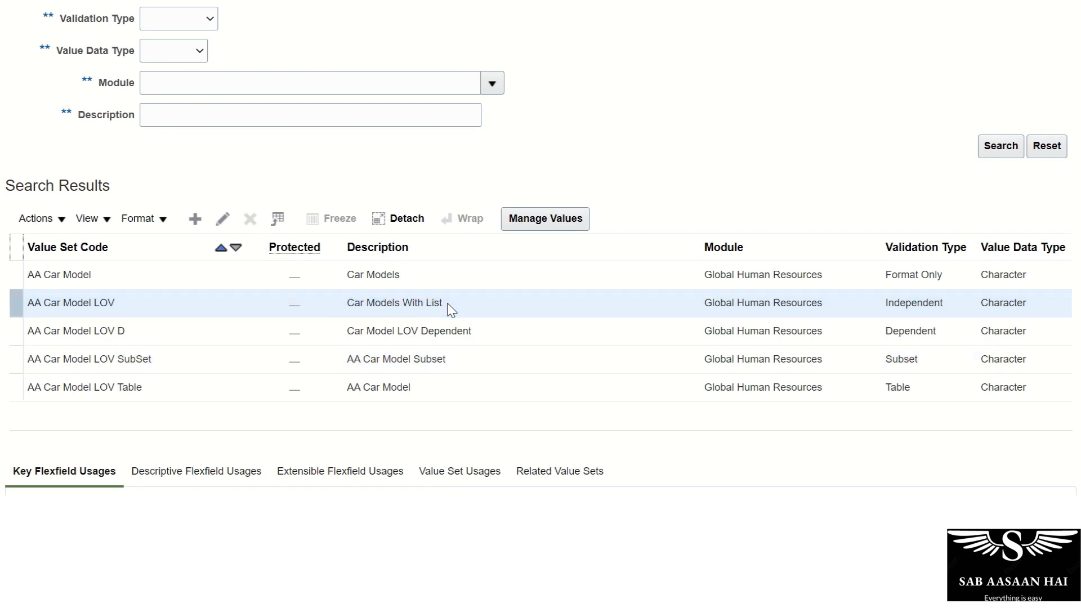
left_click(194, 388)
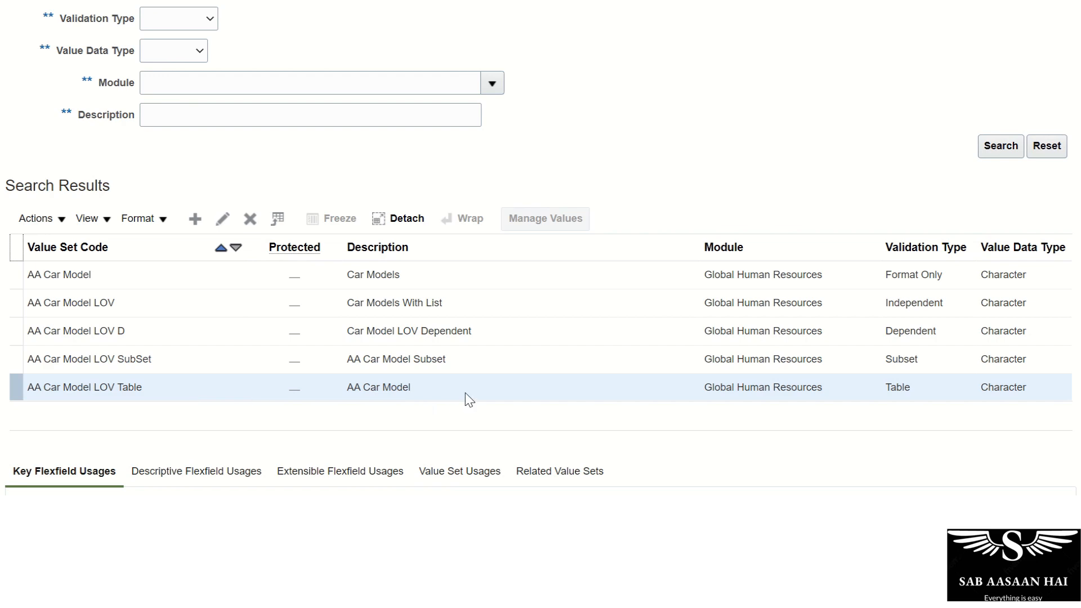
Step: Examine the descriptive and extensible flexfield usages of the AA Car Model LOV Table value set
scroll(708, 367, "up", 3)
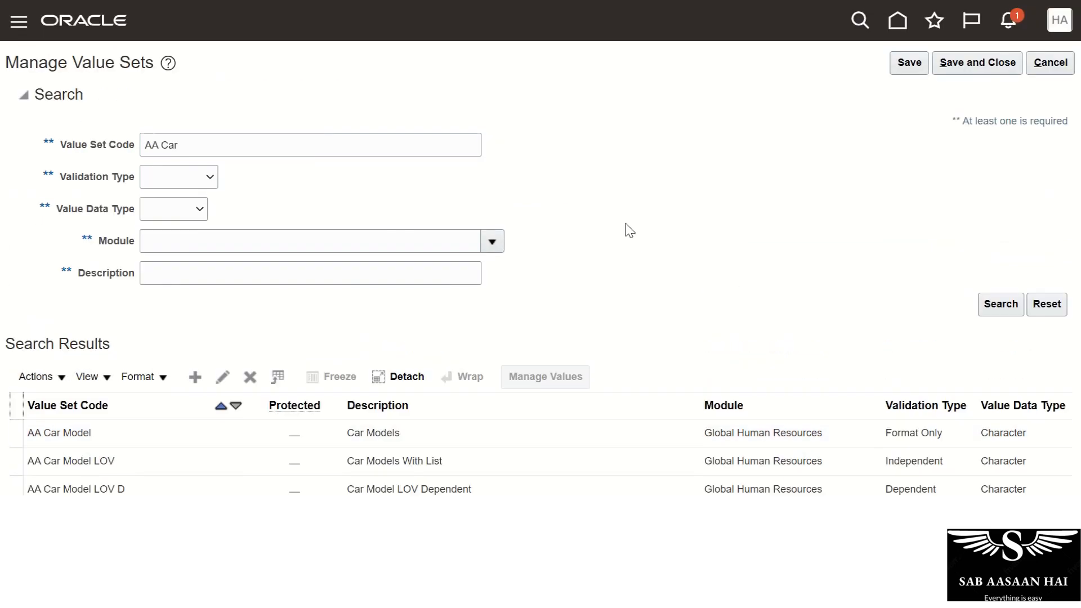
scroll(629, 231, "down", 5)
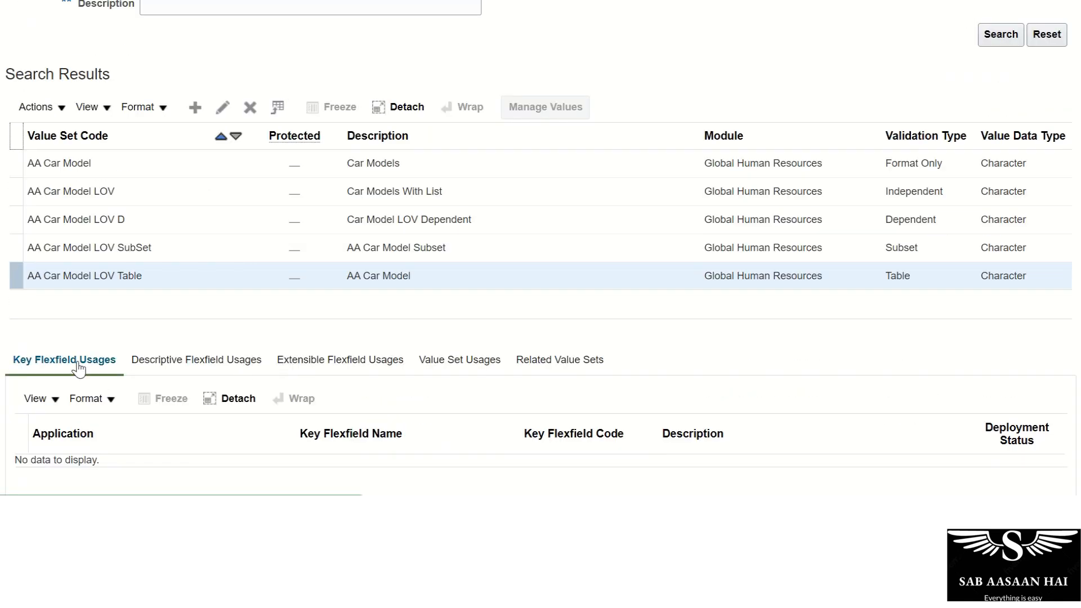
left_click(246, 366)
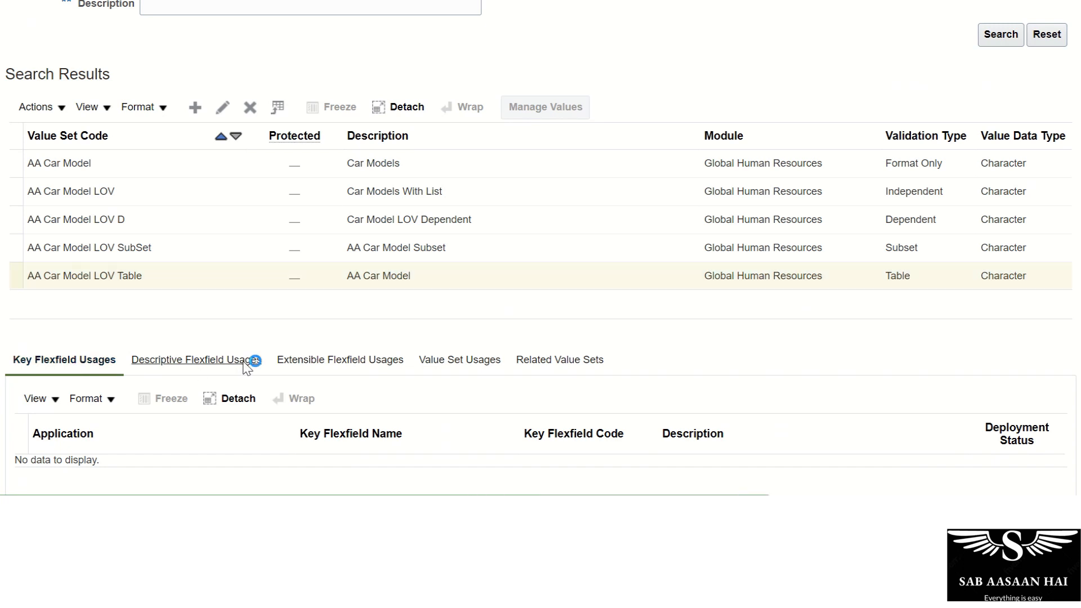
left_click(347, 366)
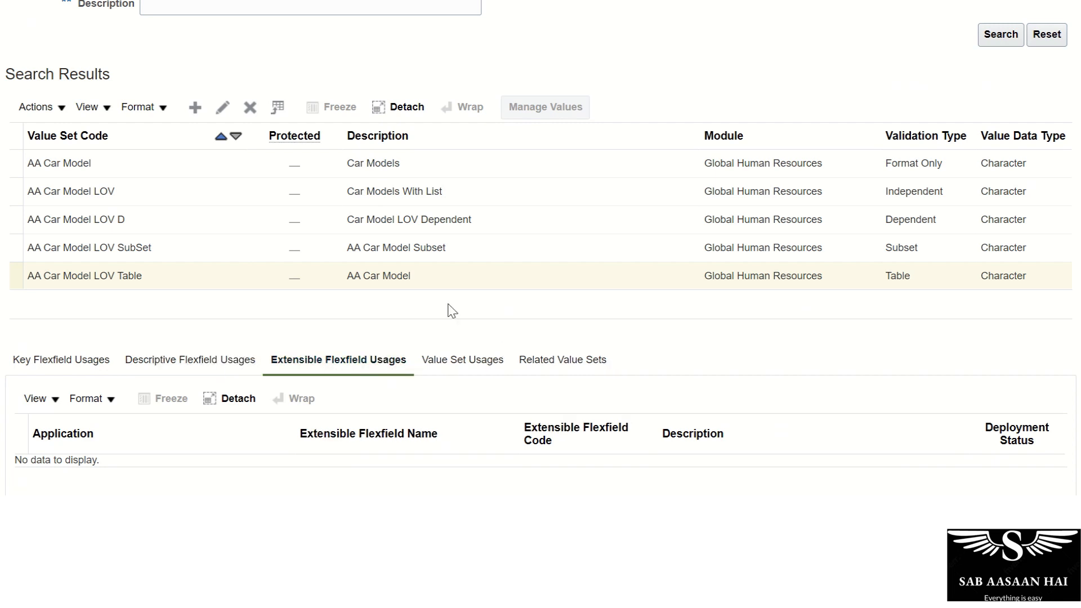
left_click(173, 367)
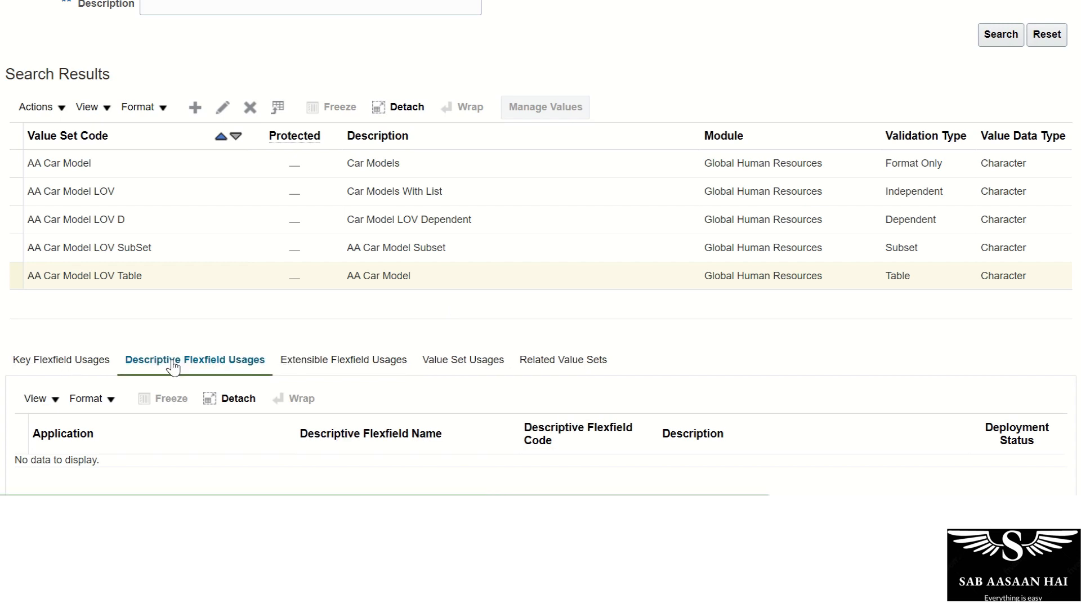
scroll(195, 301, "up", 5)
scroll(133, 433, "down", 3)
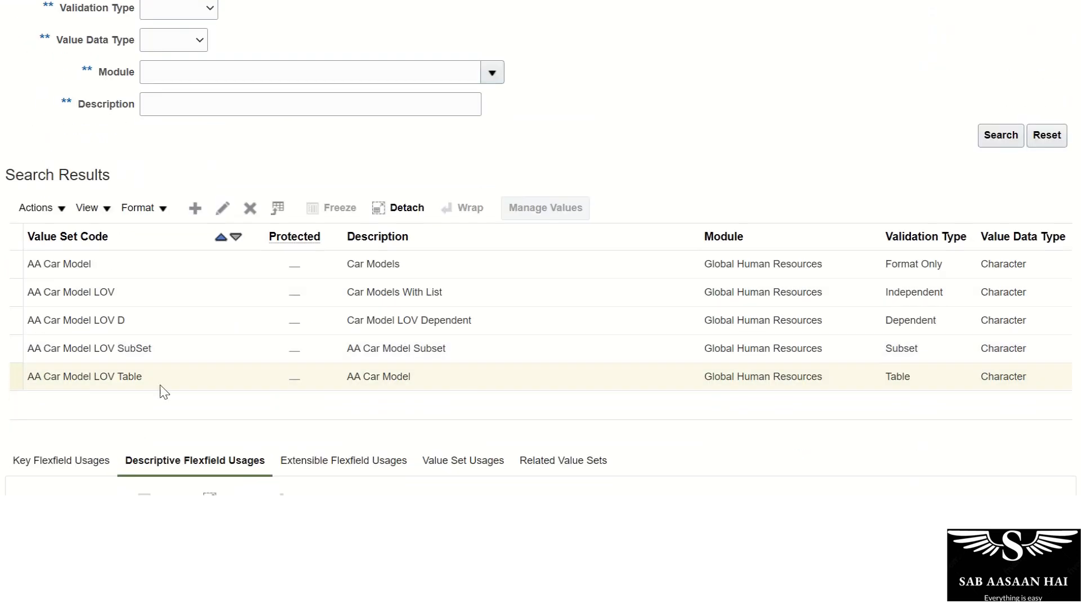
scroll(174, 403, "down", 2)
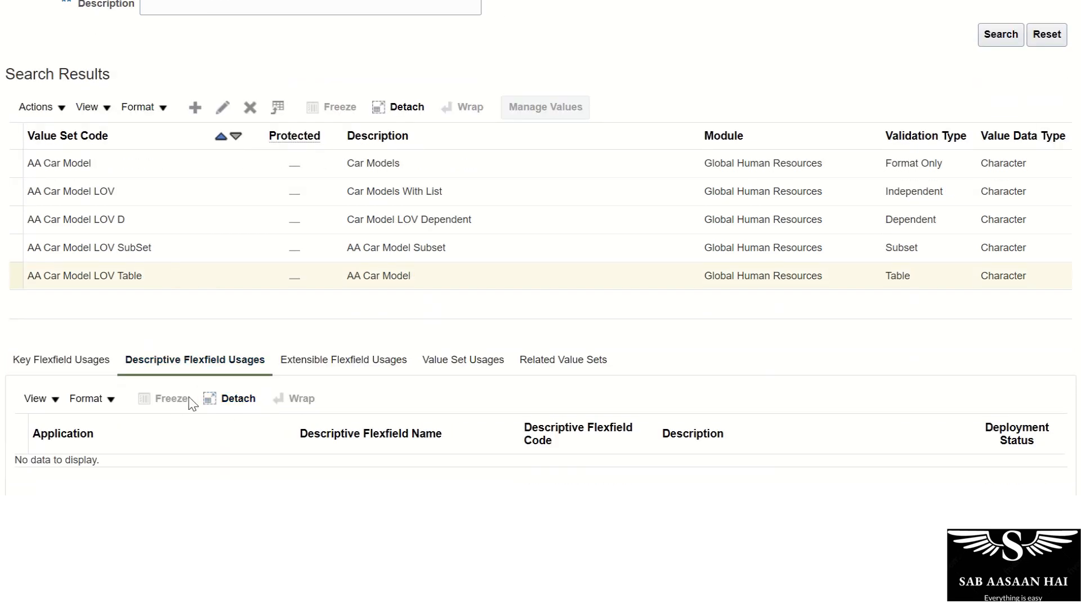
scroll(537, 411, "up", 5)
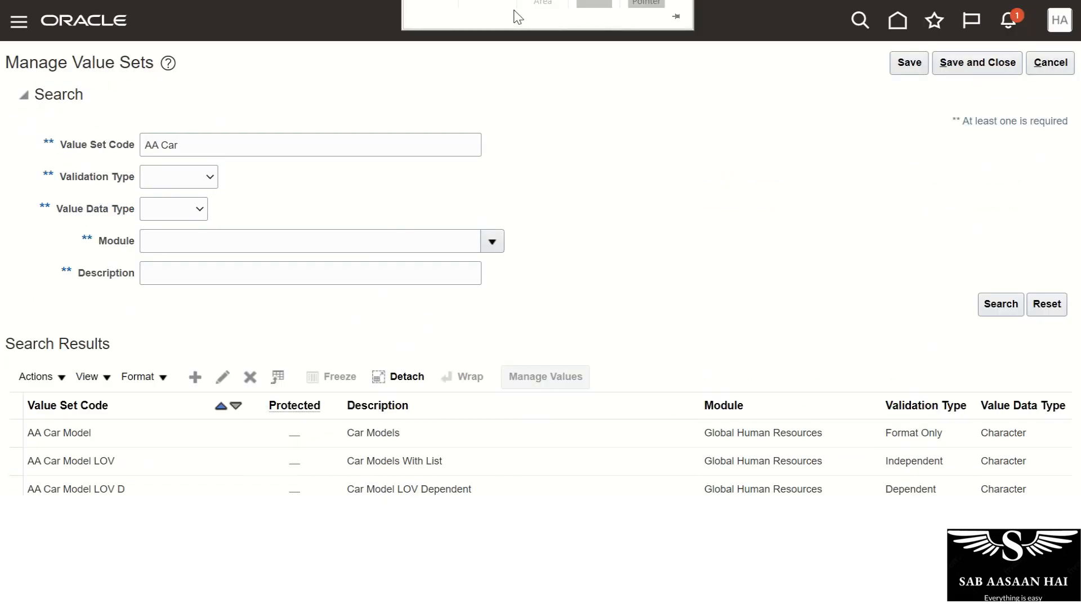